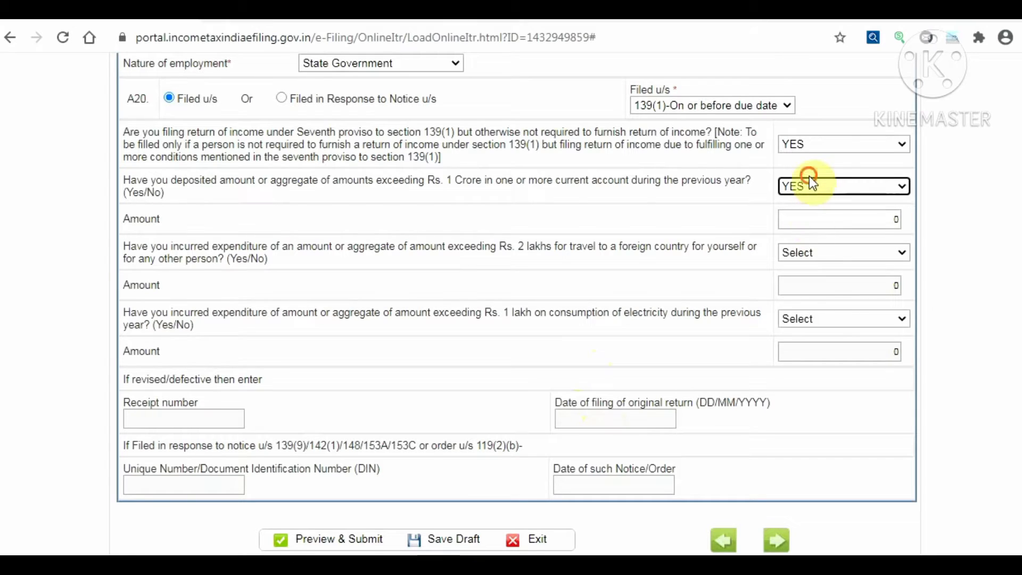
# Answer NO to both the Rs. 1 Crore deposit question and the seventh-proviso question
pyautogui.click(809, 182)
pyautogui.click(810, 230)
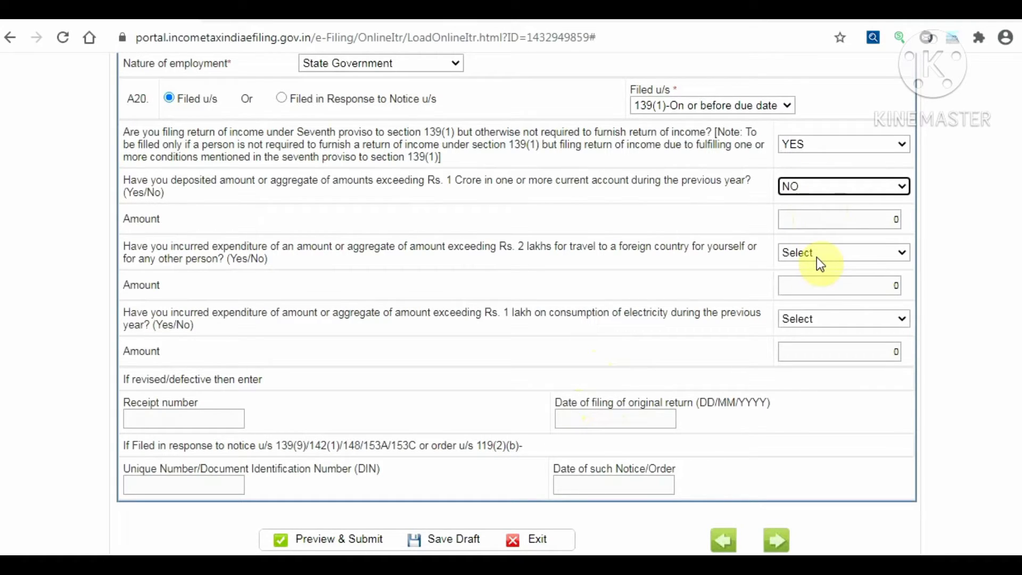
pyautogui.click(816, 144)
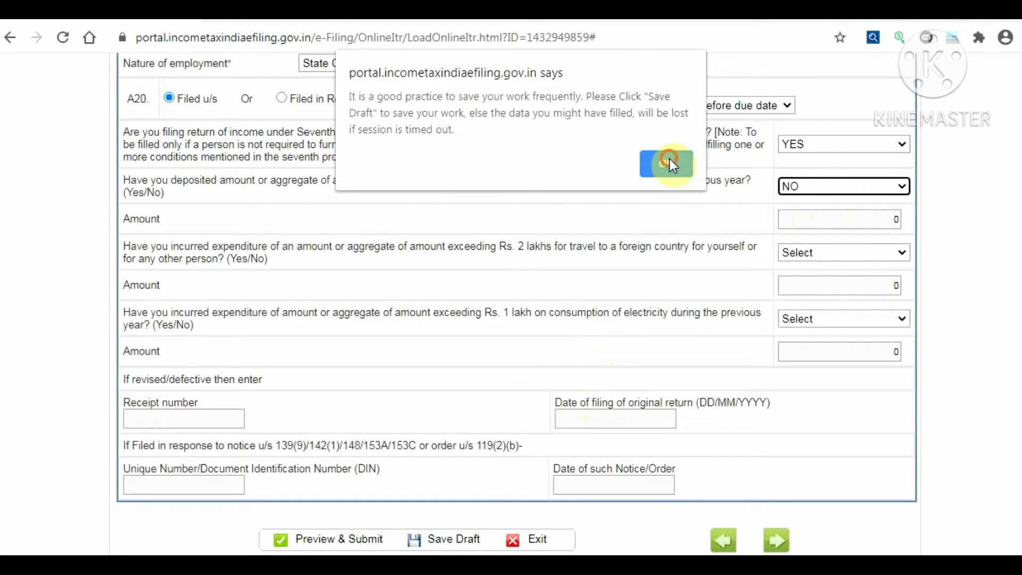
pyautogui.click(669, 159)
pyautogui.click(815, 148)
pyautogui.click(790, 189)
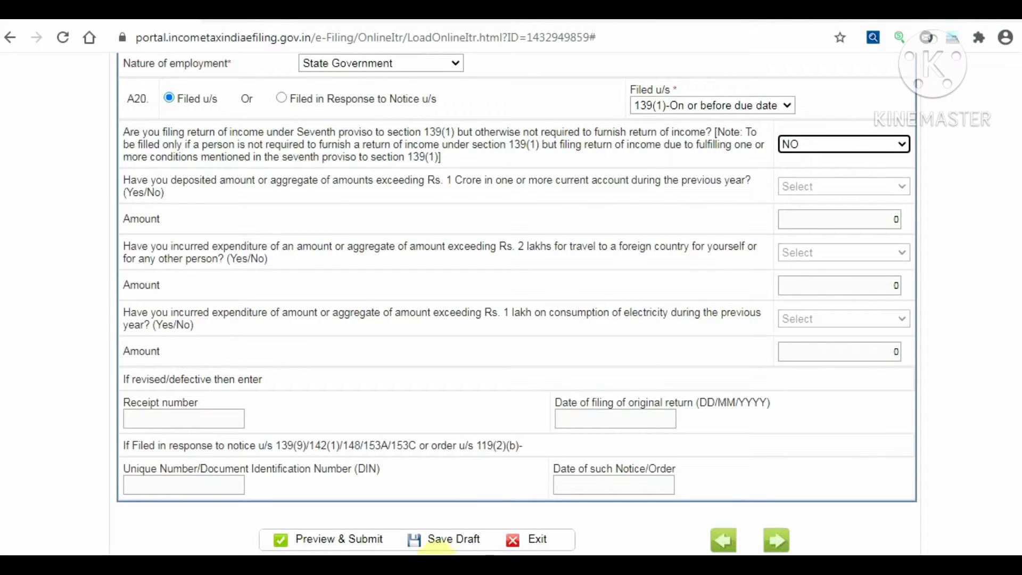
# Save the draft and advance to the income computation section with the salary rows
pyautogui.click(453, 535)
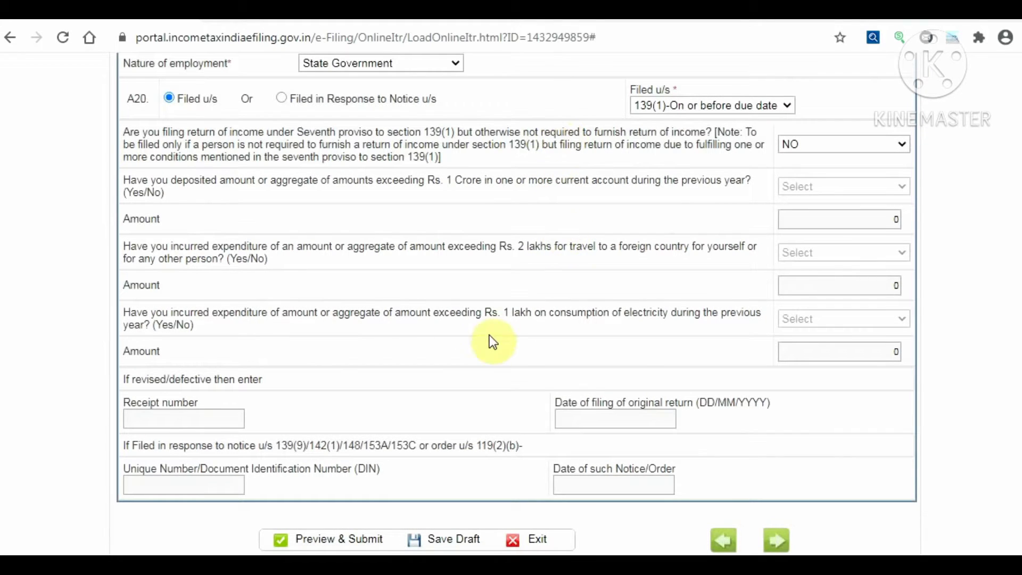
pyautogui.click(777, 545)
pyautogui.scroll(2, 355, 326)
pyautogui.scroll(15, 358, 323)
pyautogui.scroll(15, 358, 326)
pyautogui.scroll(8, 354, 322)
pyautogui.scroll(-2, 354, 321)
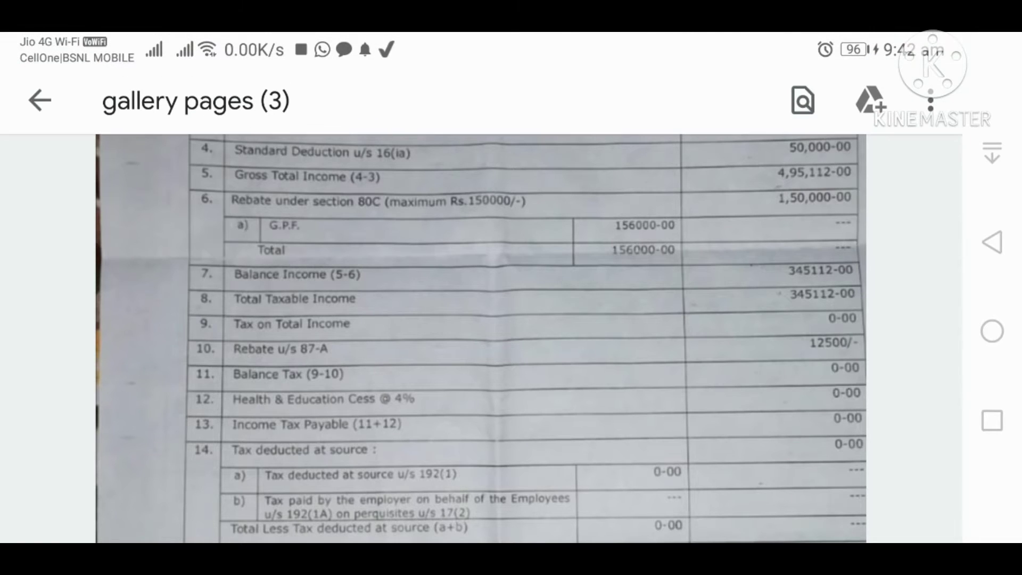
# View the statement photo full-screen, reading gross salary 5,45,112-00 and standard deduction 50,000-00
pyautogui.click(167, 392)
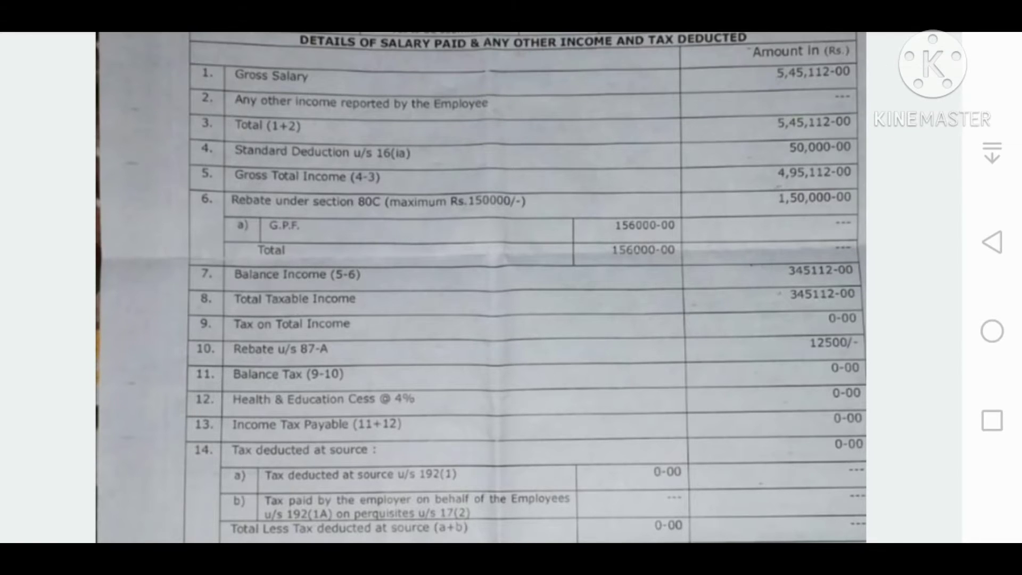
pyautogui.moveTo(797, 96); pyautogui.dragTo(797, 89)
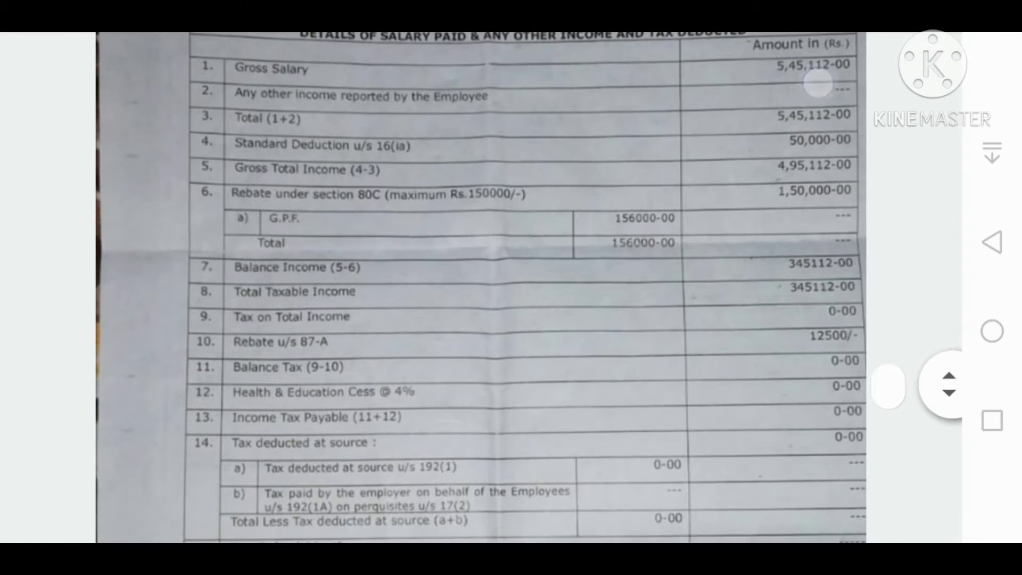
pyautogui.moveTo(799, 222); pyautogui.dragTo(824, 176)
pyautogui.moveTo(807, 112); pyautogui.dragTo(845, 105)
pyautogui.moveTo(823, 237); pyautogui.dragTo(848, 204)
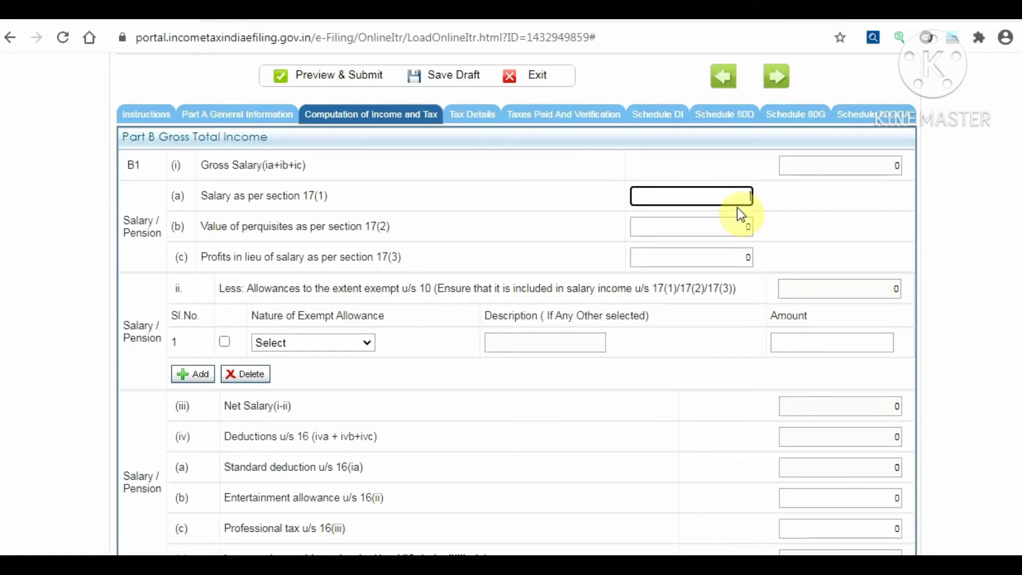
# Enter 545112 as salary under section 17(1) and confirm chargeable salary of 495112
pyautogui.write('5')
pyautogui.write('454')
pyautogui.write('1')
pyautogui.write('2')
pyautogui.click(825, 199)
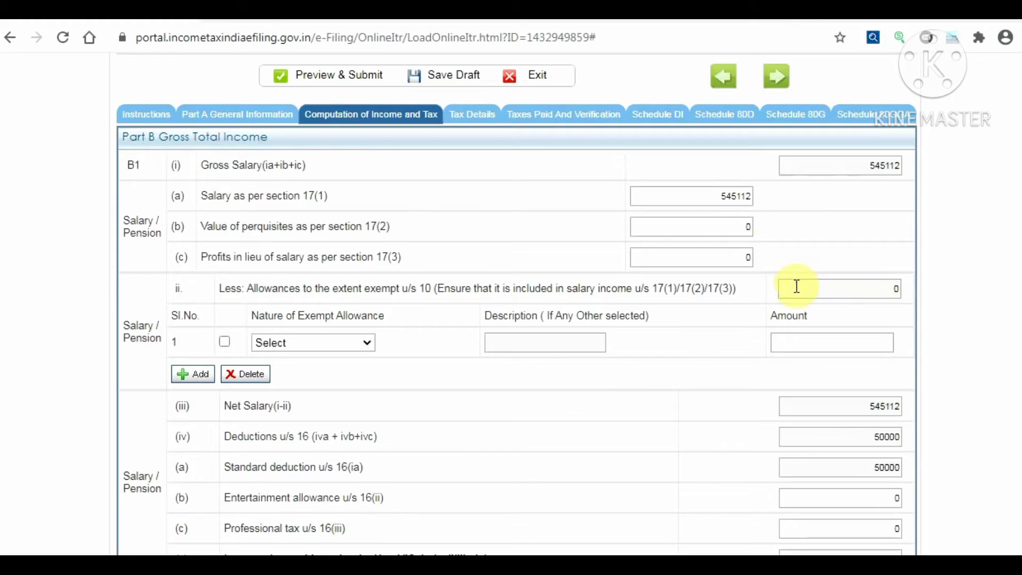
pyautogui.scroll(-3, 768, 283)
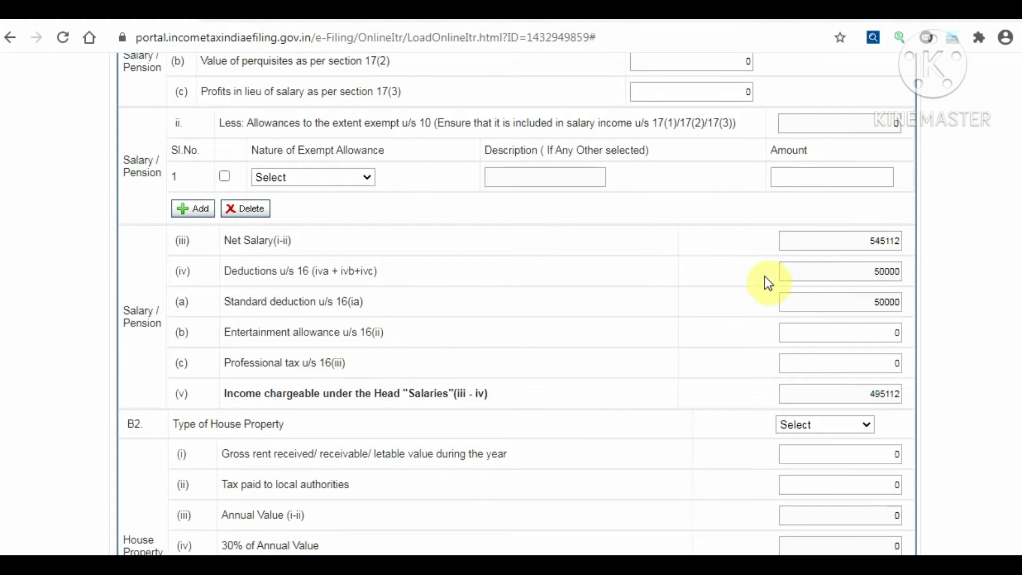
pyautogui.scroll(3, 509, 268)
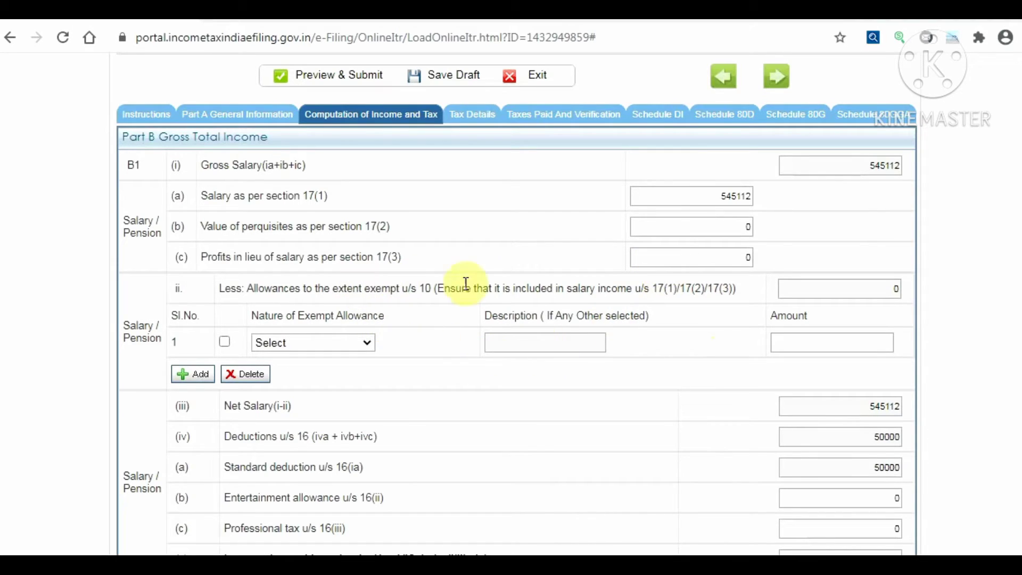
# Leave the Nature of Exempt Allowance with no allowance chosen
pyautogui.scroll(-2, 639, 234)
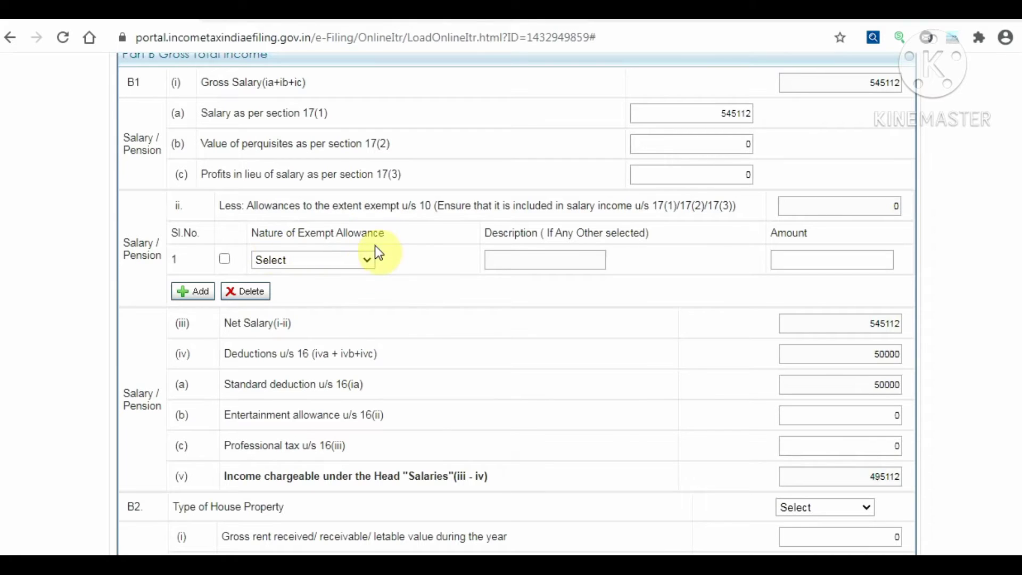
pyautogui.click(368, 261)
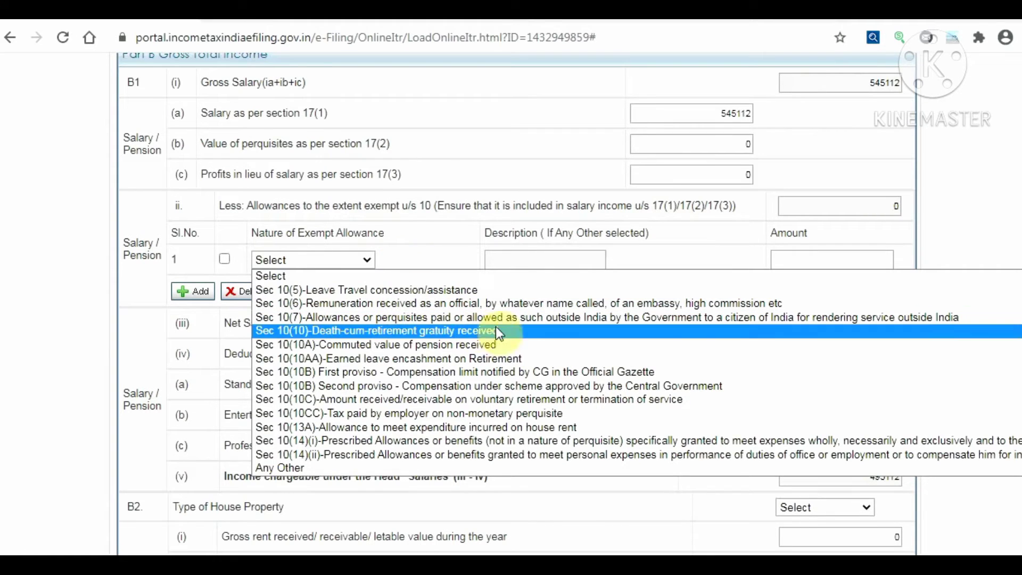
pyautogui.click(403, 262)
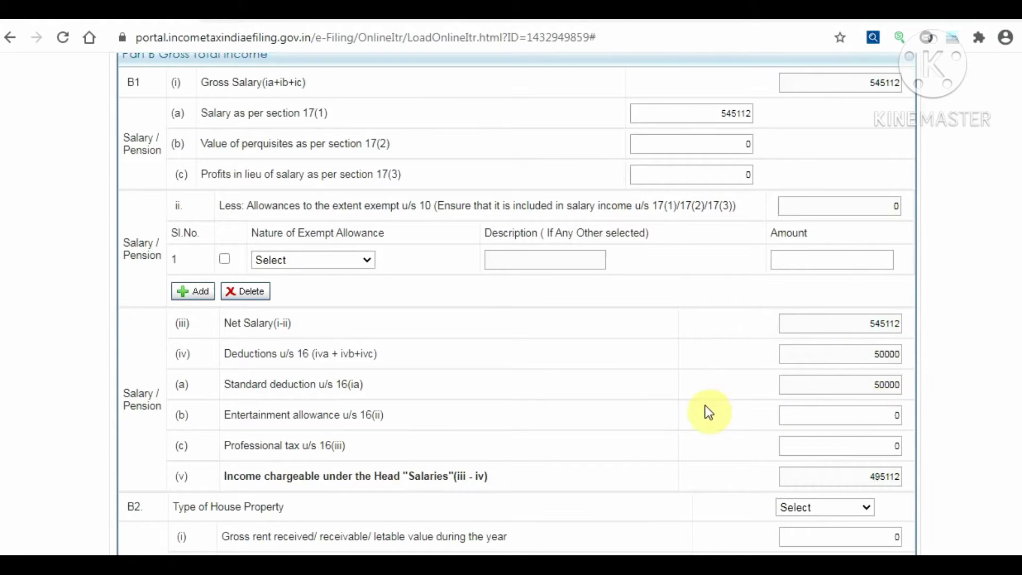
# Save the return draft with the salary details
pyautogui.scroll(-2, 679, 400)
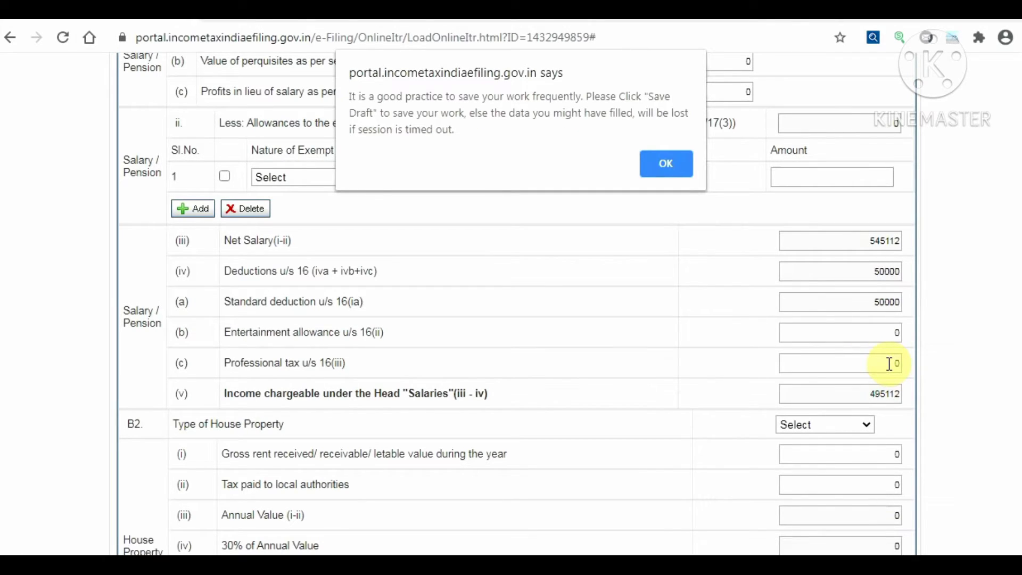
pyautogui.click(641, 161)
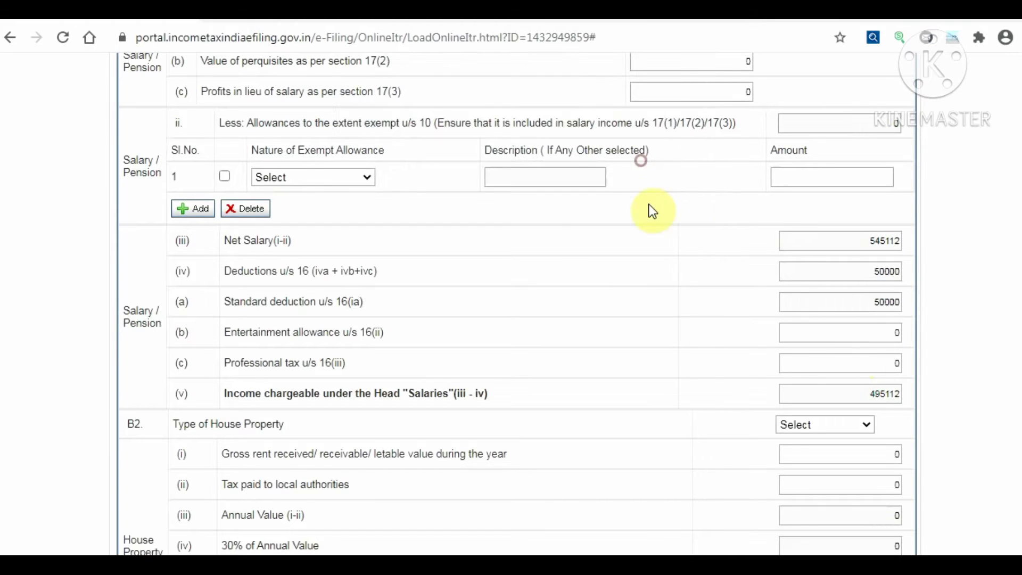
pyautogui.scroll(-1, 536, 257)
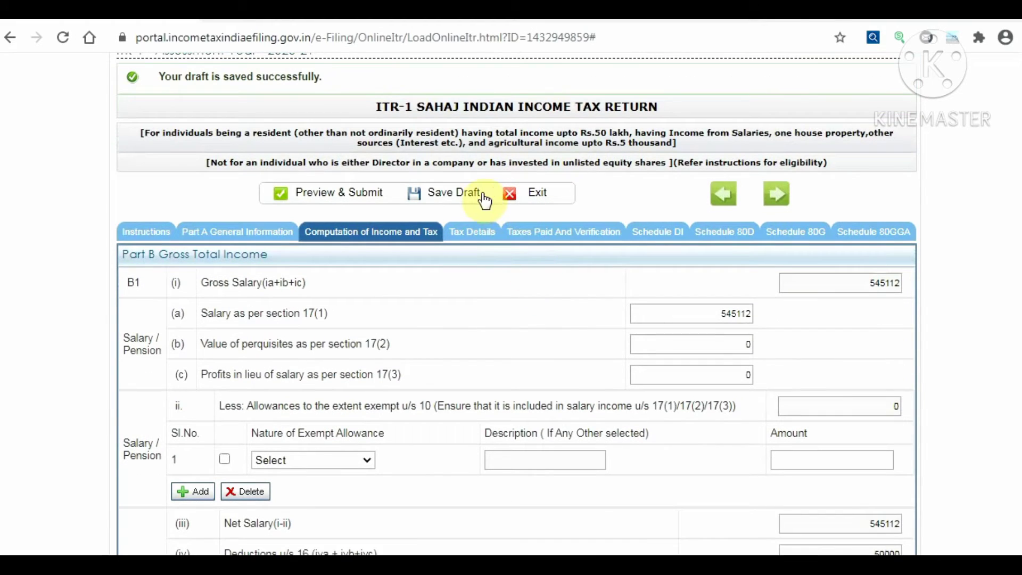
pyautogui.click(464, 198)
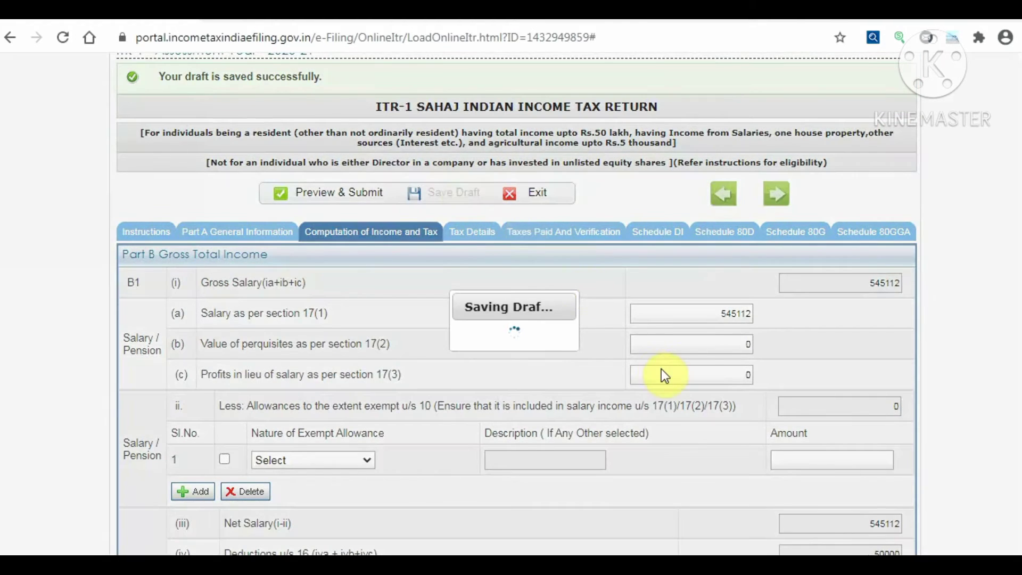
pyautogui.scroll(-10, 780, 218)
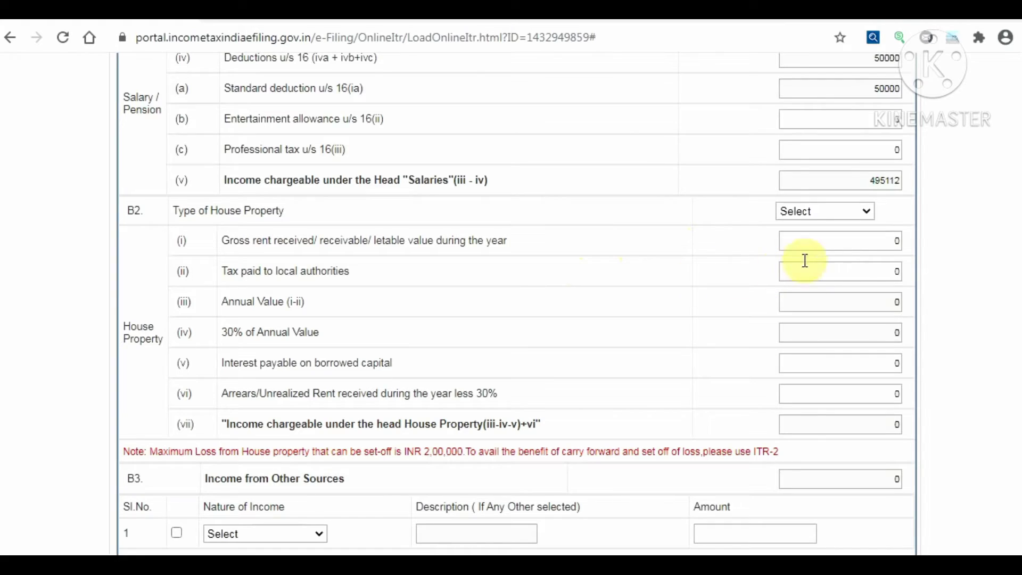
# Enter 200000 as interest on borrowed capital for house property
pyautogui.click(897, 241)
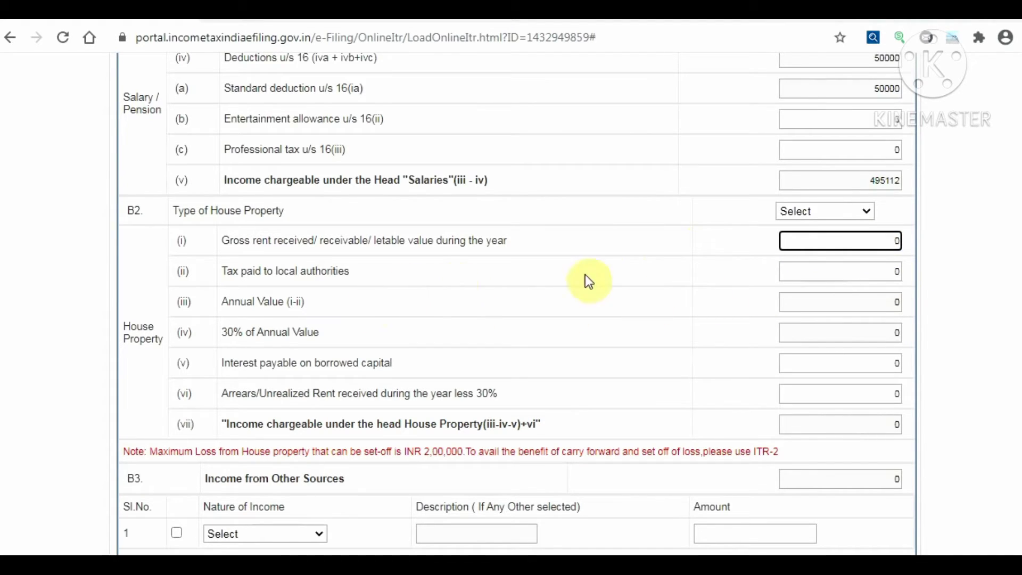
pyautogui.click(836, 271)
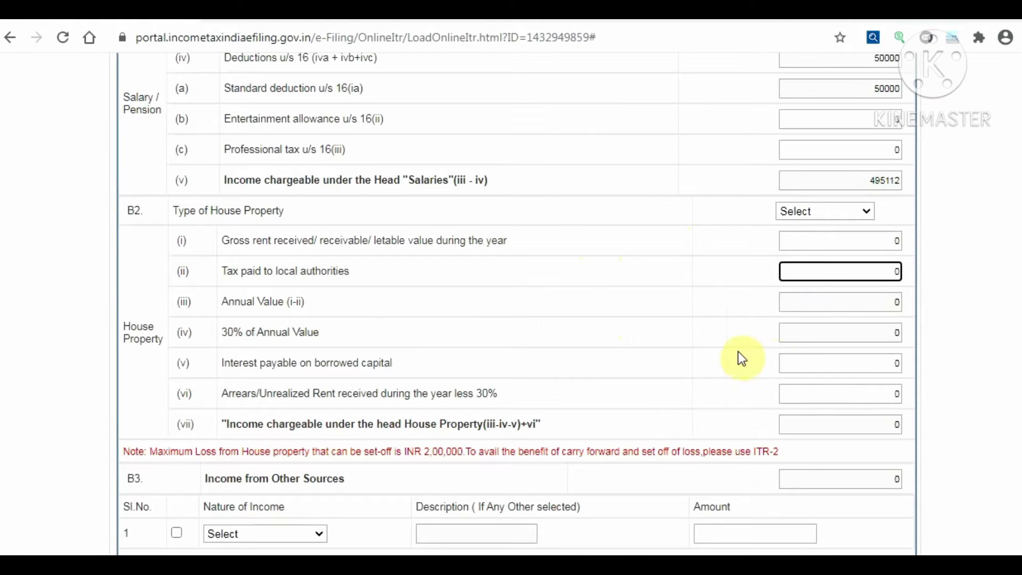
pyautogui.click(895, 363)
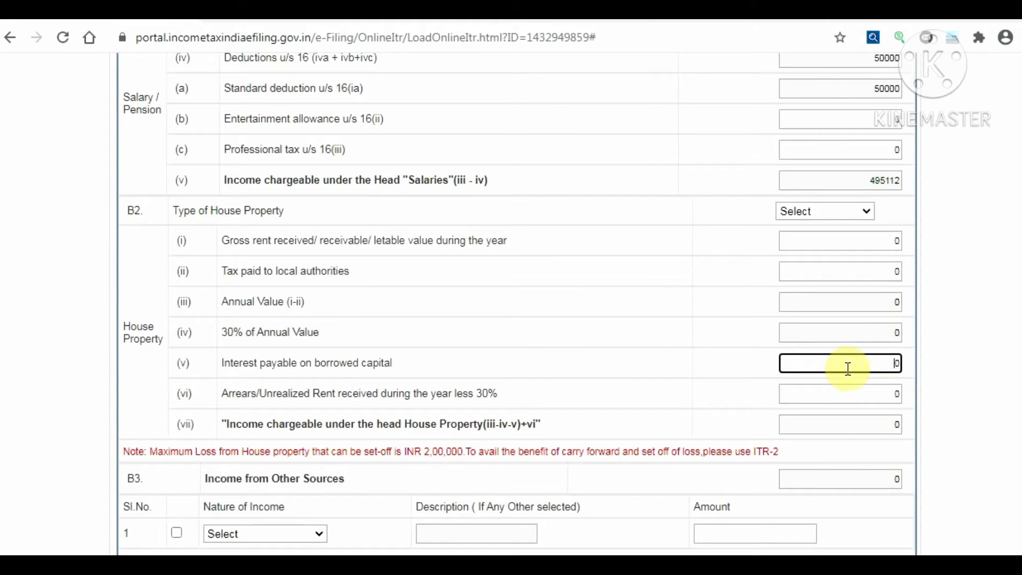
pyautogui.press('BackSpace')
pyautogui.write('20000')
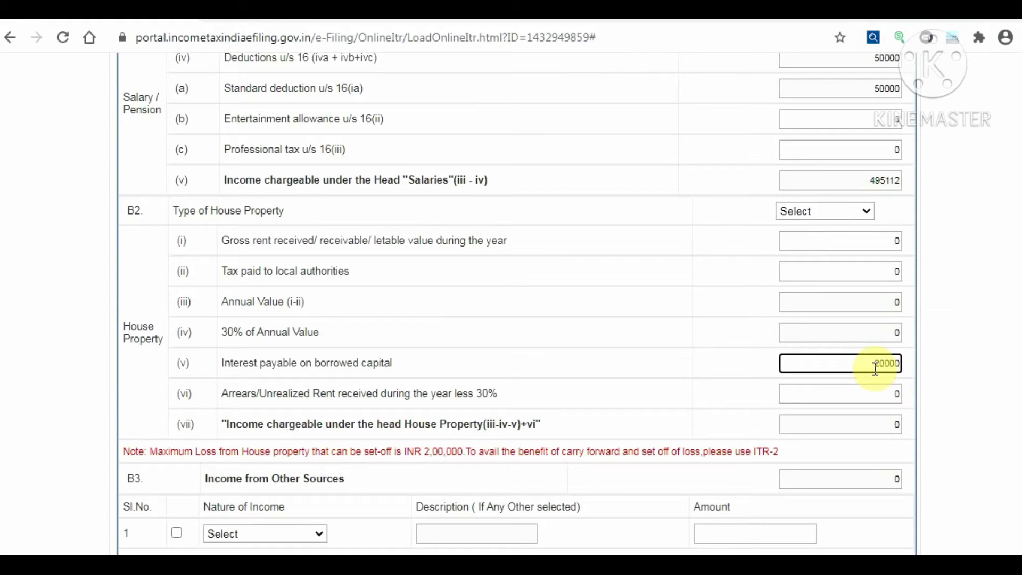
pyautogui.write('0')
pyautogui.click(727, 367)
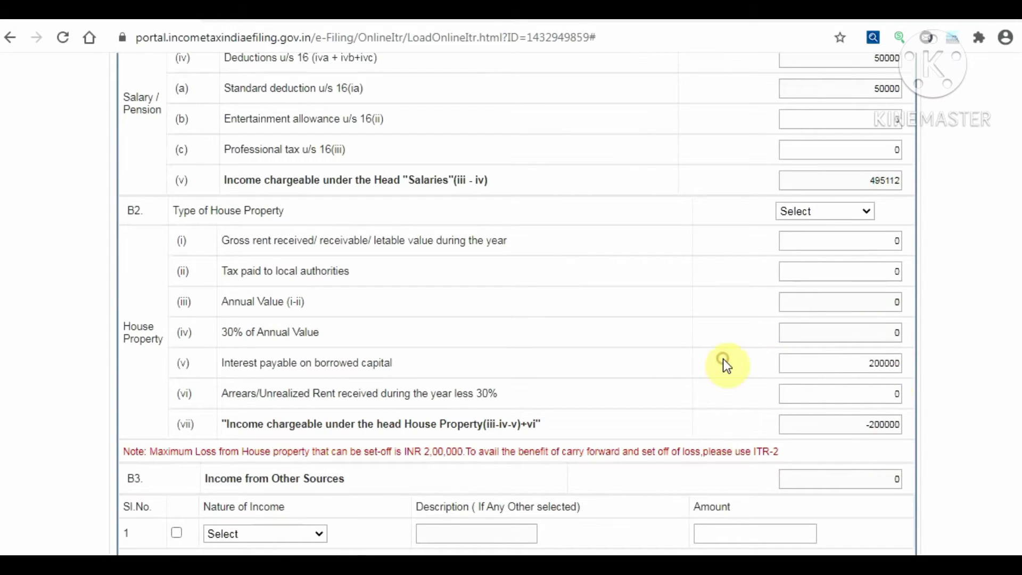
# Reset the interest on borrowed capital back to 0
pyautogui.scroll(-3, 724, 360)
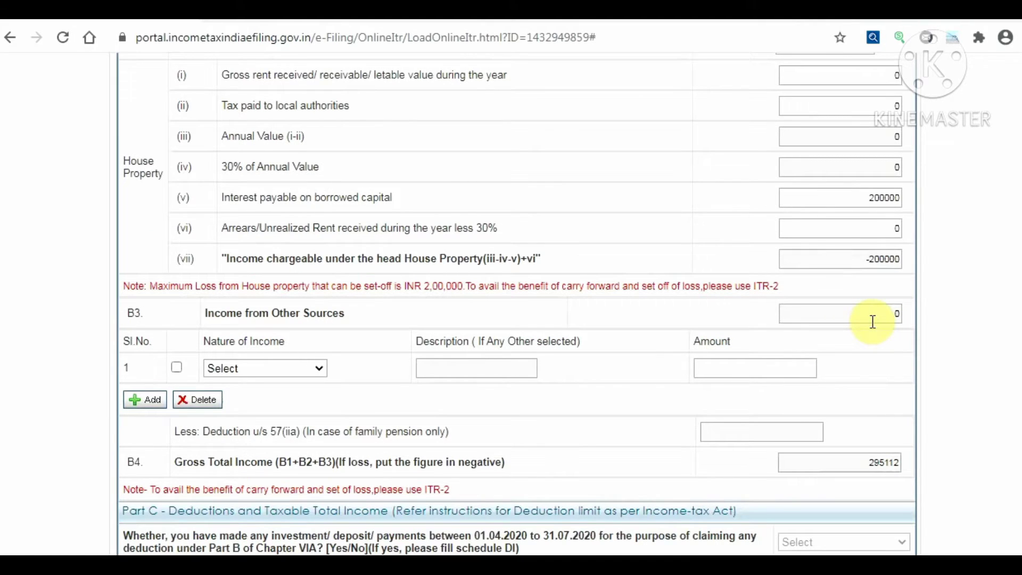
pyautogui.scroll(-5, 873, 322)
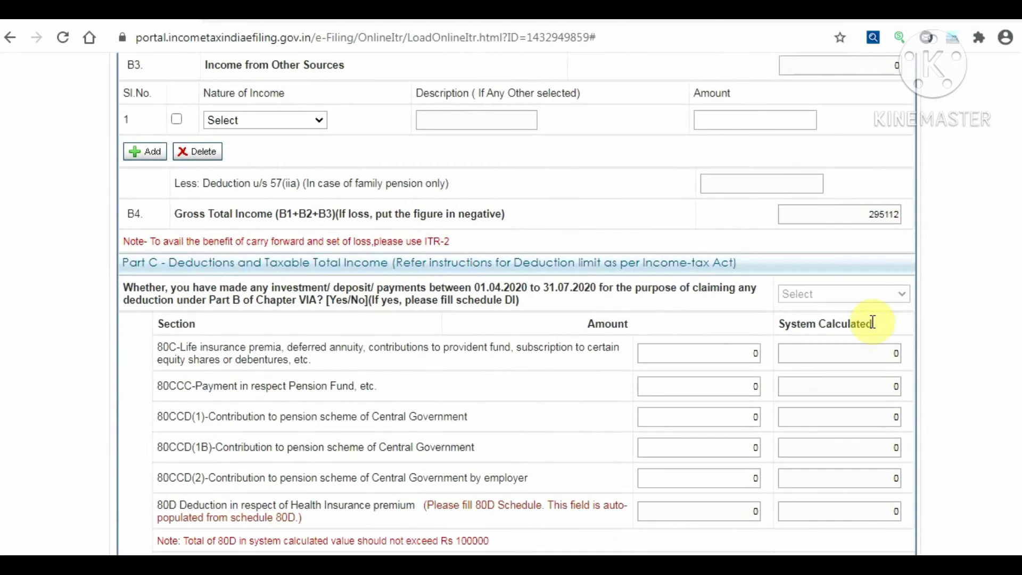
pyautogui.scroll(3, 873, 322)
pyautogui.scroll(3, 874, 321)
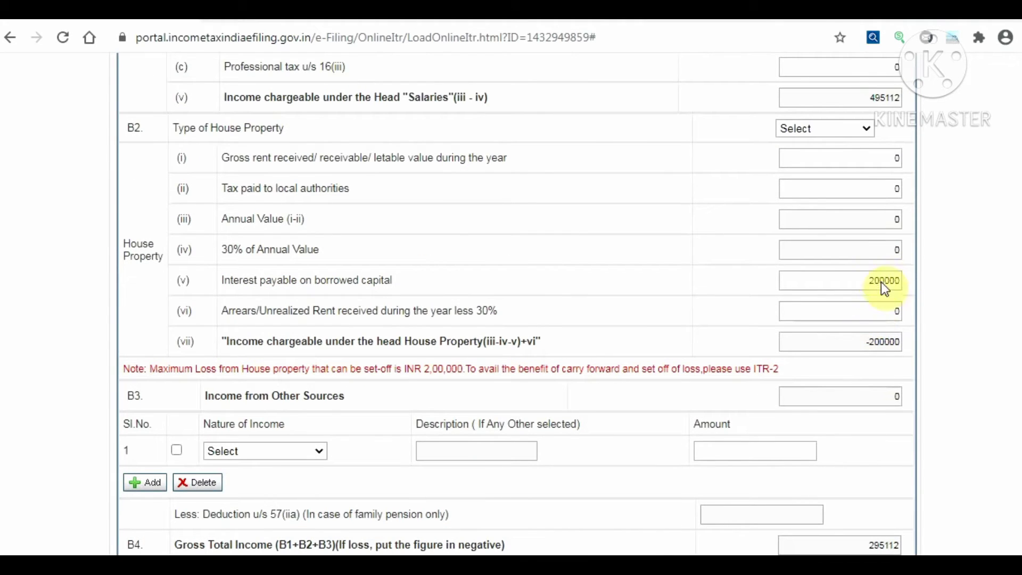
pyautogui.click(872, 282)
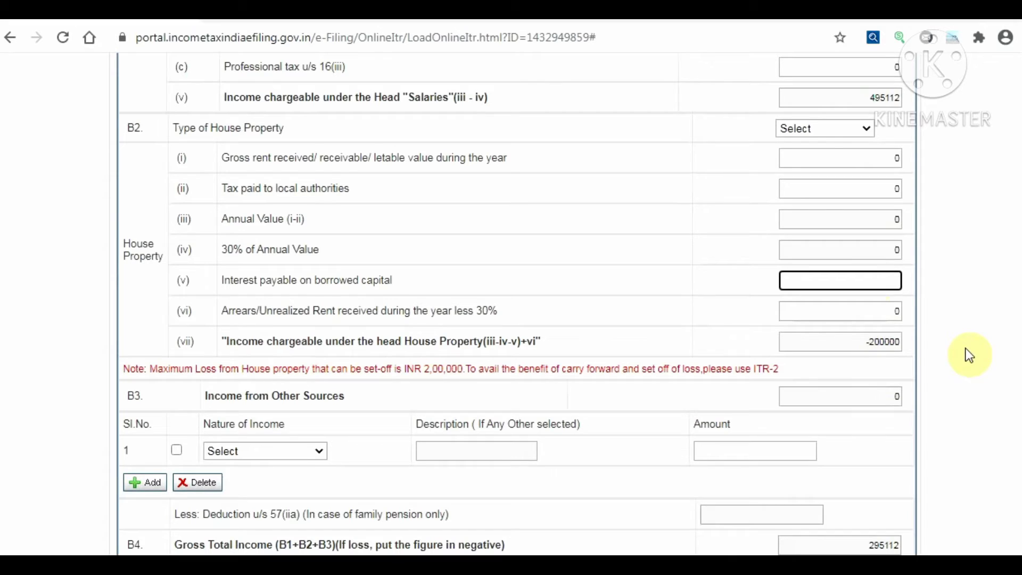
pyautogui.write('0')
pyautogui.click(740, 282)
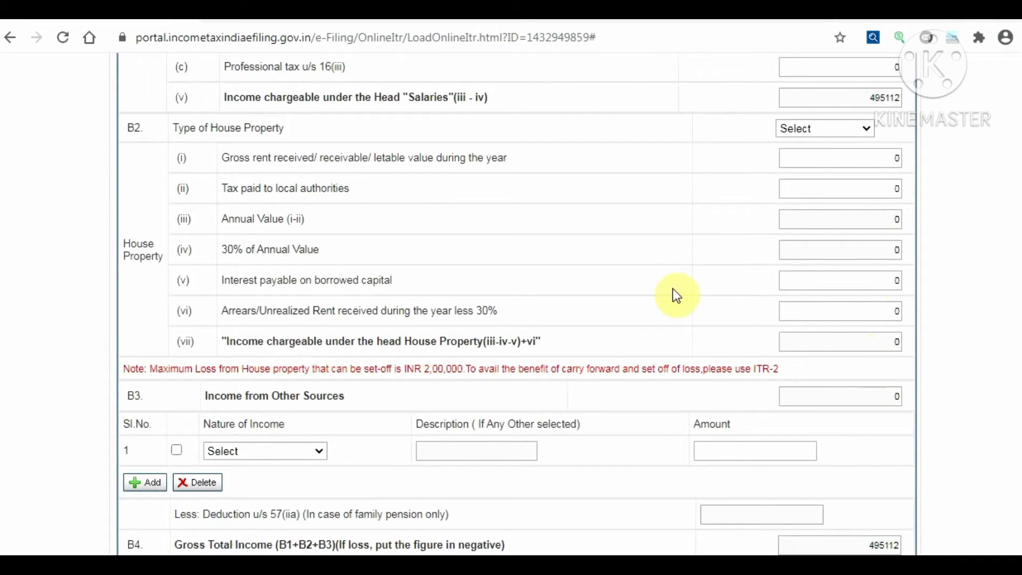
# List the house property types: Self Occupied, Let Out and Deemed Let Out
pyautogui.scroll(-3, 772, 296)
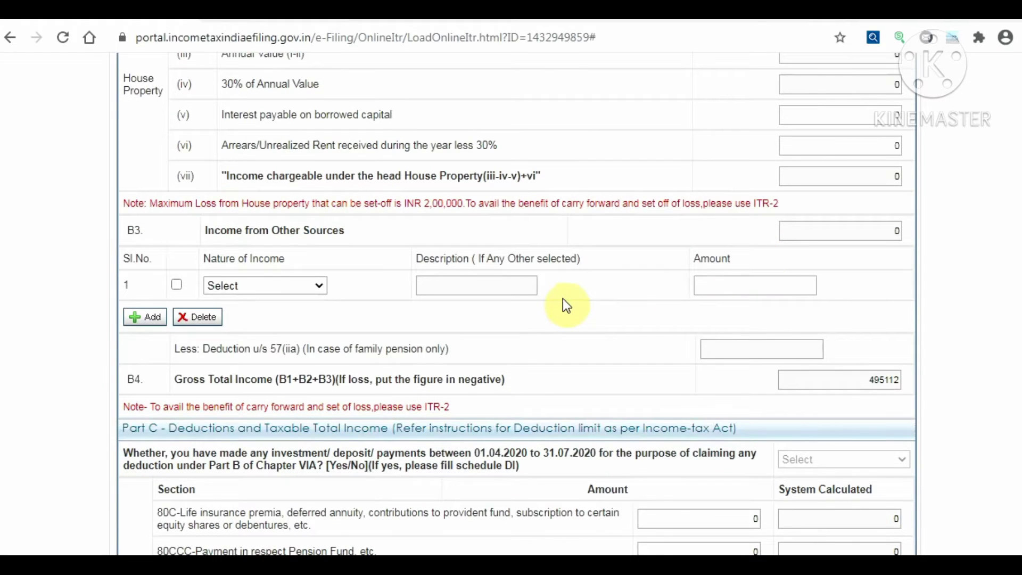
pyautogui.scroll(5, 778, 218)
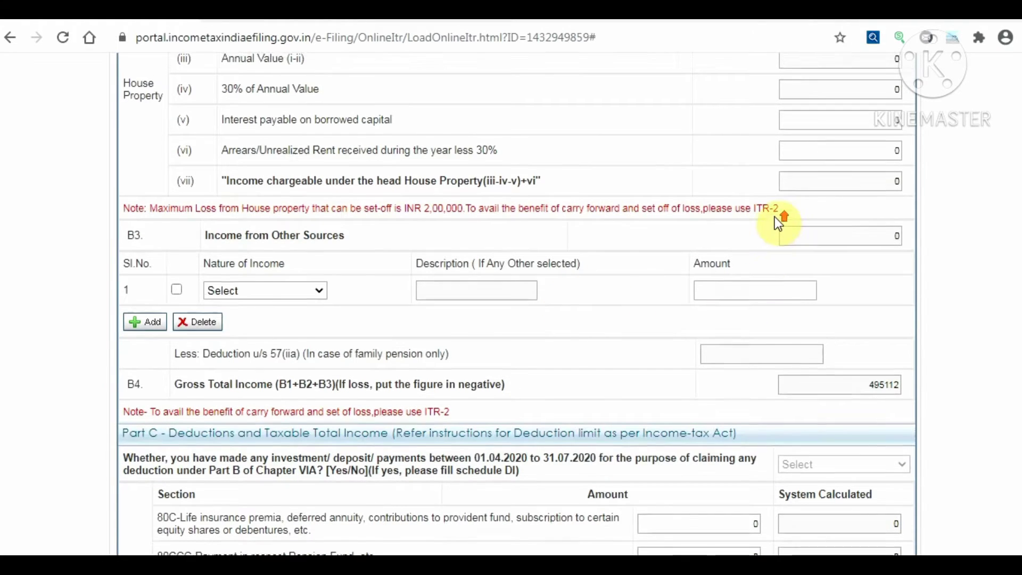
pyautogui.click(857, 214)
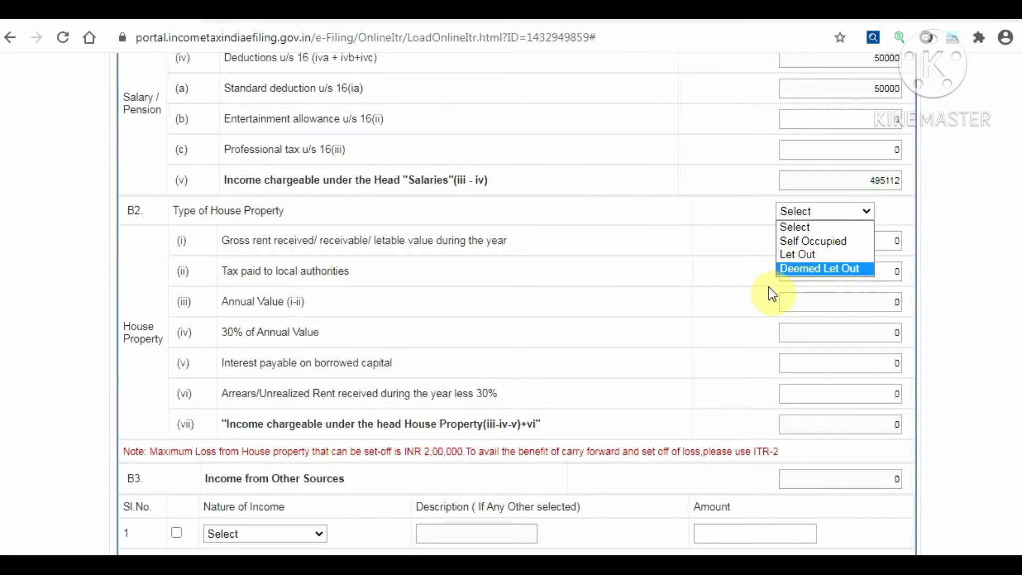
# Leave house property type blank and set other-sources row 1 to Interest from Saving Account
pyautogui.click(731, 278)
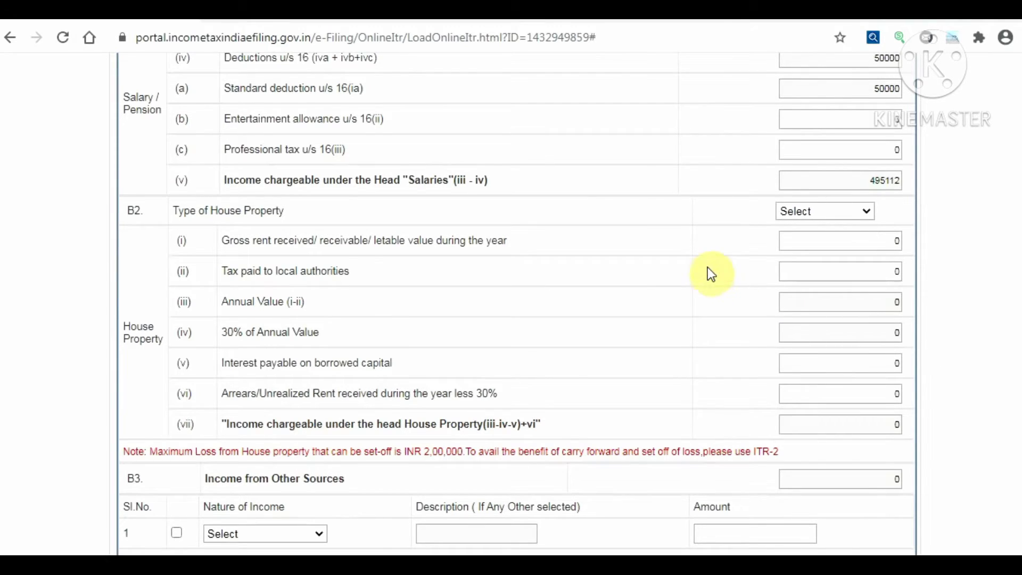
pyautogui.scroll(-2, 573, 322)
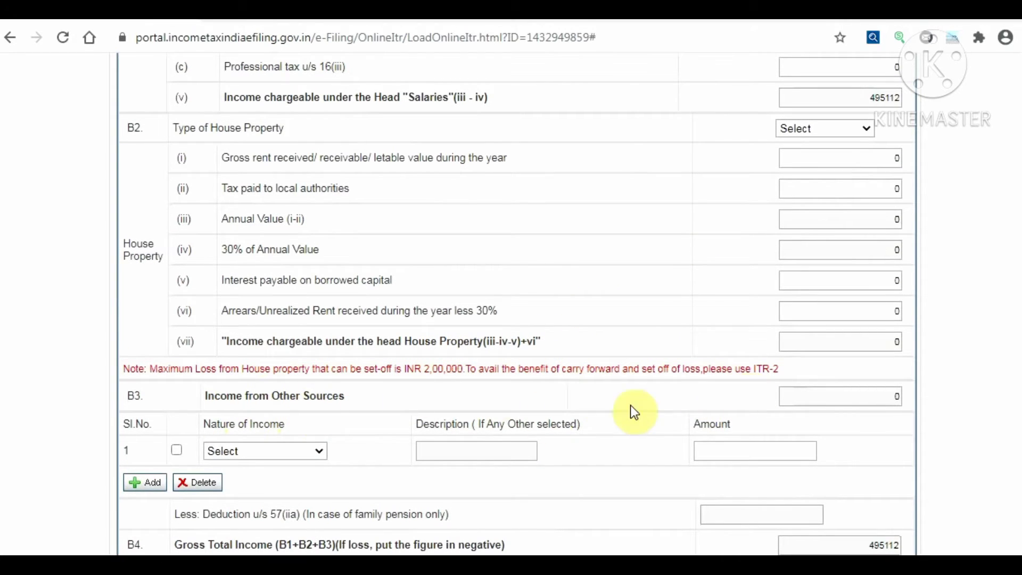
pyautogui.scroll(-2, 373, 421)
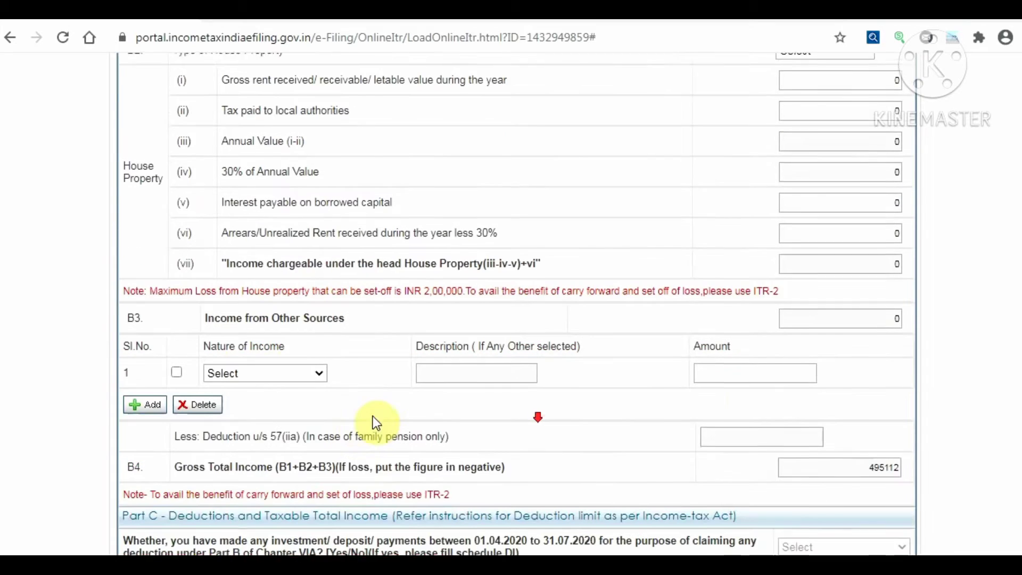
pyautogui.click(316, 371)
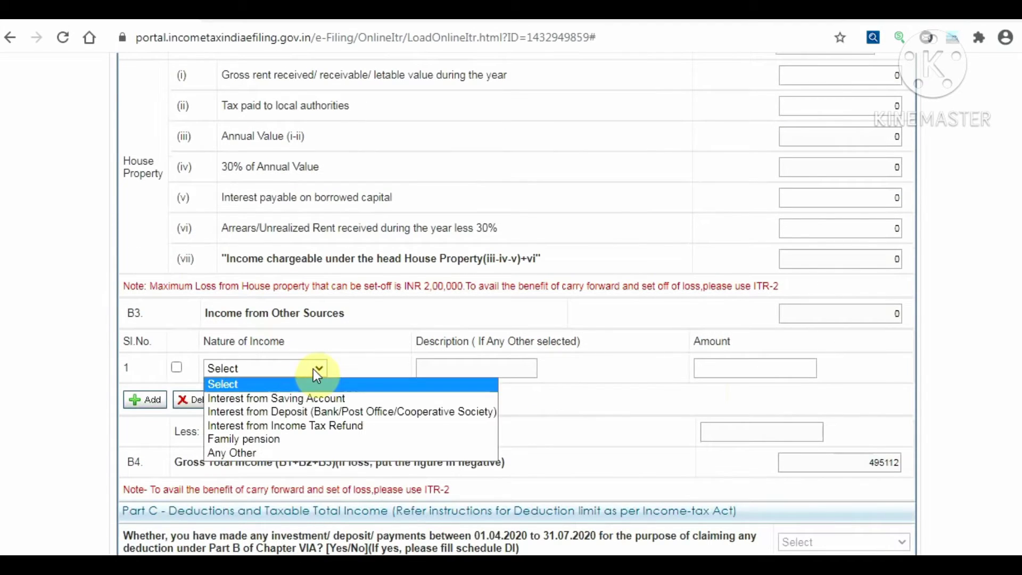
pyautogui.click(343, 399)
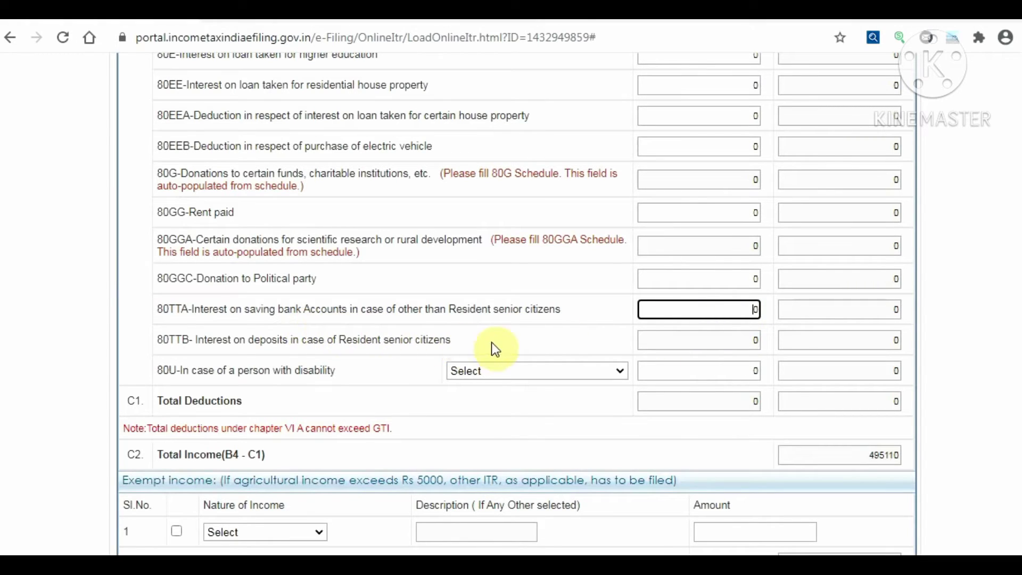
pyautogui.click(733, 346)
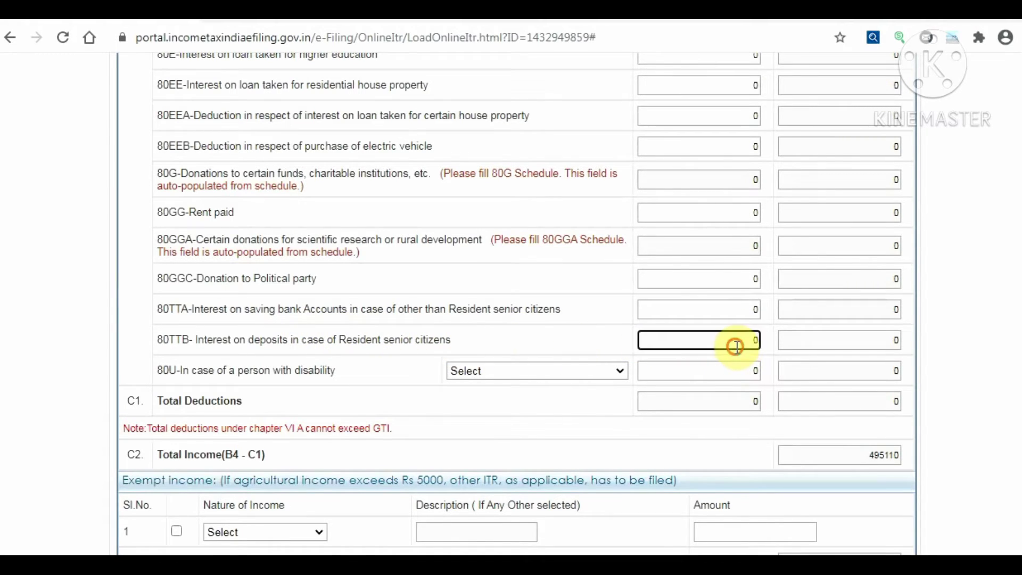
pyautogui.click(731, 310)
pyautogui.click(704, 341)
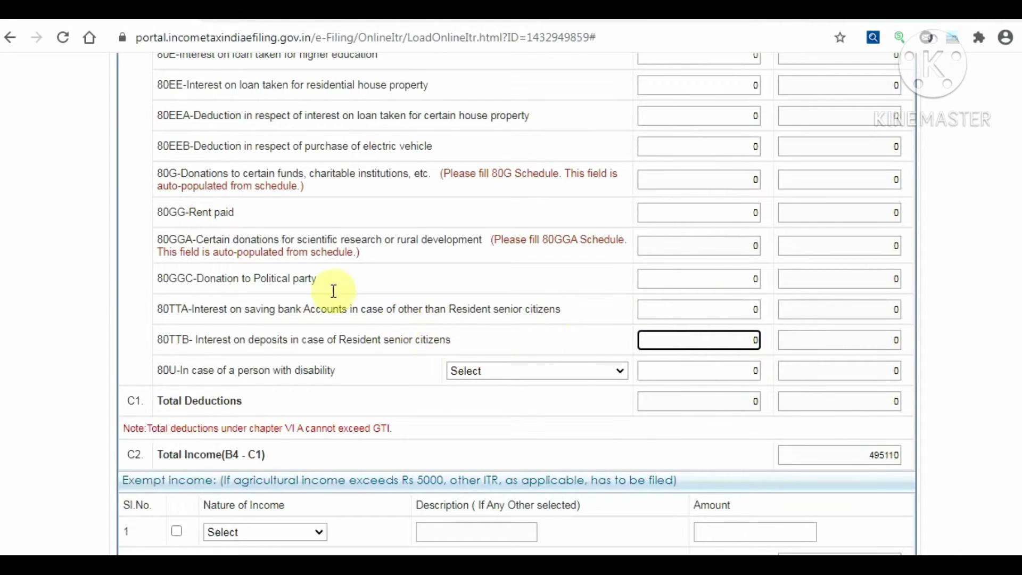
pyautogui.scroll(3, 333, 291)
pyautogui.scroll(8, 336, 296)
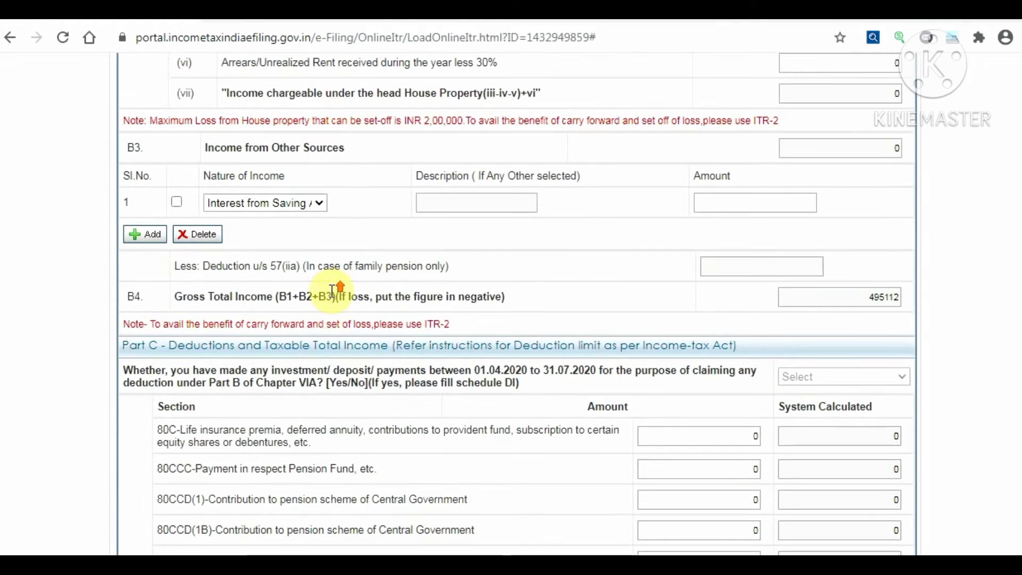
pyautogui.click(745, 201)
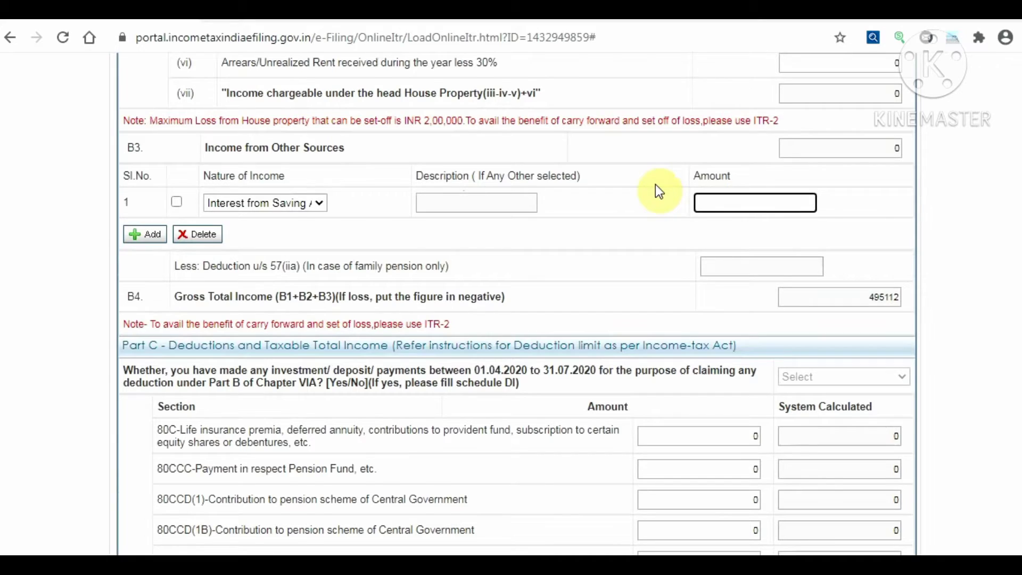
pyautogui.scroll(1, 196, 315)
pyautogui.click(144, 319)
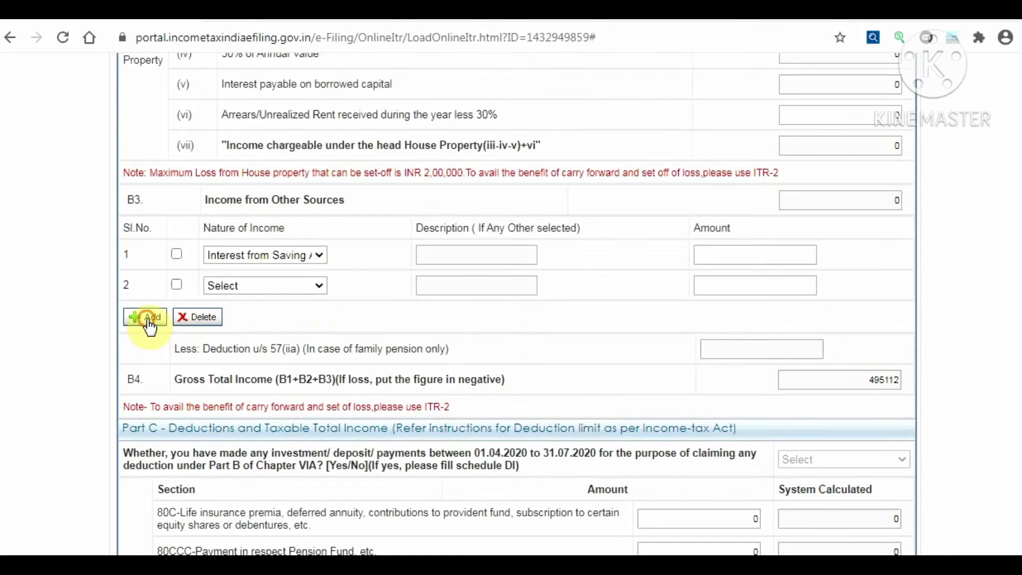
pyautogui.click(320, 285)
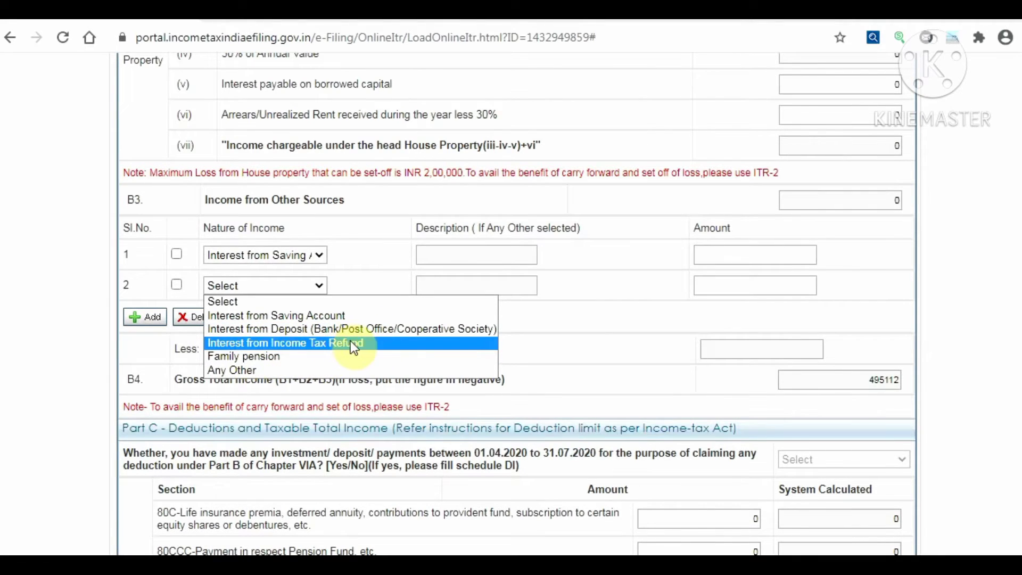
pyautogui.click(286, 366)
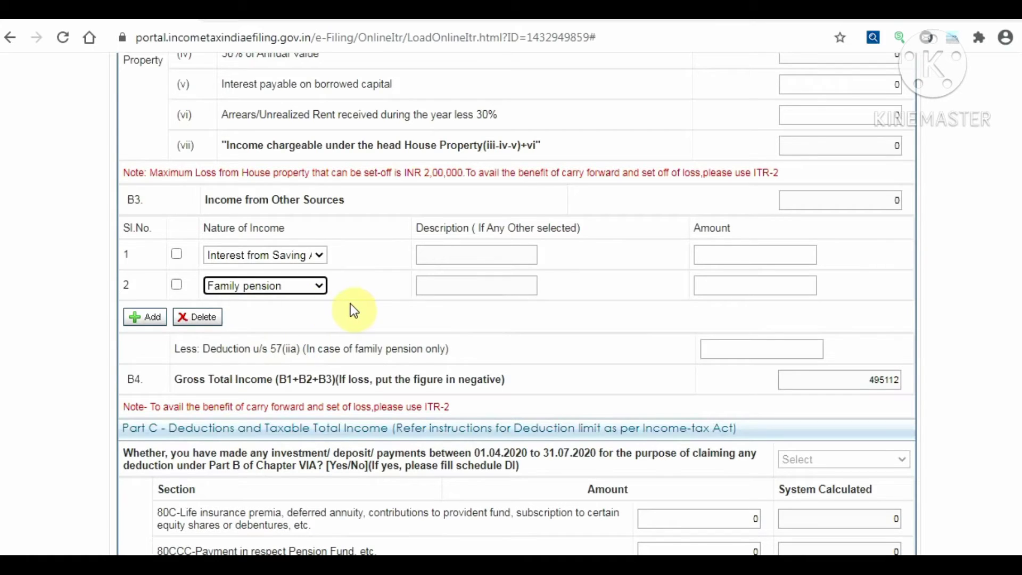
pyautogui.click(306, 287)
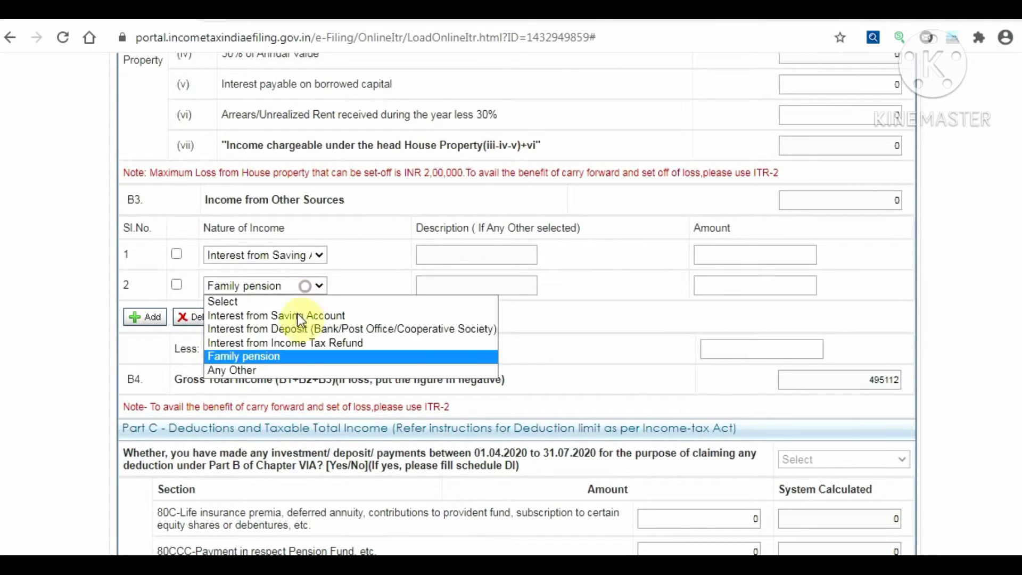
pyautogui.click(233, 373)
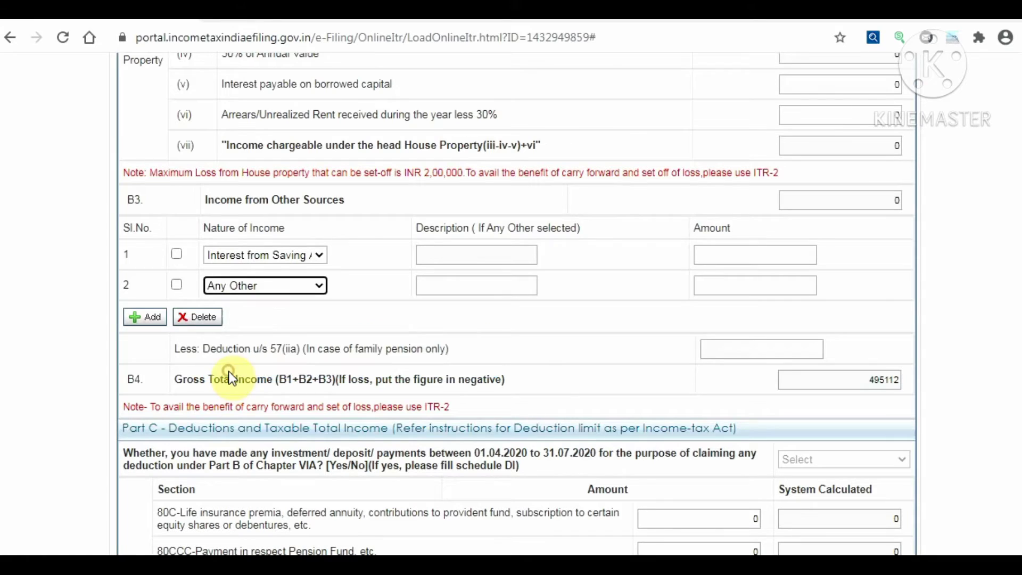
pyautogui.click(476, 285)
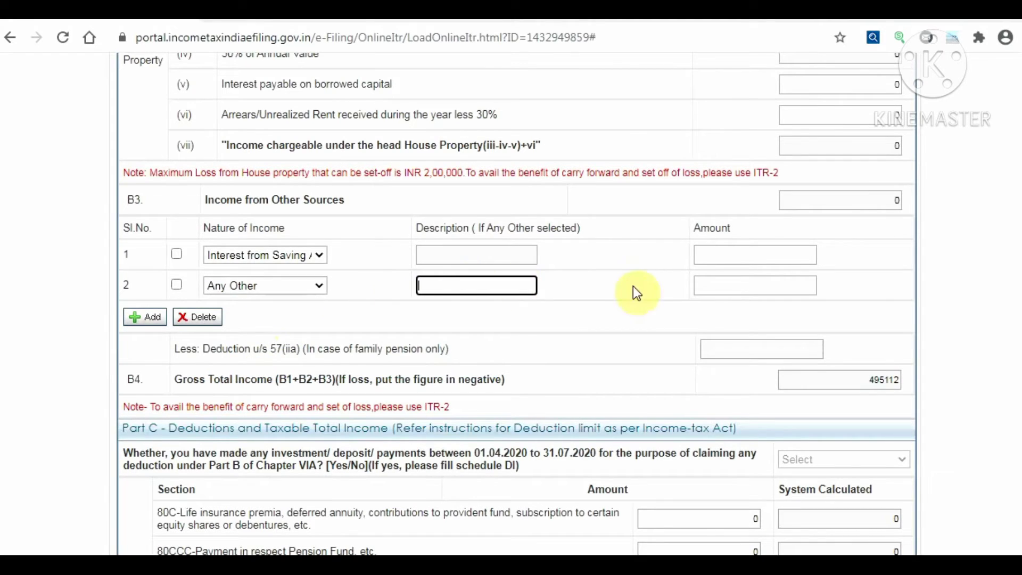
pyautogui.click(737, 282)
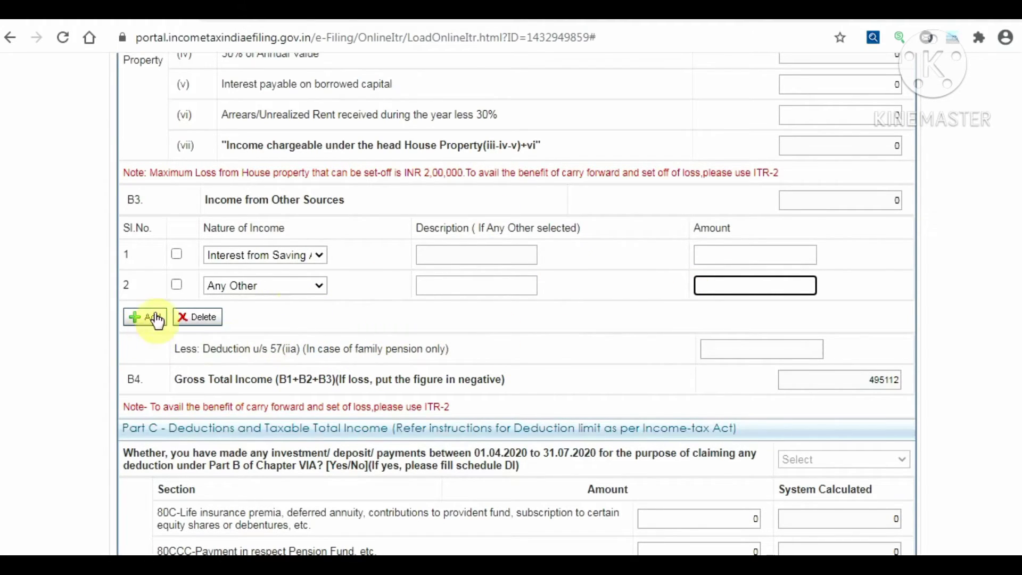
pyautogui.click(248, 296)
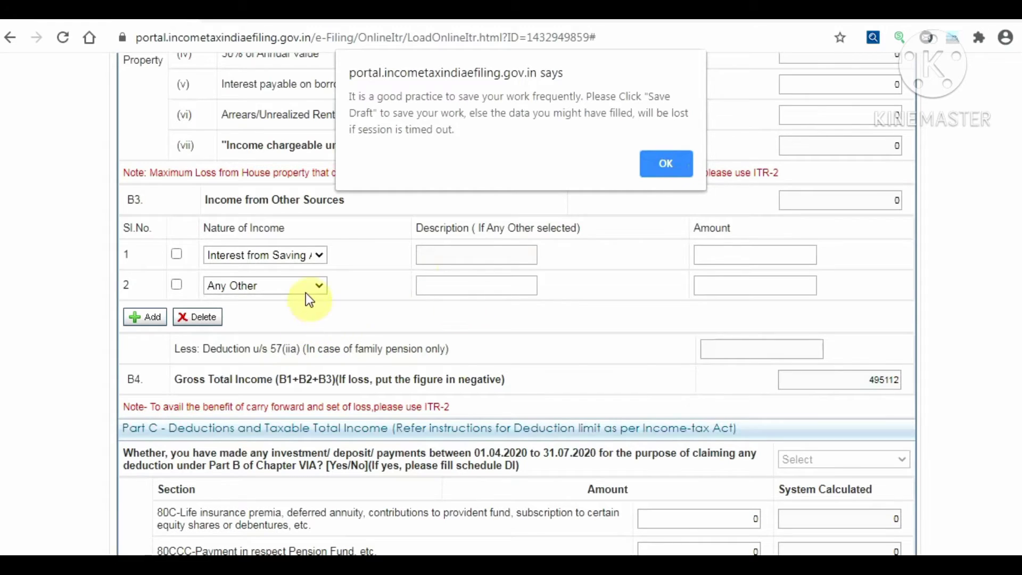
pyautogui.click(672, 171)
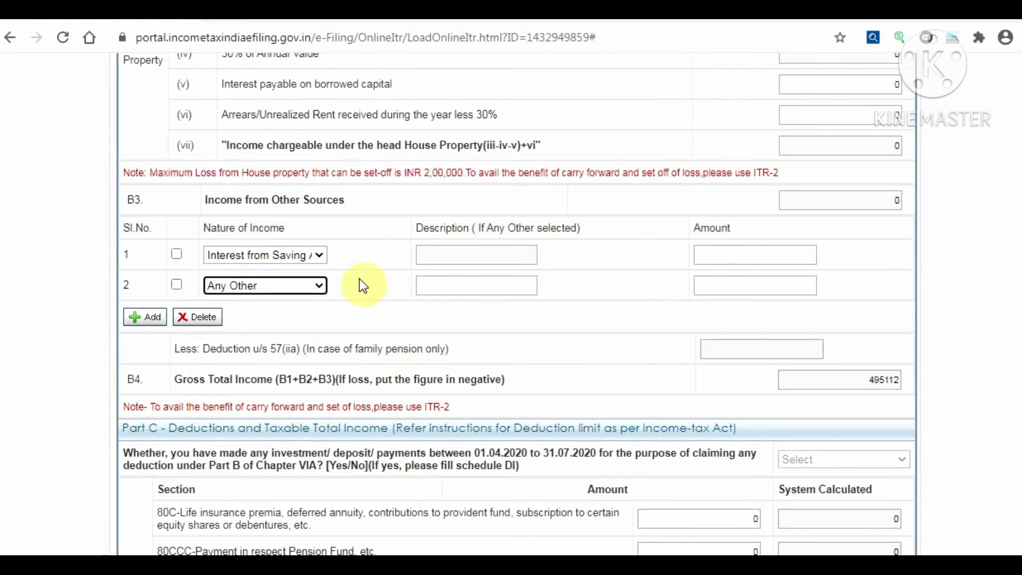
pyautogui.click(313, 284)
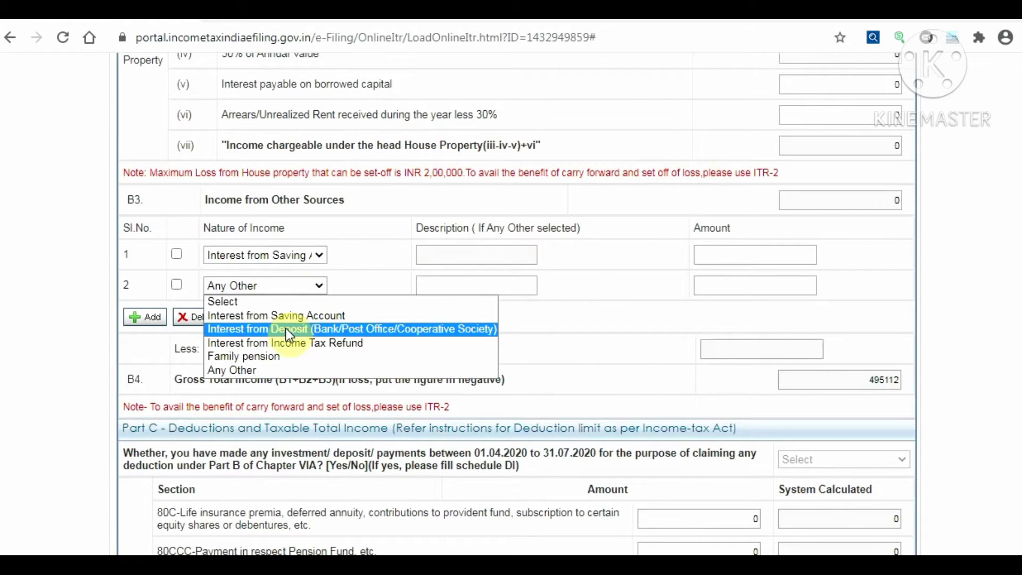
pyautogui.click(288, 358)
pyautogui.click(780, 352)
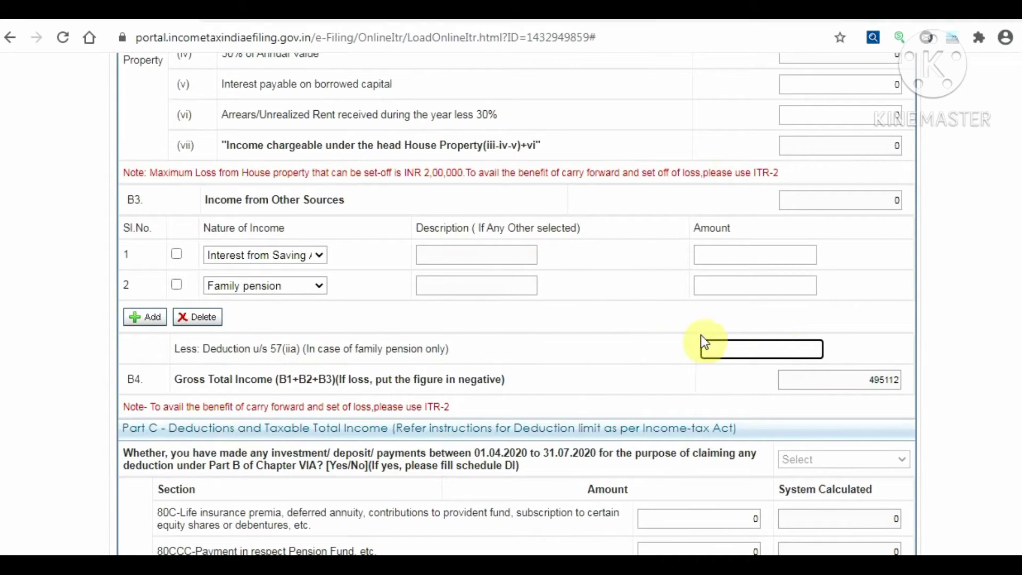
pyautogui.click(218, 283)
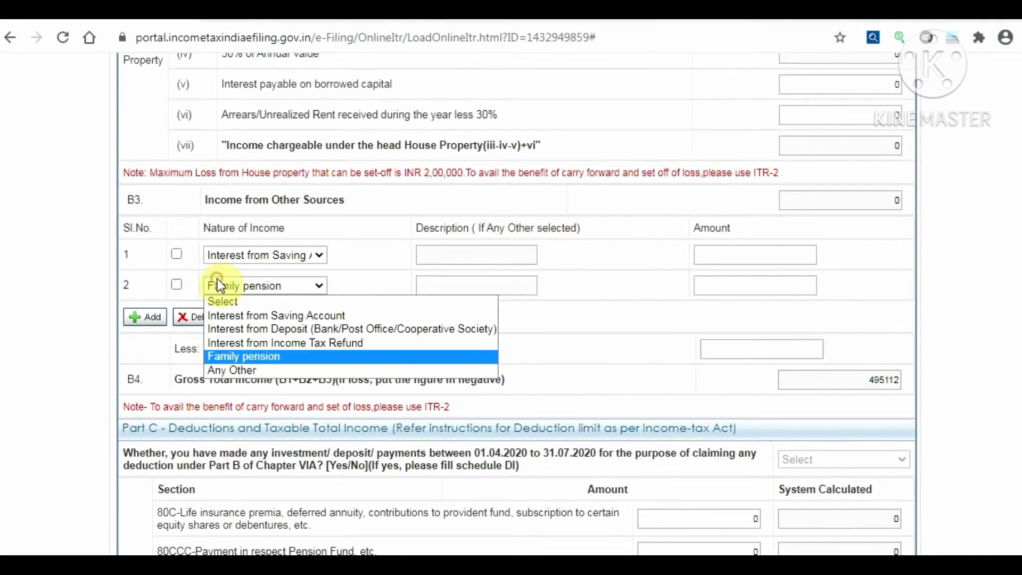
pyautogui.click(192, 318)
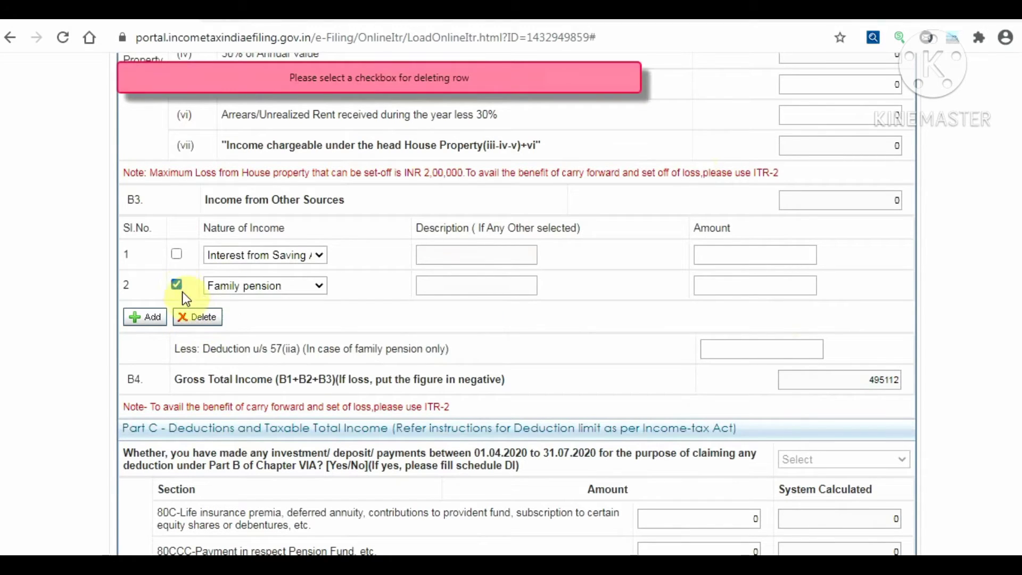
pyautogui.click(195, 321)
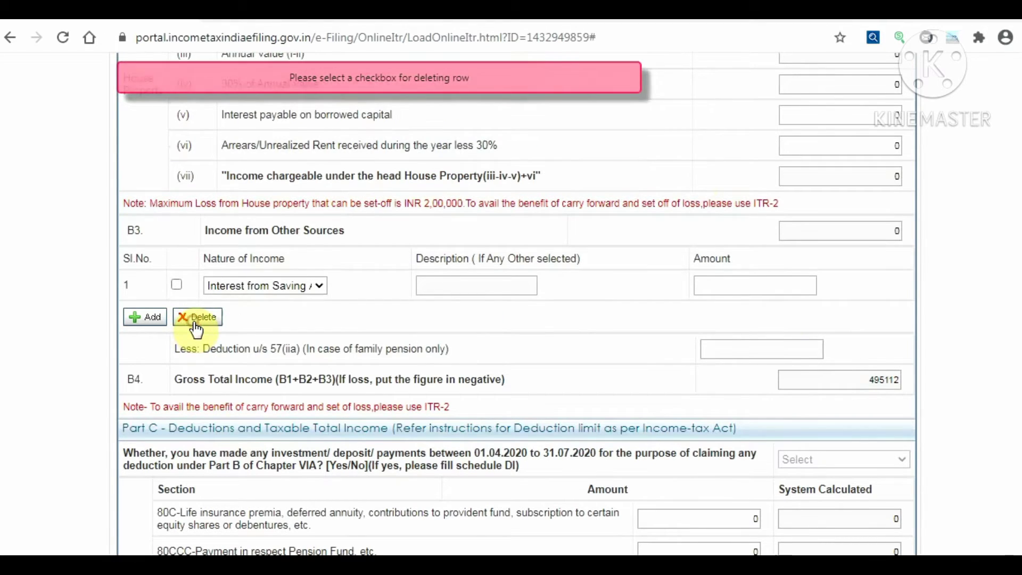
# Scroll down to the Part C deductions, where 80C through 80EEA all read 0
pyautogui.click(140, 357)
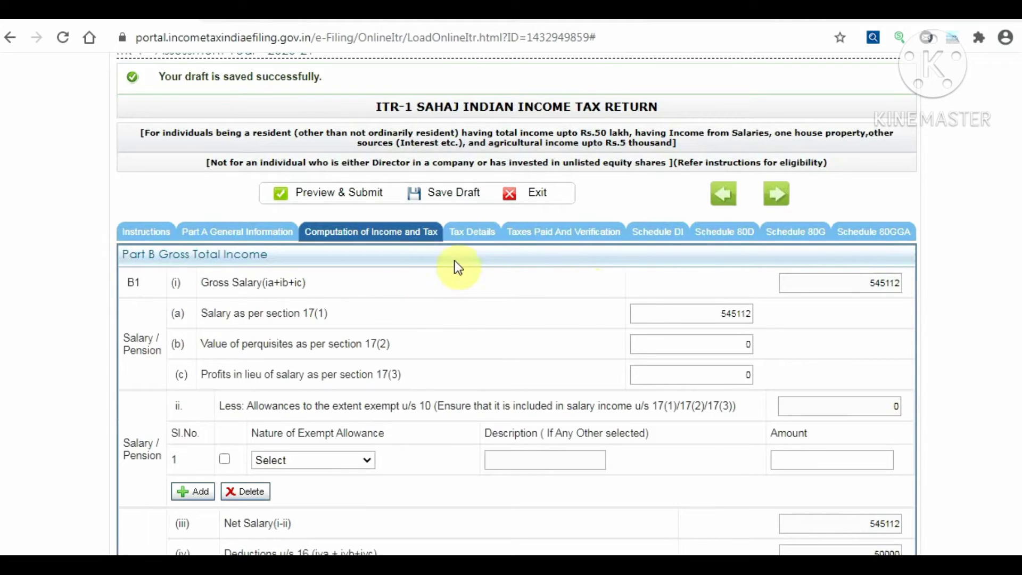
pyautogui.scroll(-9, 484, 246)
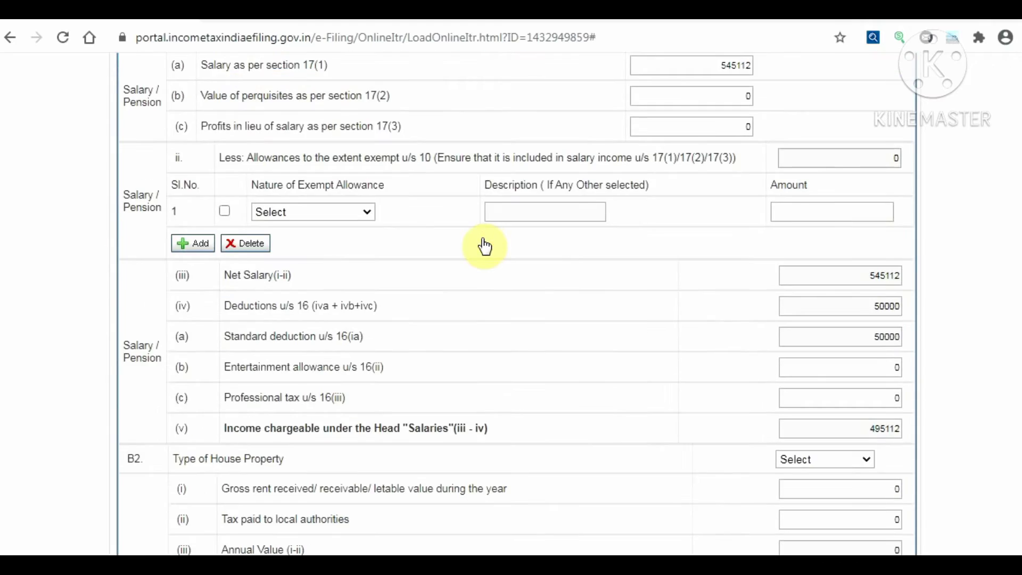
pyautogui.scroll(-8, 484, 245)
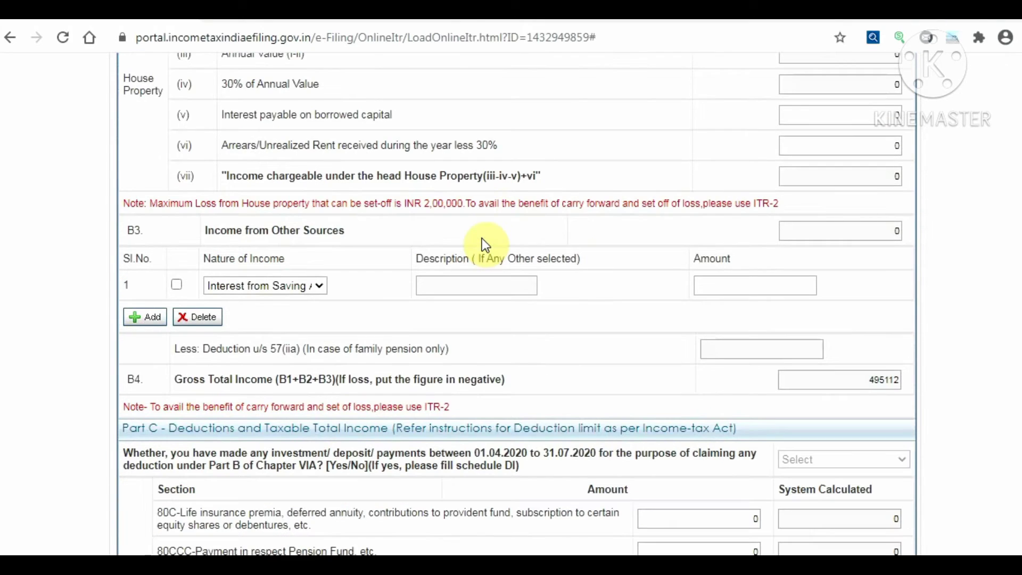
pyautogui.scroll(-5, 483, 242)
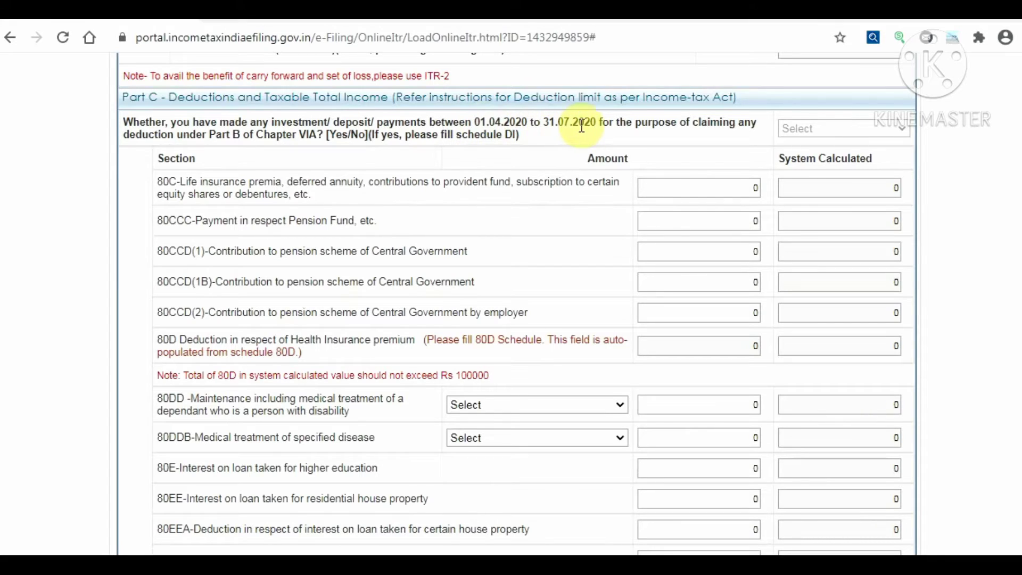
# Enter 156000 as the 80C deduction amount
pyautogui.click(712, 190)
pyautogui.press('BackSpace')
pyautogui.write('15600')
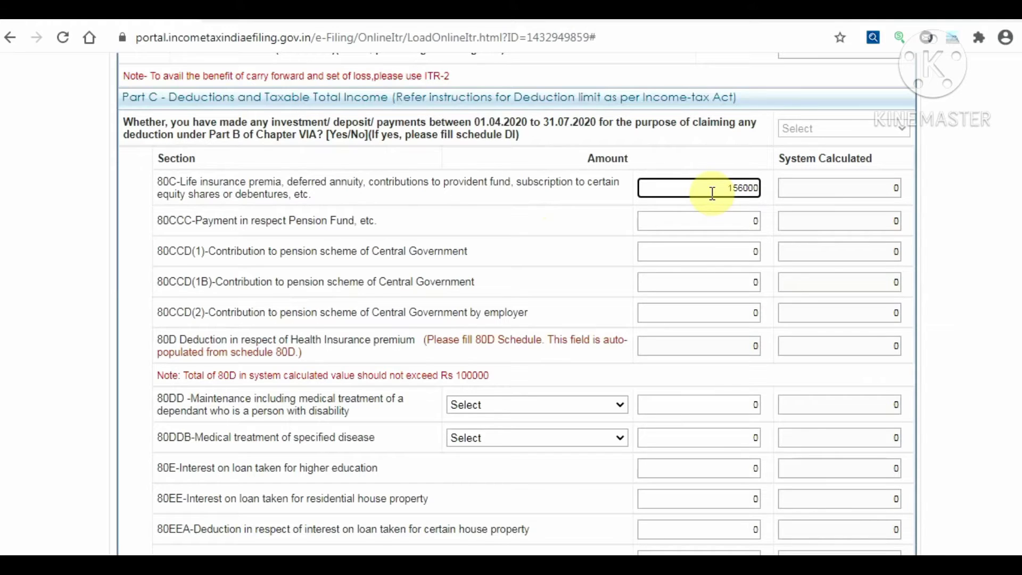
pyautogui.write('0')
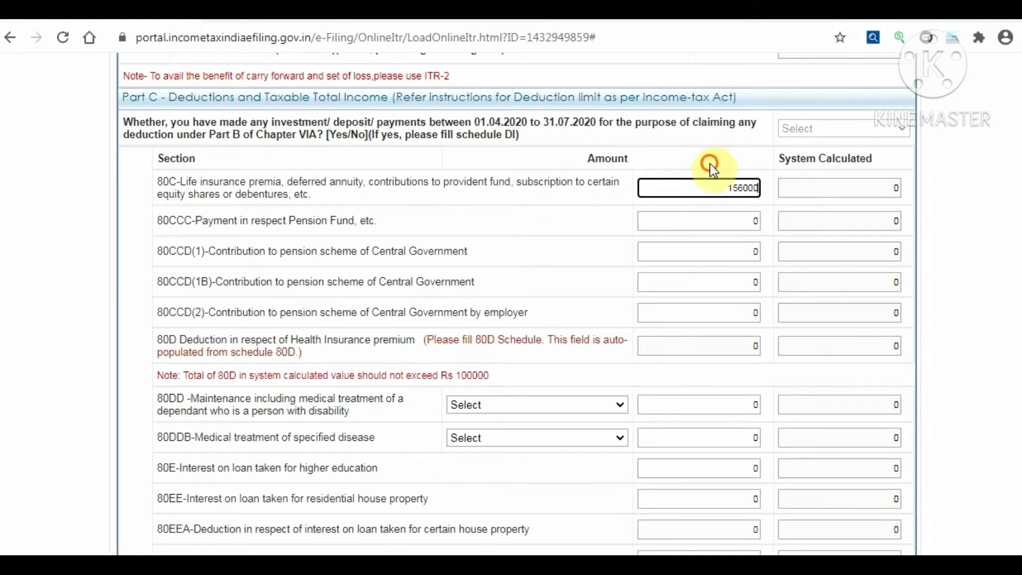
pyautogui.click(710, 164)
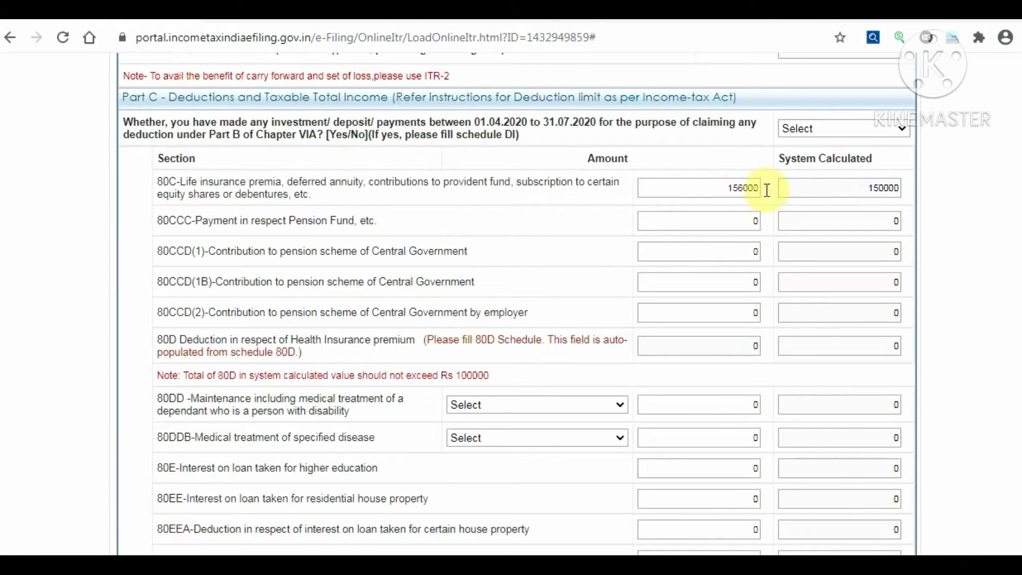
# Confirm 80C is system-capped at 150000, then return to the top of the form
pyautogui.click(863, 195)
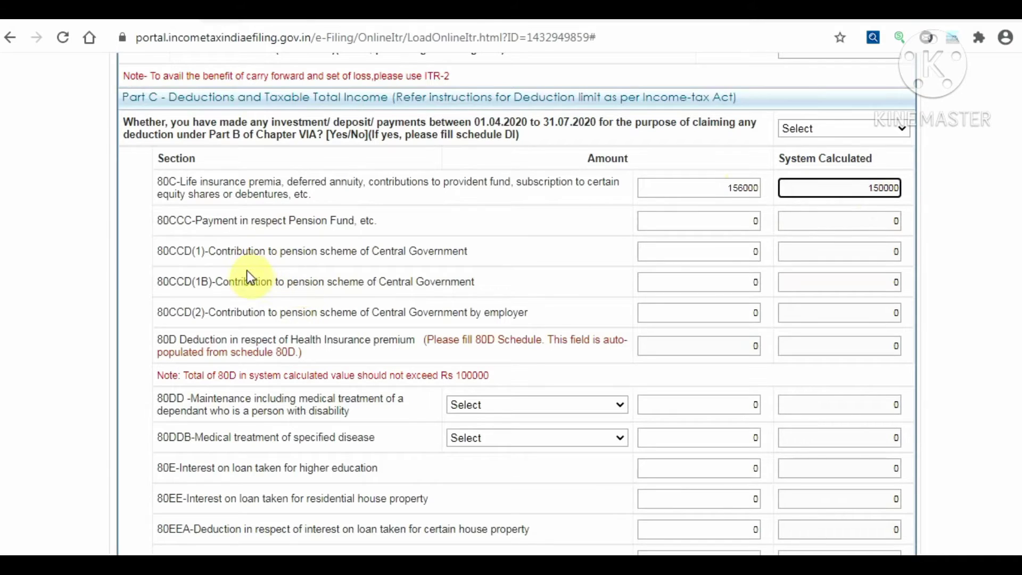
pyautogui.click(449, 284)
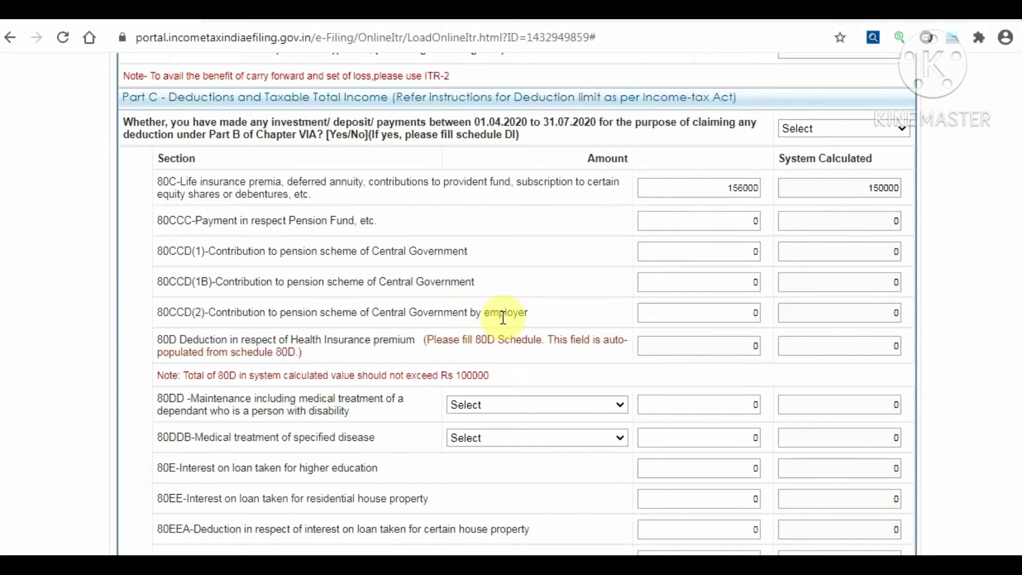
pyautogui.scroll(-5, 504, 318)
pyautogui.scroll(8, 554, 173)
pyautogui.scroll(10, 666, 234)
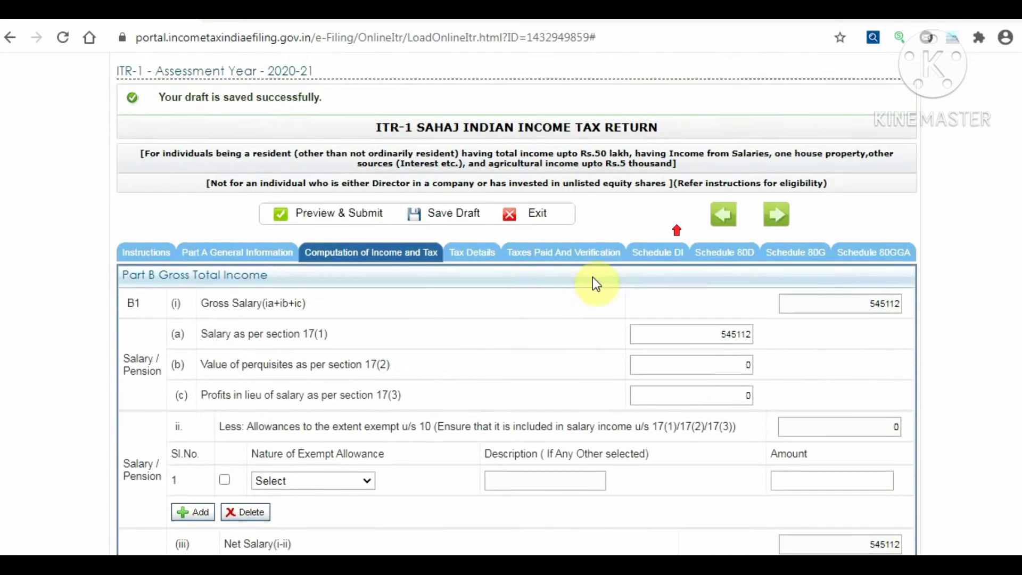
pyautogui.scroll(2, 596, 284)
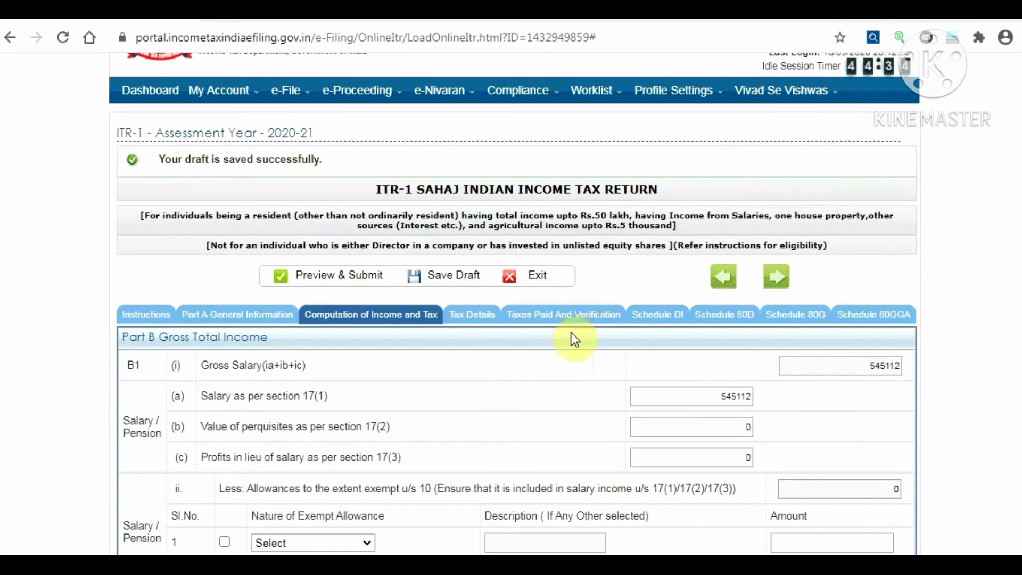
# In Schedule 80D, answer NO to whether self/family includes a senior citizen
pyautogui.click(732, 322)
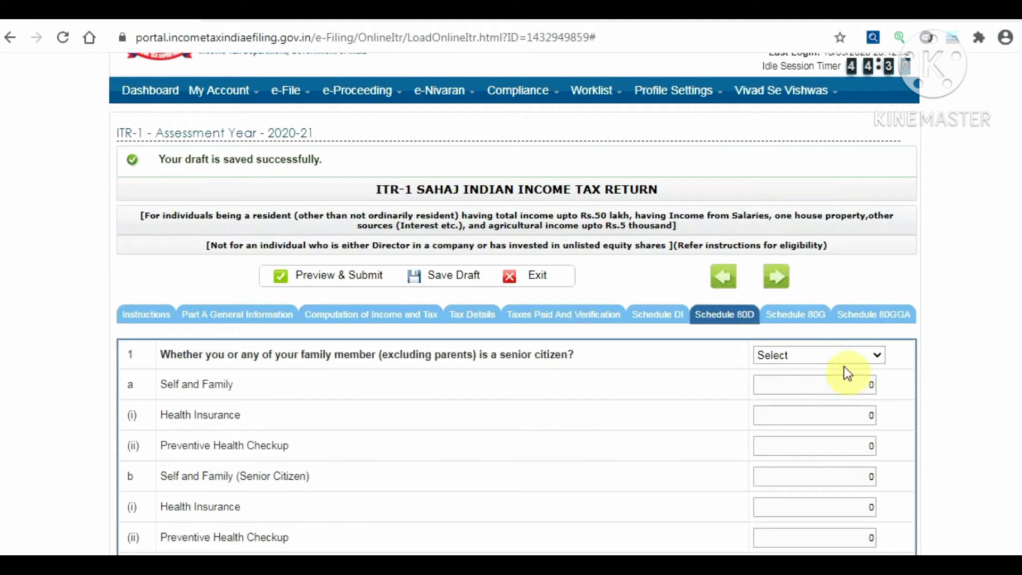
pyautogui.scroll(-2, 844, 368)
pyautogui.scroll(-2, 846, 366)
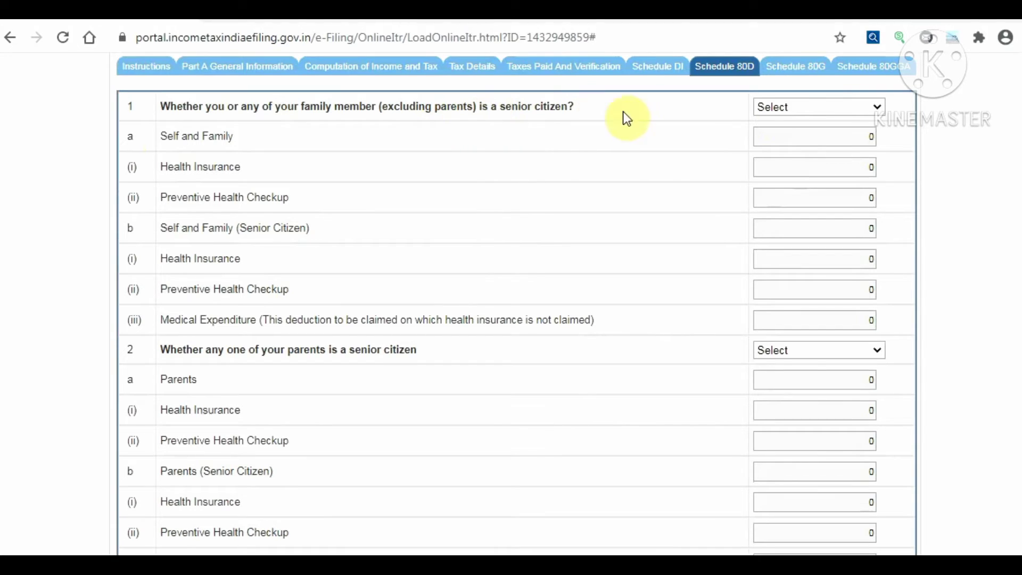
pyautogui.click(790, 111)
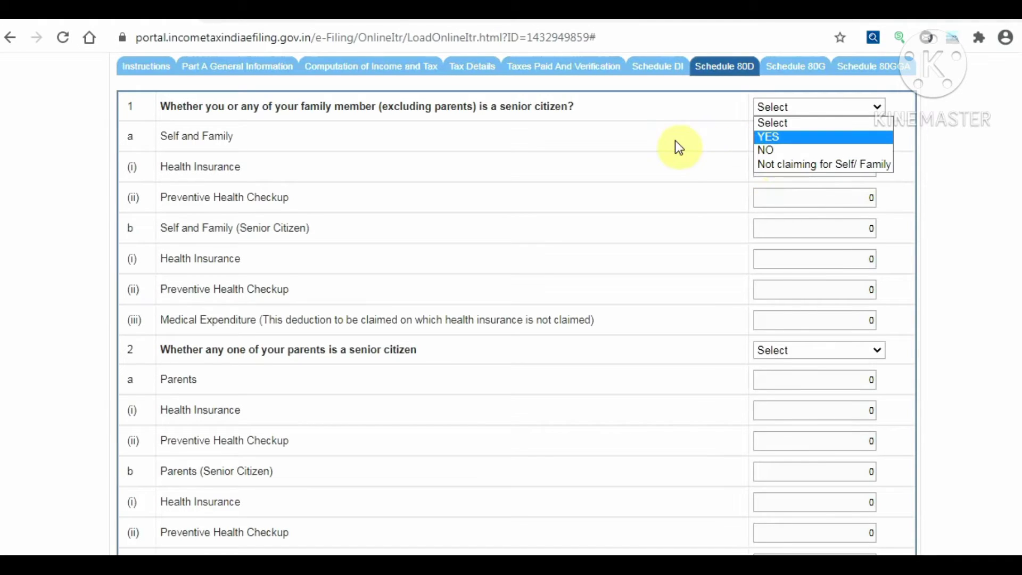
pyautogui.click(792, 151)
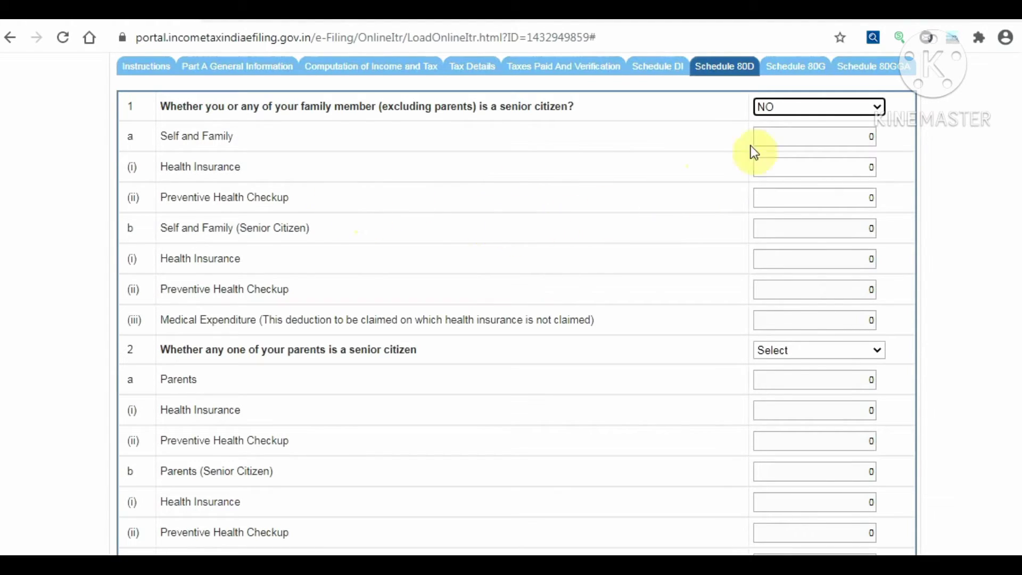
pyautogui.click(800, 109)
pyautogui.click(775, 121)
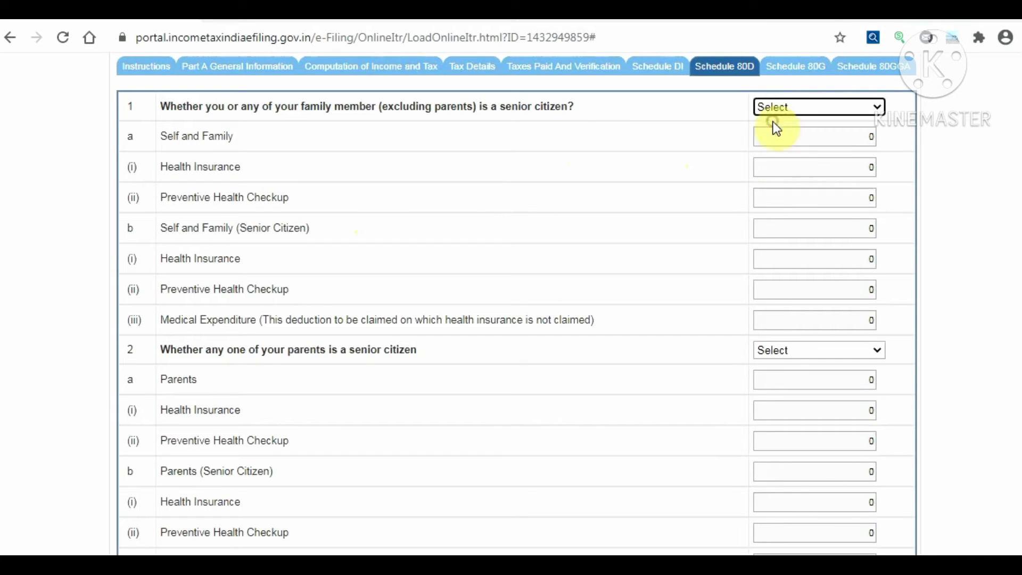
pyautogui.click(810, 107)
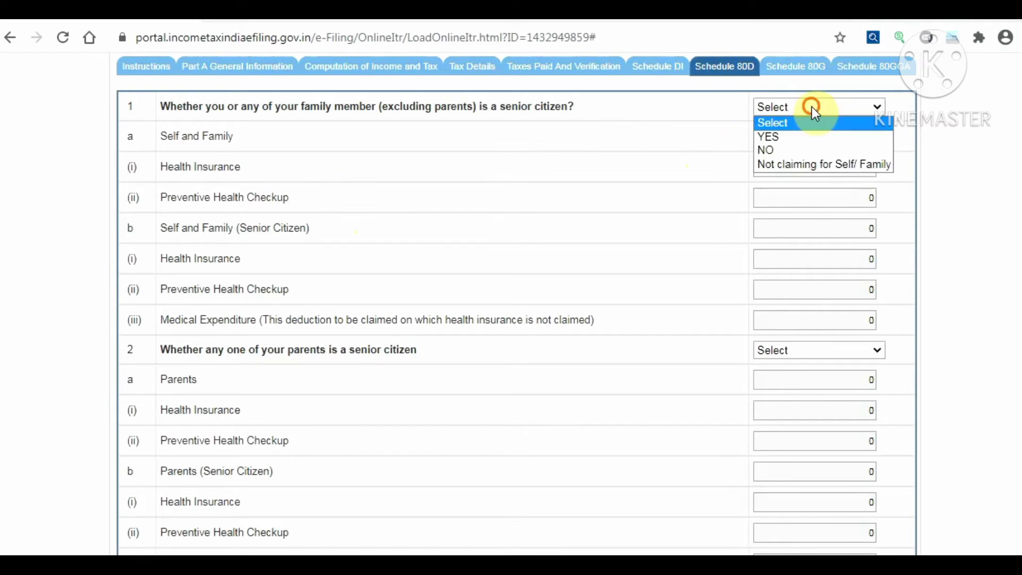
pyautogui.click(783, 150)
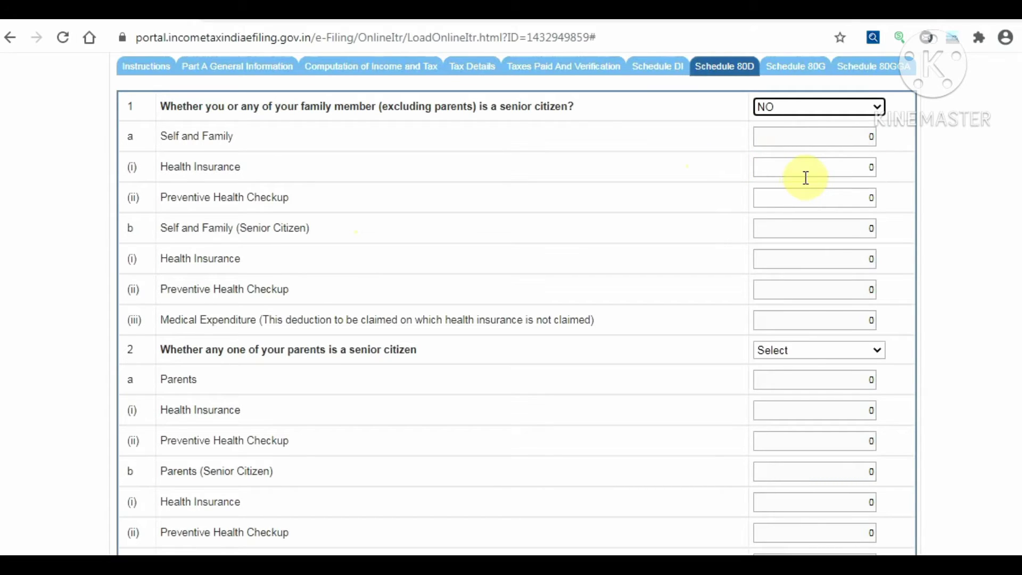
# Enter the Schedule 80D Self and Family health insurance premium amount (15000)
pyautogui.click(798, 137)
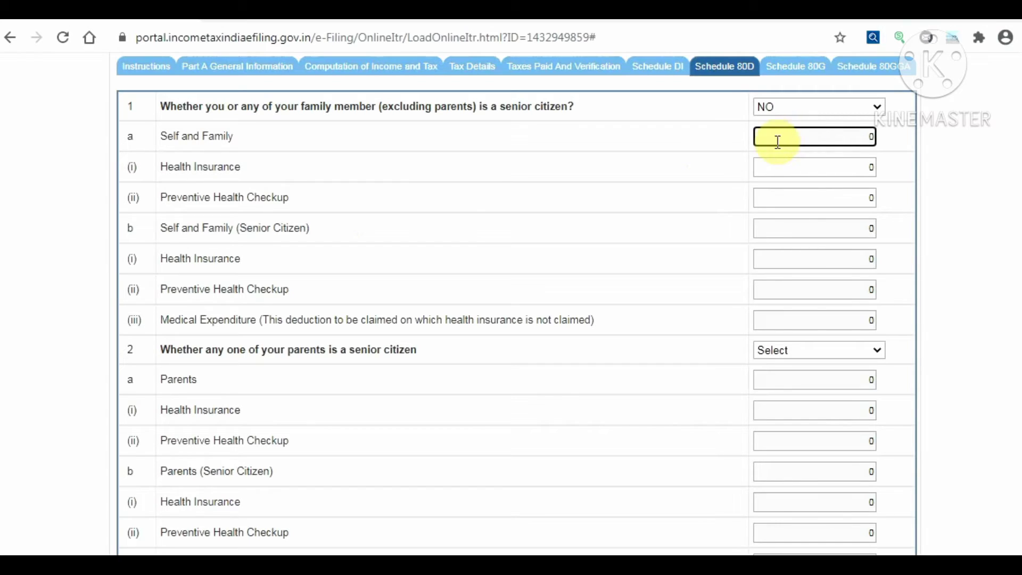
pyautogui.click(787, 169)
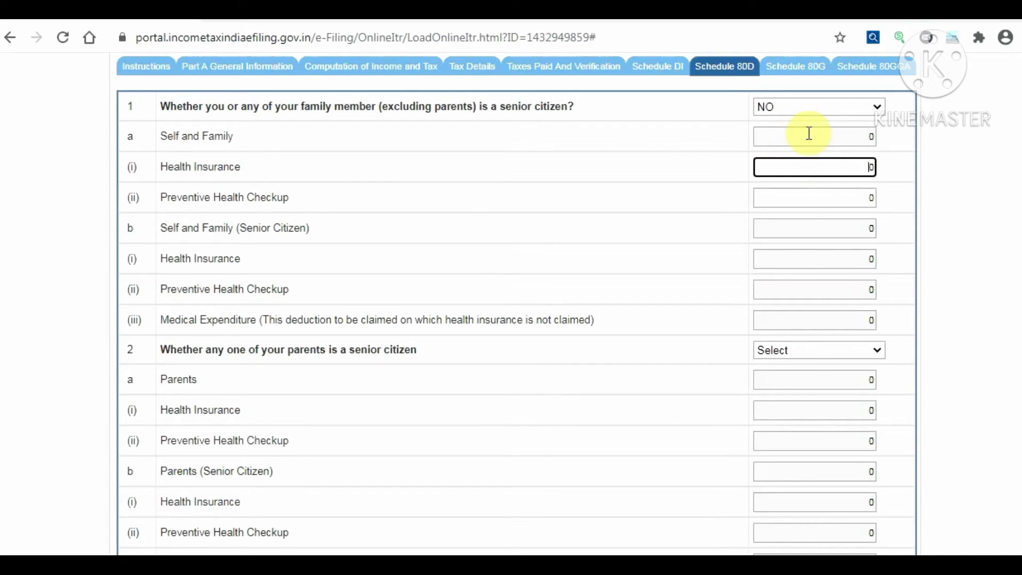
pyautogui.scroll(2, 809, 133)
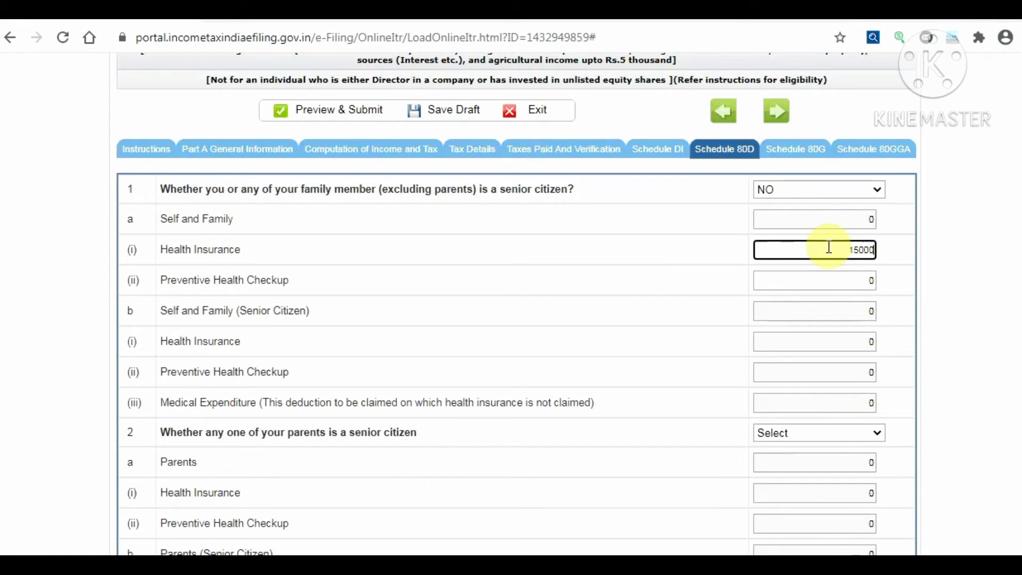
pyautogui.click(805, 282)
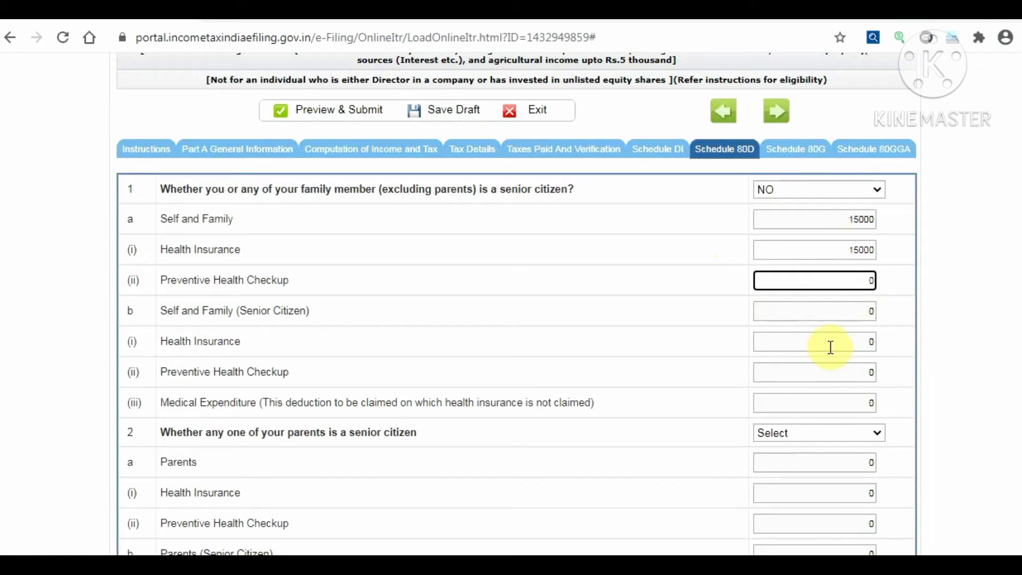
pyautogui.scroll(-3, 816, 347)
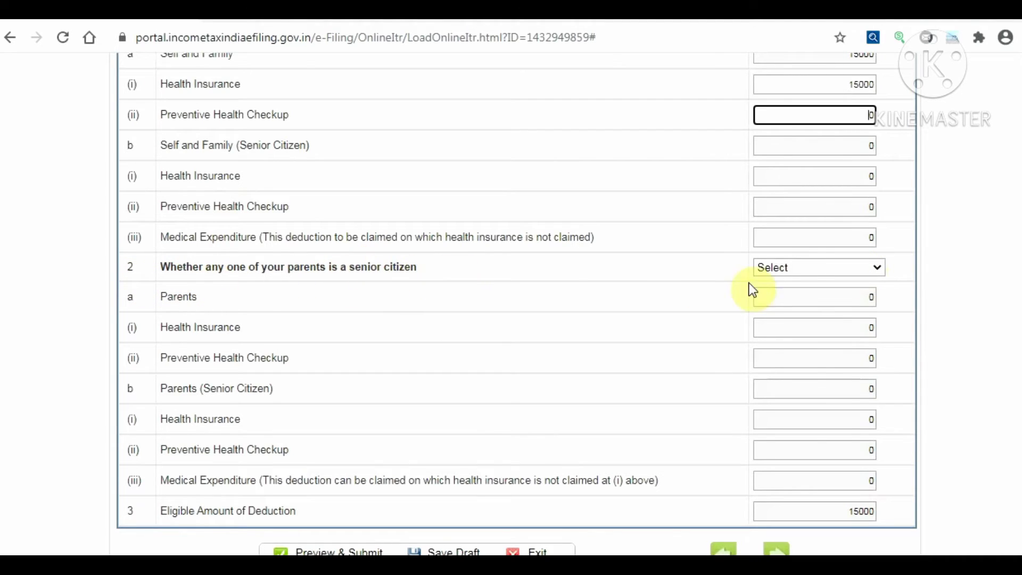
# Try the parents and self senior-citizen answers, then leave both questions at Select
pyautogui.click(847, 269)
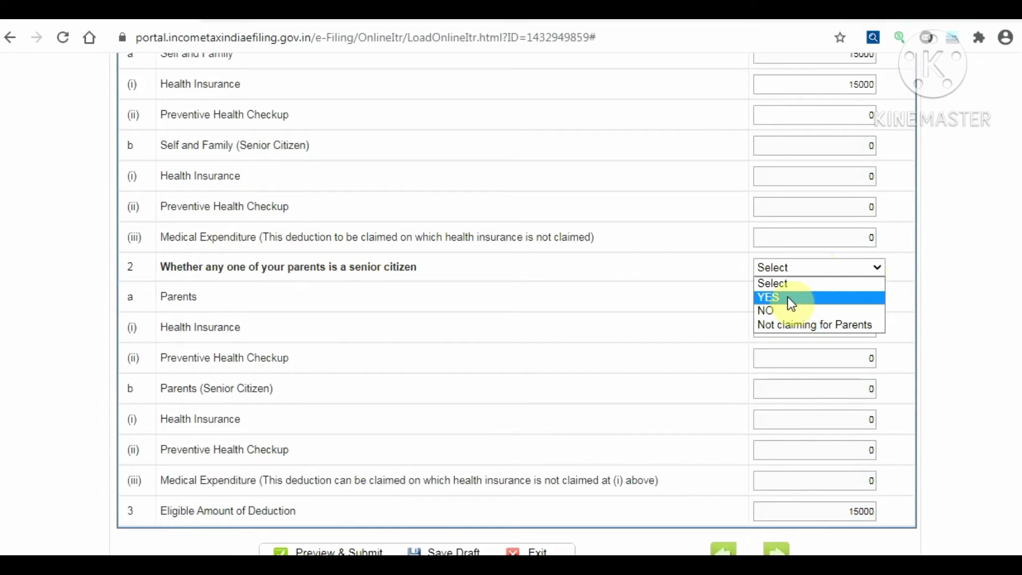
pyautogui.click(761, 312)
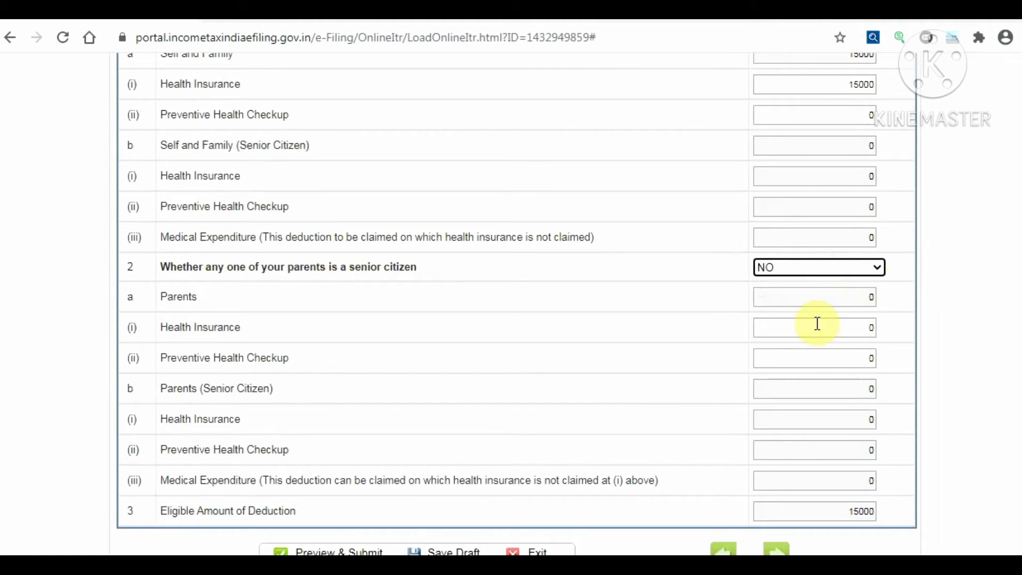
pyautogui.click(787, 269)
pyautogui.click(782, 296)
pyautogui.click(807, 266)
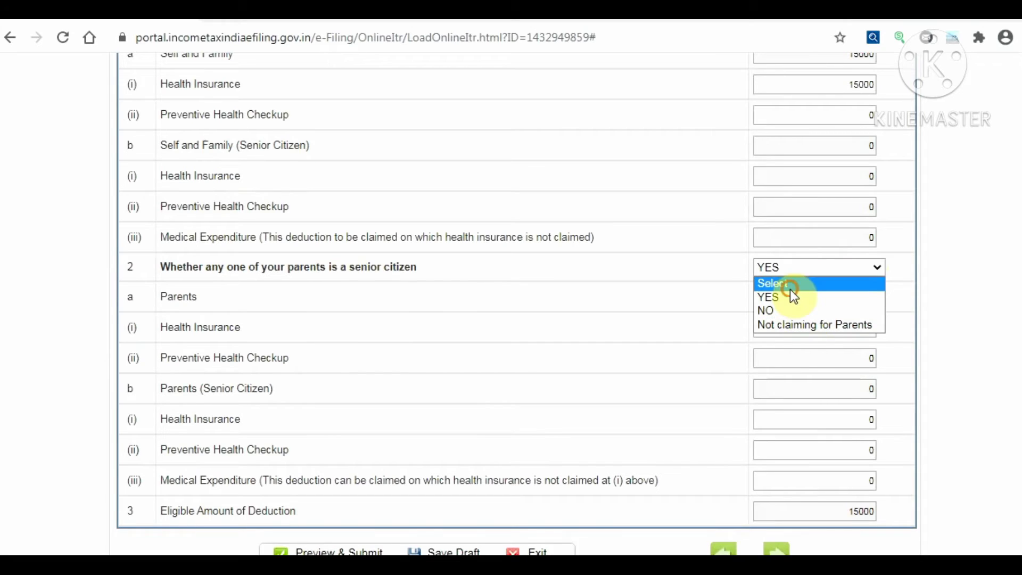
pyautogui.click(790, 288)
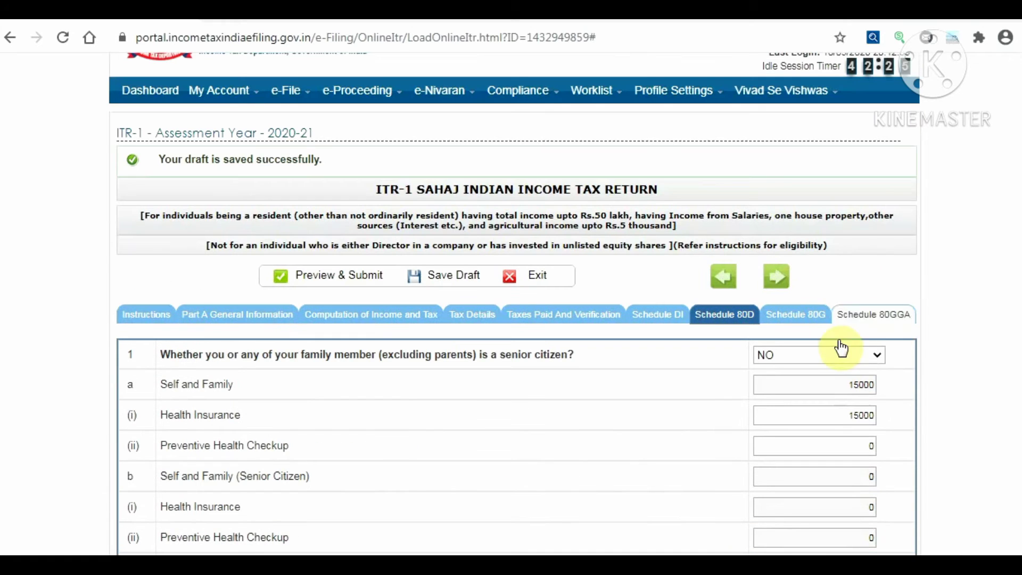
pyautogui.click(848, 357)
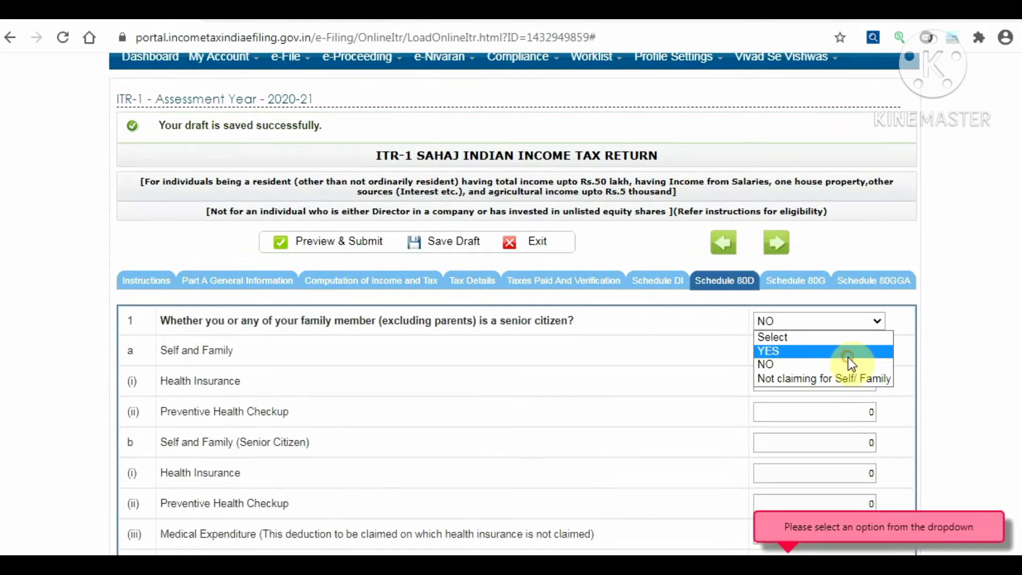
pyautogui.click(784, 339)
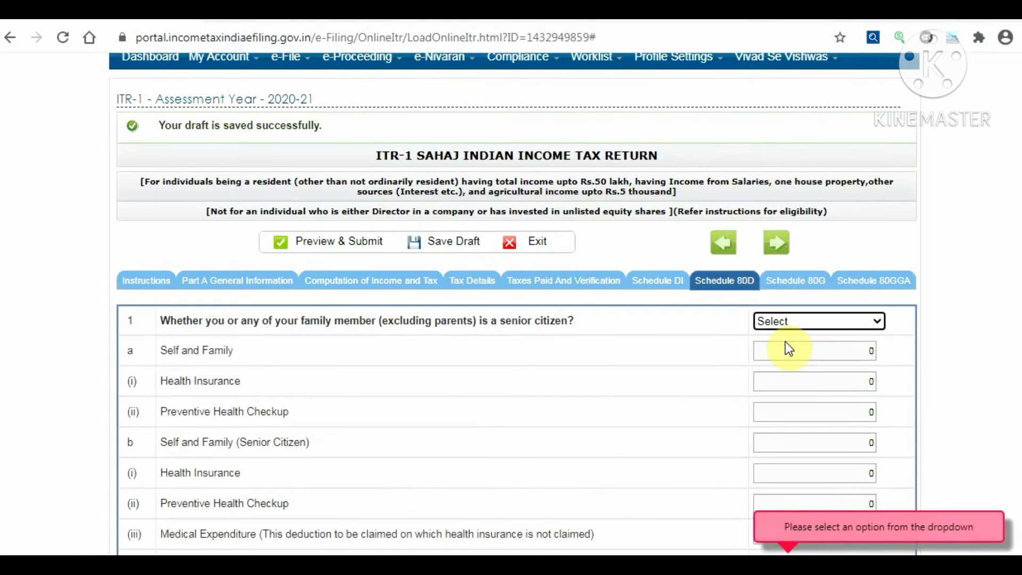
# Save the return as a draft and confirm the 'Your draft is saved successfully' message
pyautogui.scroll(-3, 658, 381)
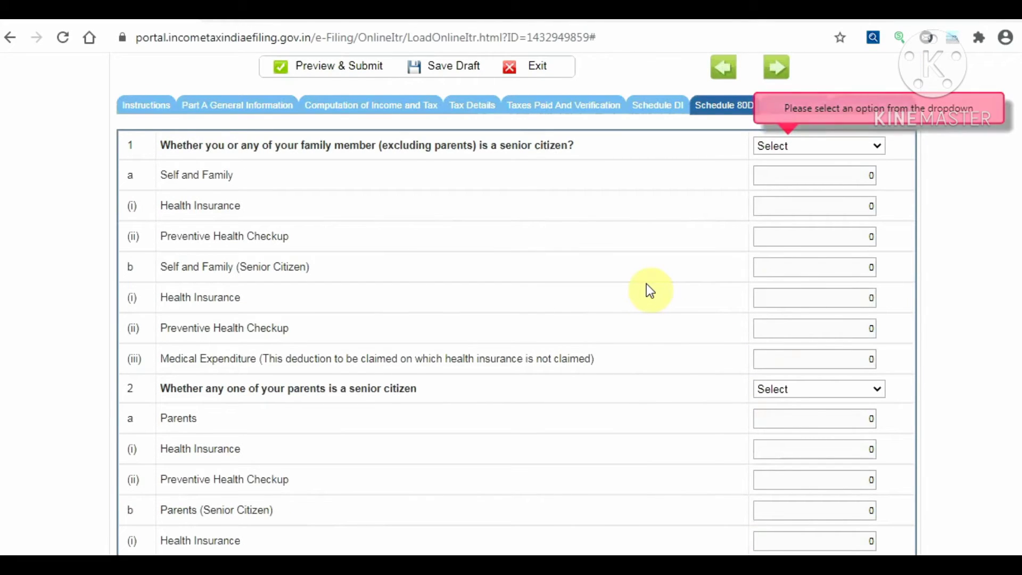
pyautogui.scroll(-4, 646, 284)
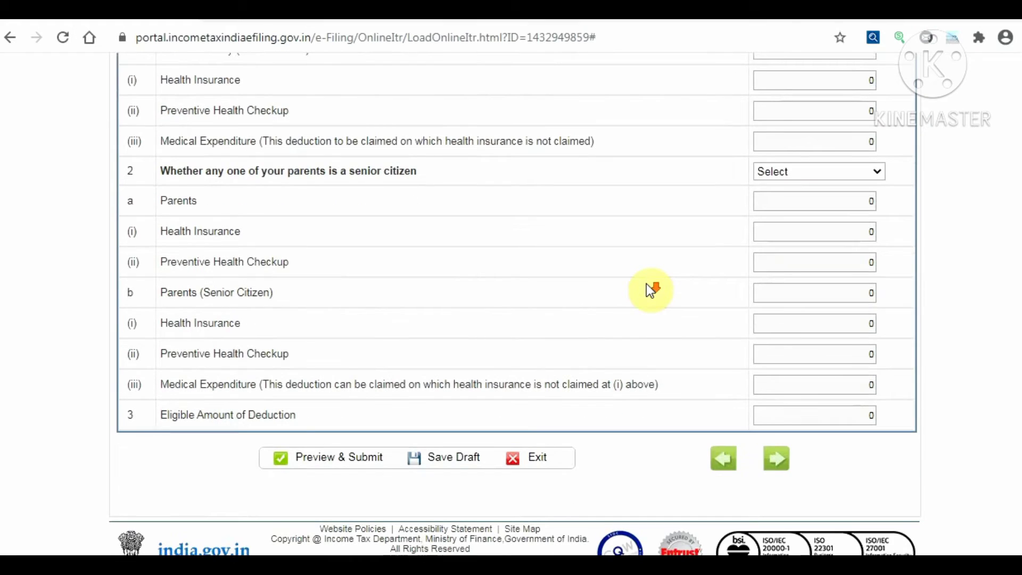
pyautogui.click(461, 457)
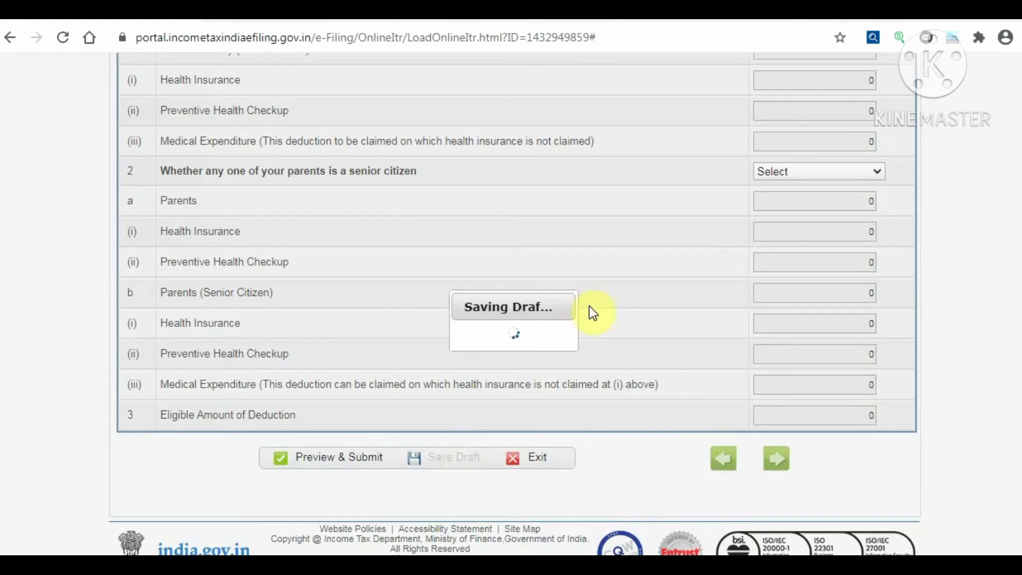
pyautogui.scroll(5, 582, 309)
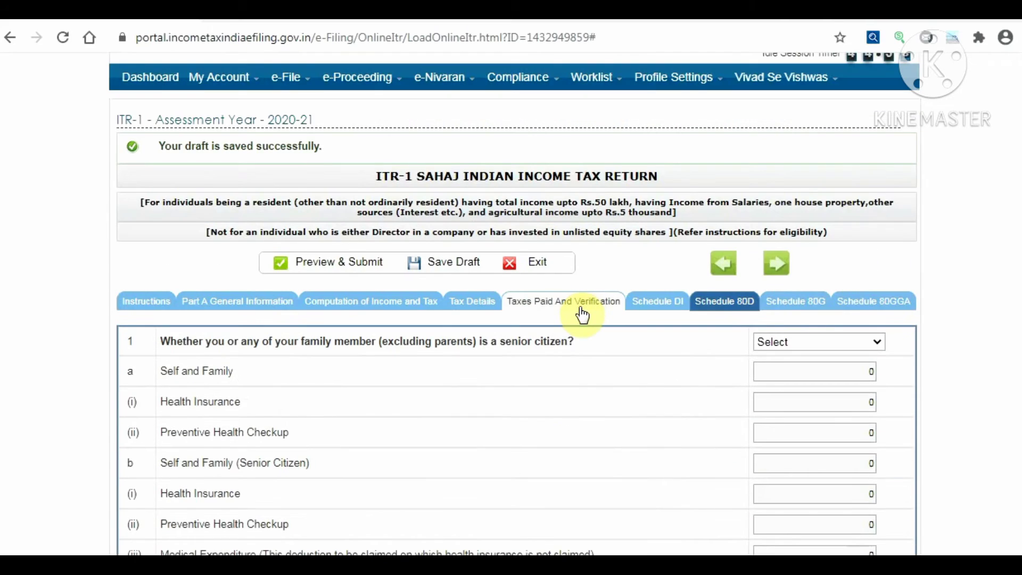
pyautogui.scroll(-8, 580, 319)
pyautogui.scroll(5, 573, 346)
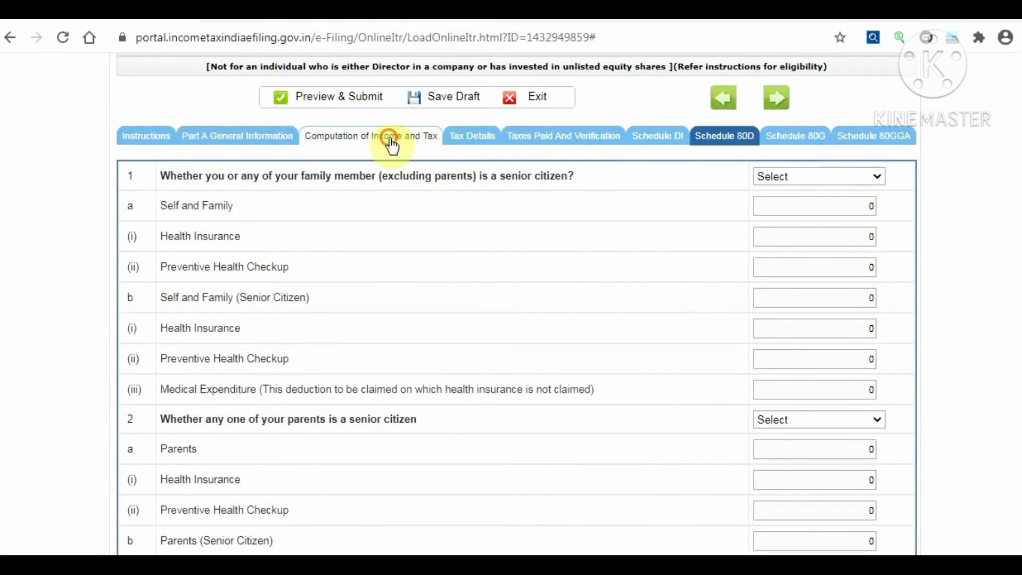
# Bring up the Computation of Income and Tax form at the Part C deductions table
pyautogui.click(391, 138)
pyautogui.scroll(-3, 529, 392)
pyautogui.scroll(-15, 484, 395)
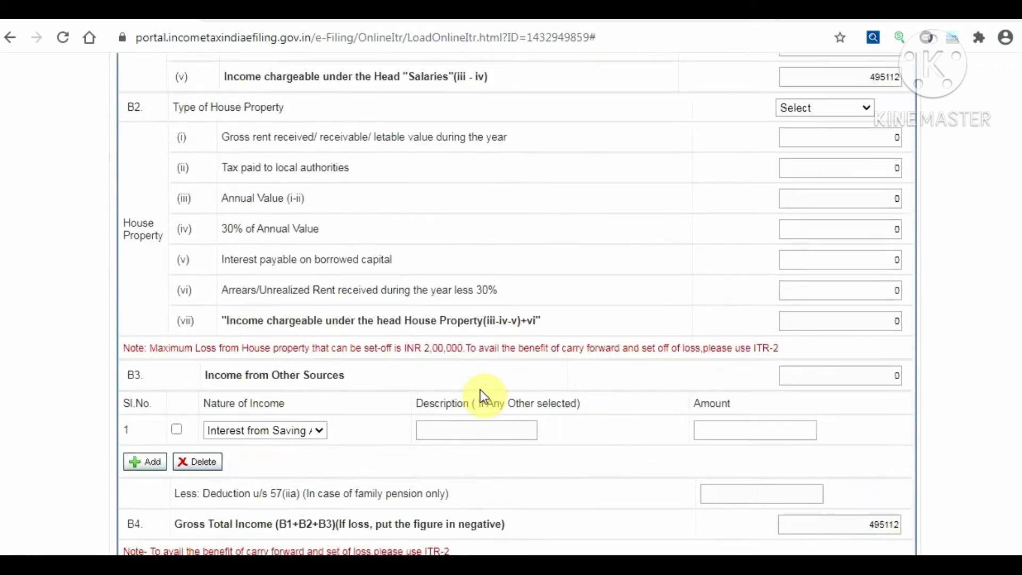
pyautogui.scroll(-7, 483, 395)
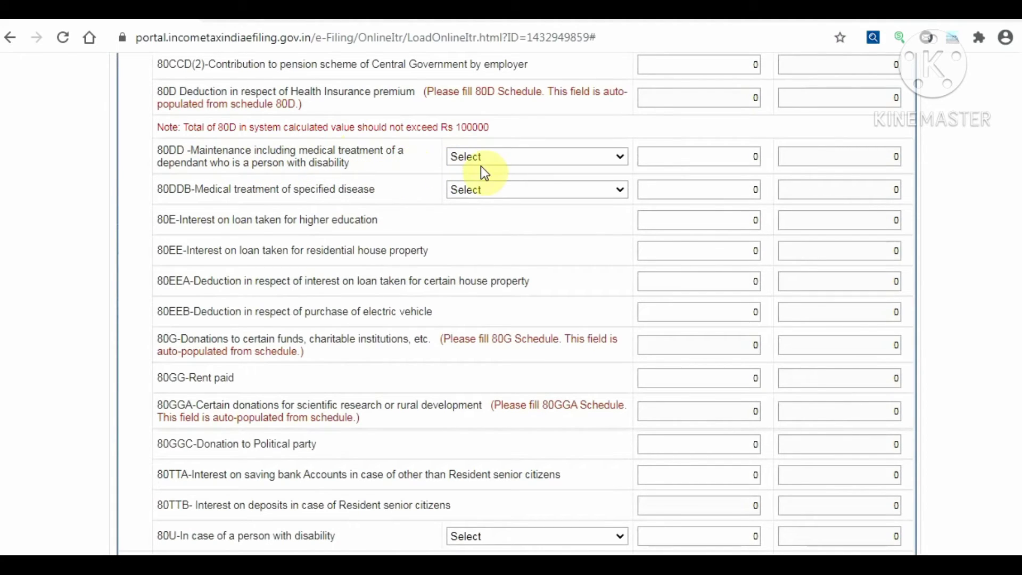
# Try the 80DD disability and 80DDB disease options, leaving both at Select
pyautogui.click(541, 156)
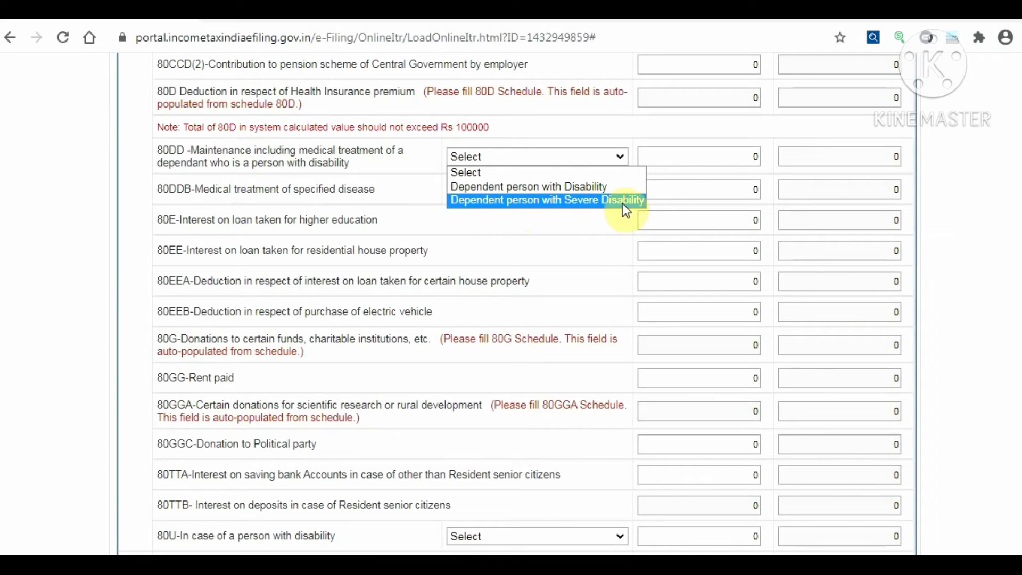
pyautogui.click(588, 188)
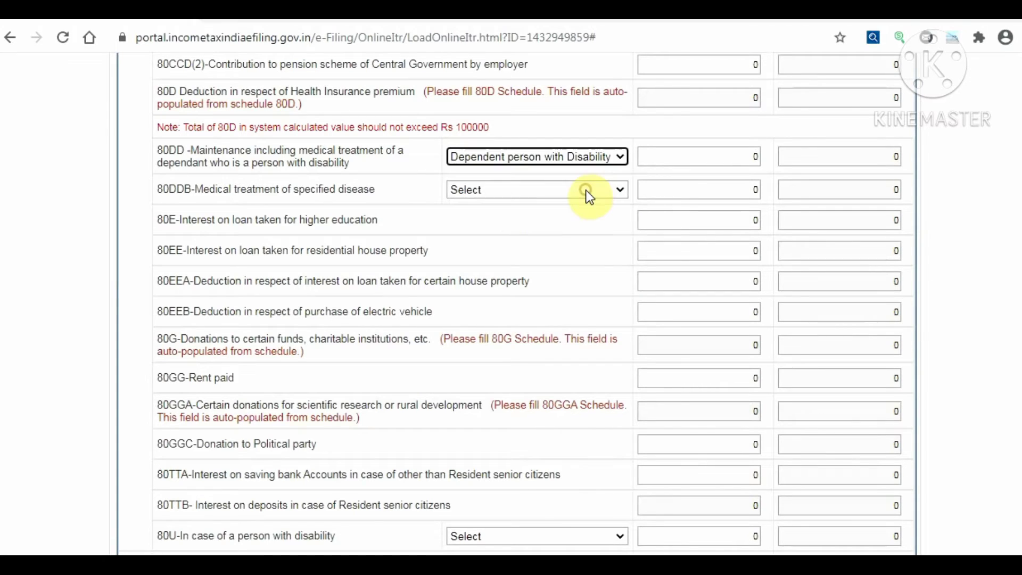
pyautogui.click(544, 156)
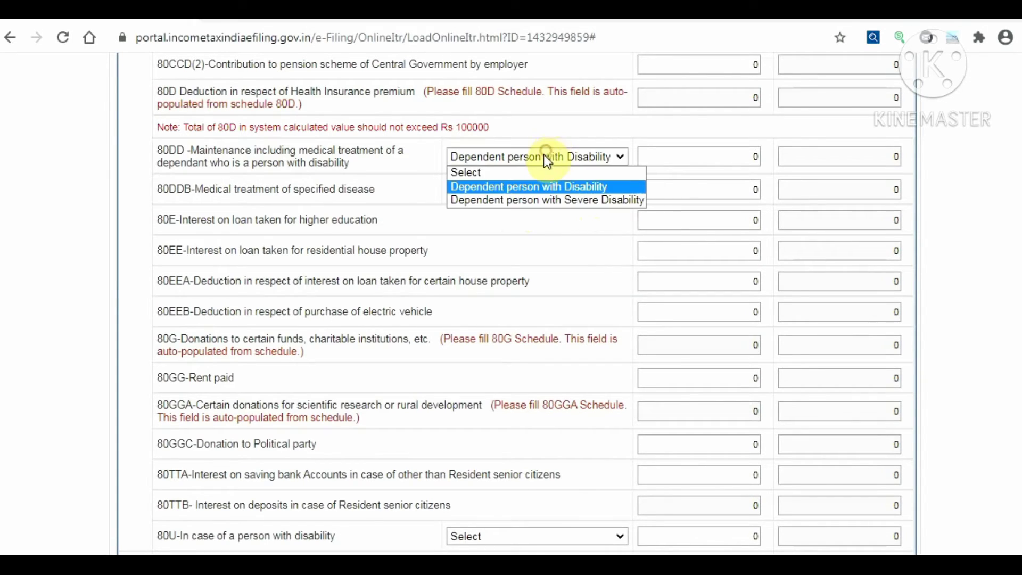
pyautogui.click(535, 177)
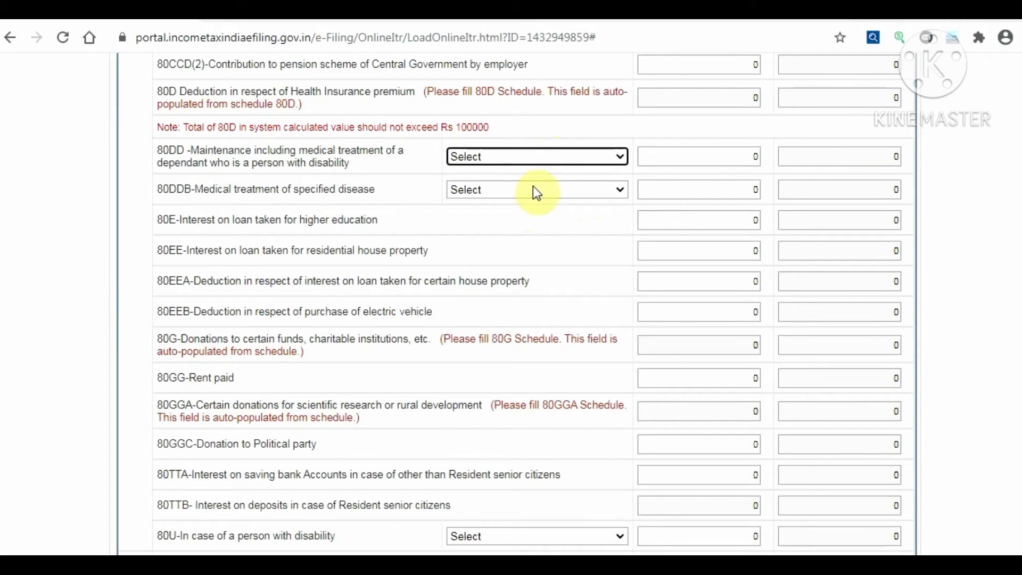
pyautogui.click(532, 189)
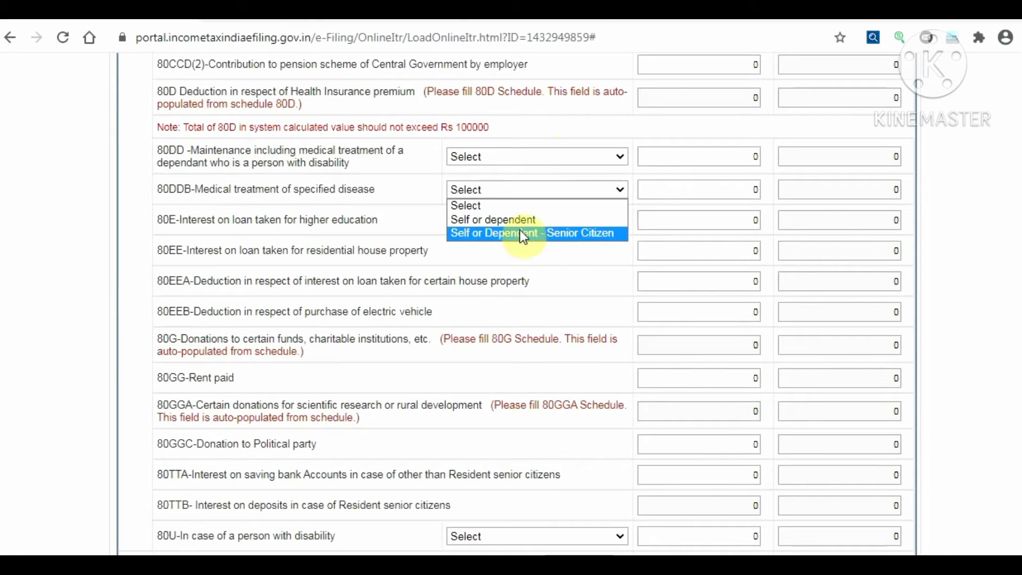
pyautogui.click(473, 208)
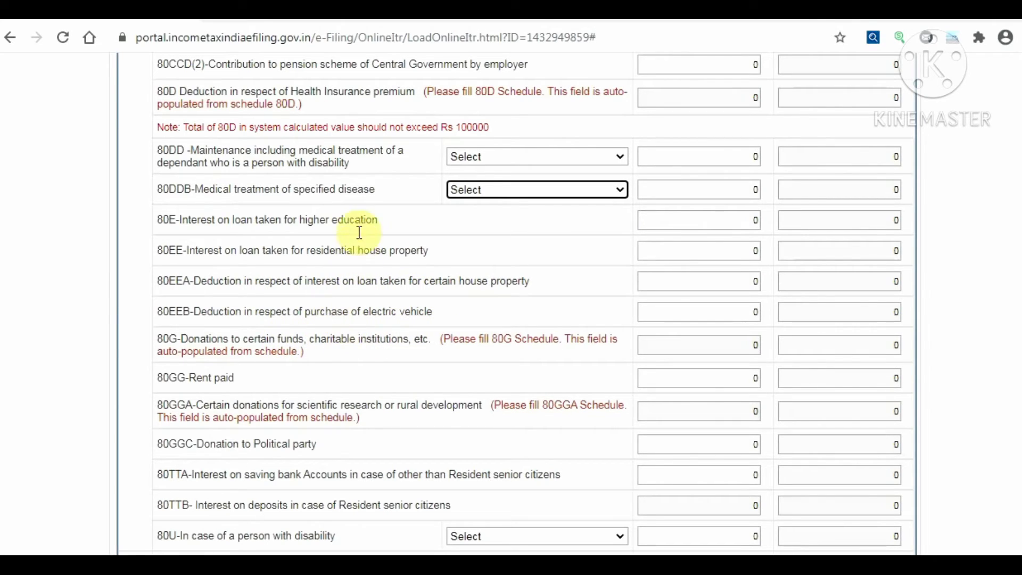
pyautogui.click(171, 226)
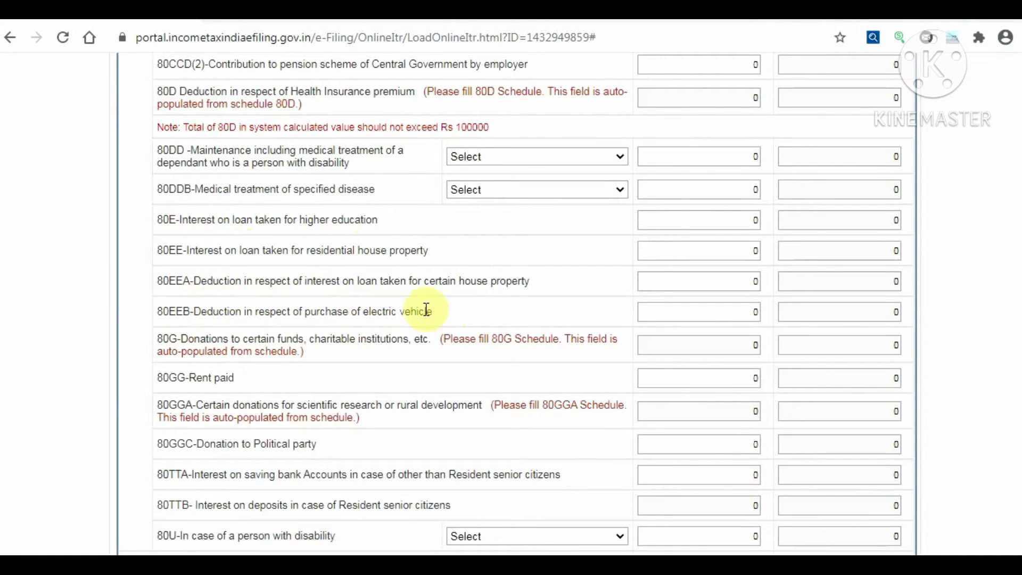
pyautogui.click(718, 274)
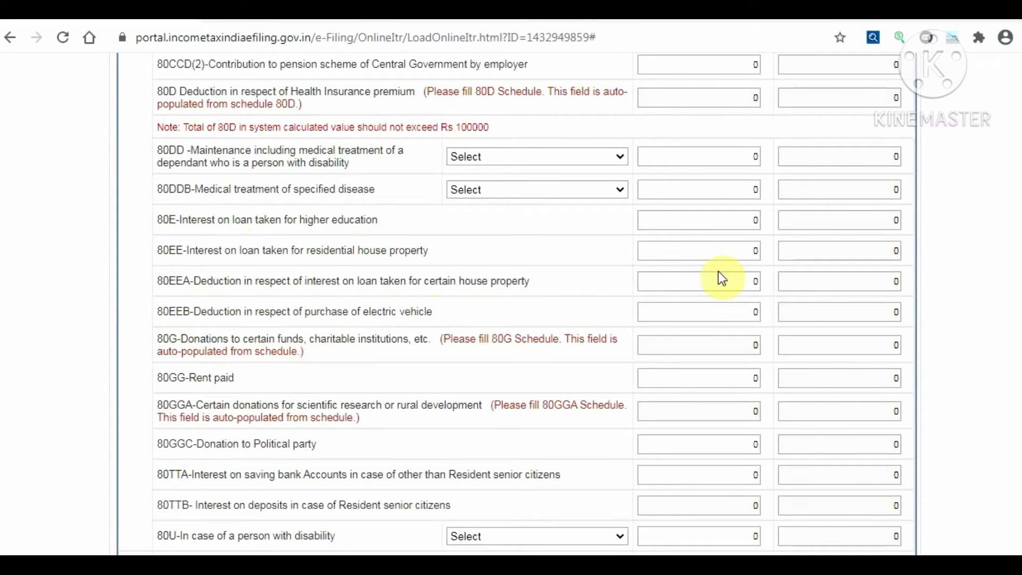
pyautogui.click(719, 275)
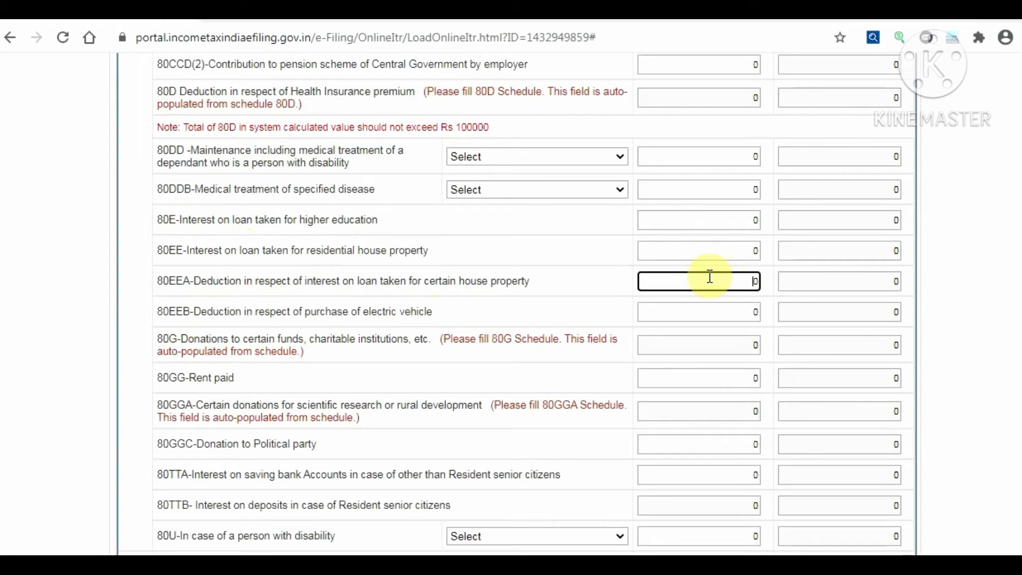
pyautogui.scroll(-2, 703, 290)
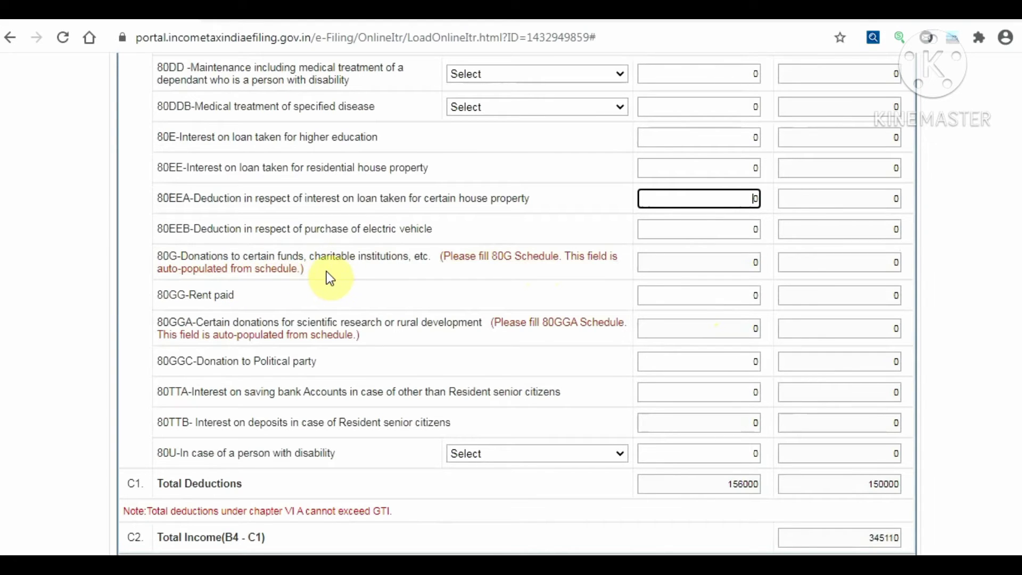
pyautogui.scroll(8, 593, 393)
pyautogui.scroll(14, 842, 346)
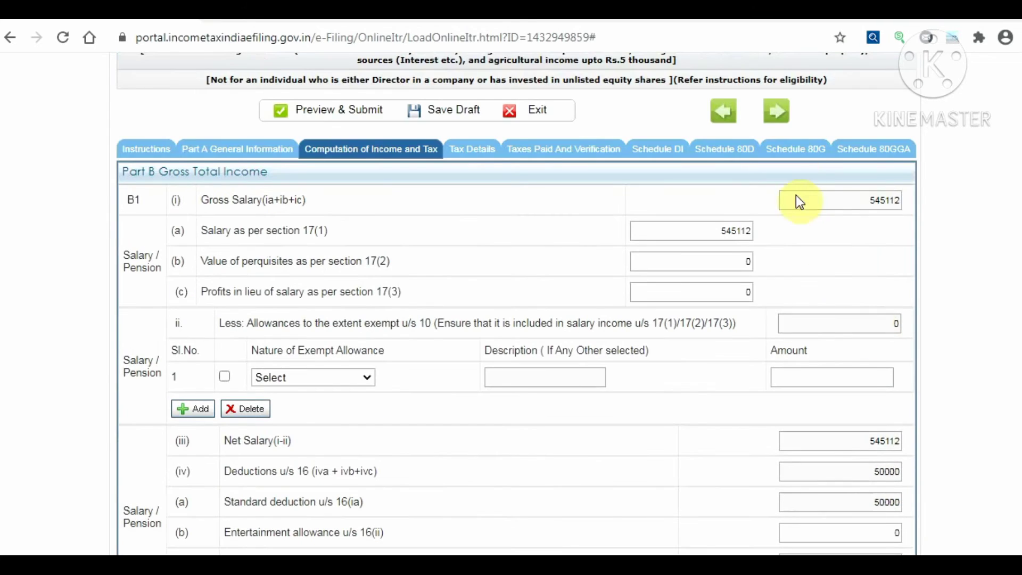
# Open Schedule 80G, try the donee pin code and PAN fields, and dismiss the alert
pyautogui.click(804, 153)
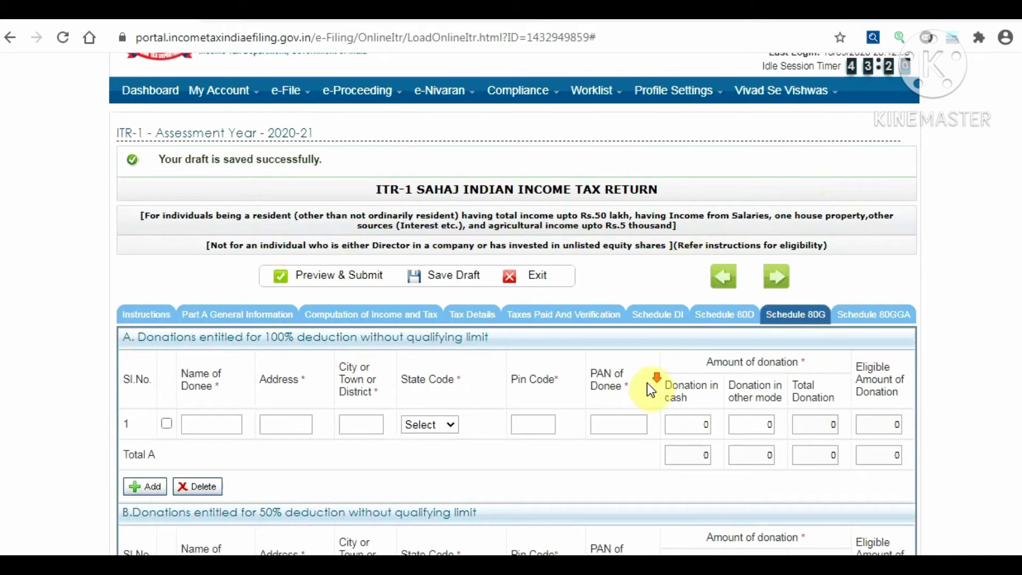
pyautogui.scroll(-3, 647, 382)
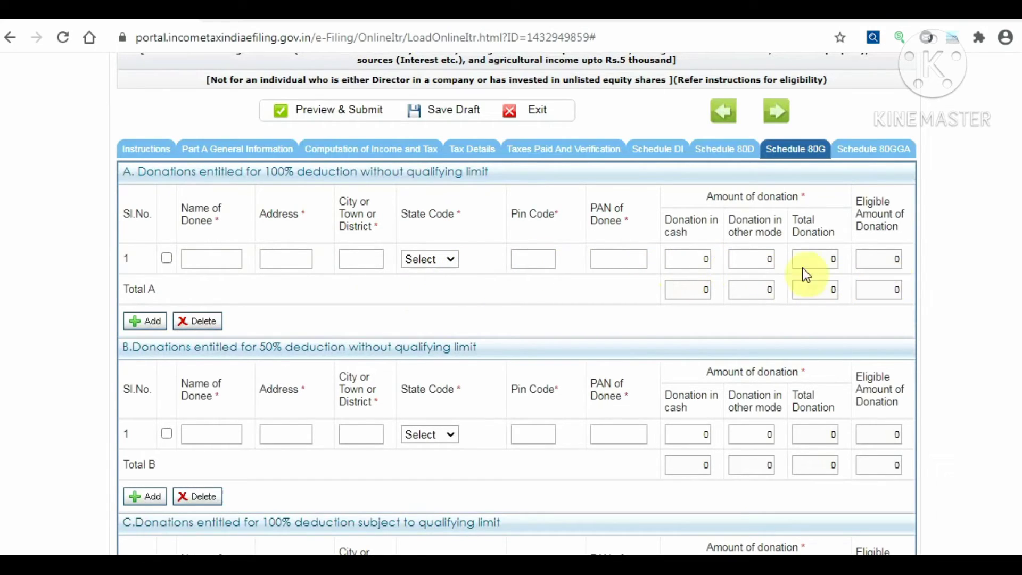
pyautogui.click(546, 259)
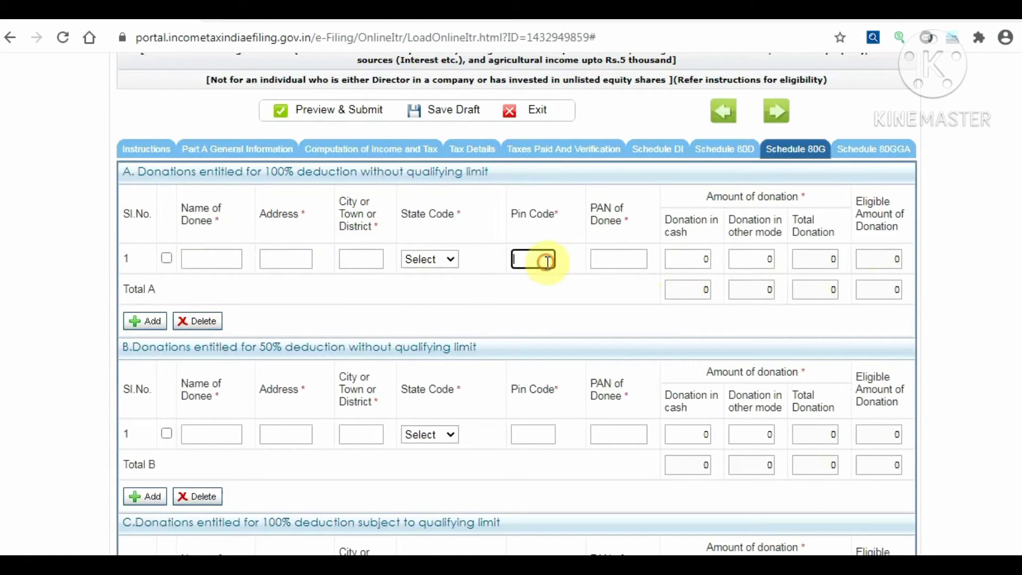
pyautogui.click(641, 259)
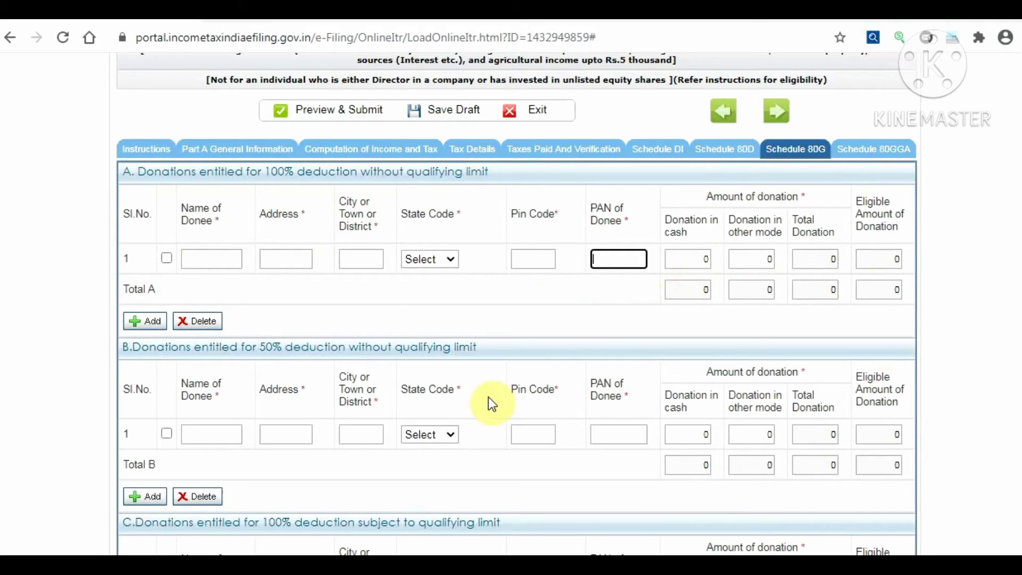
pyautogui.click(668, 166)
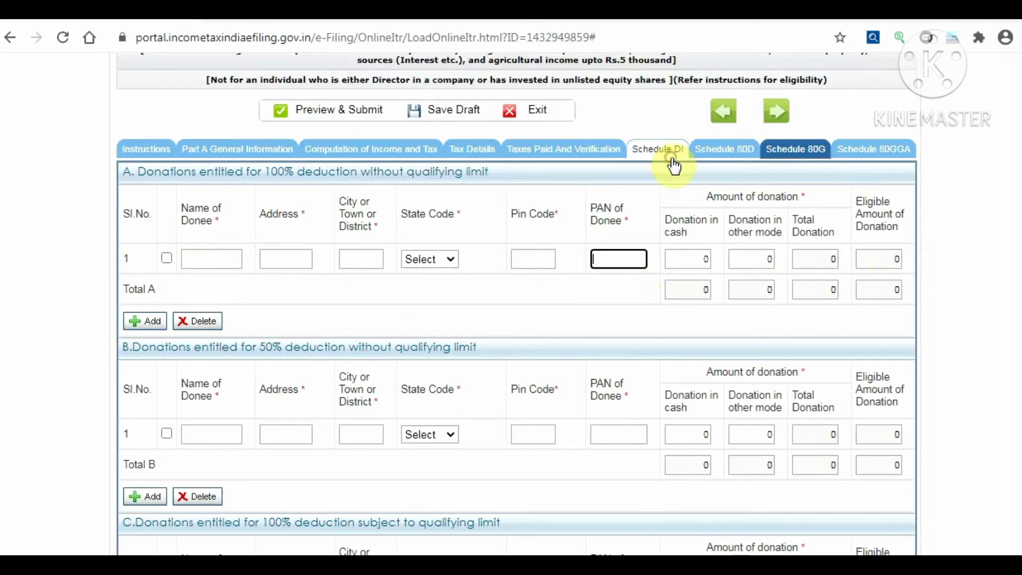
# Save the draft again and review donation sections A–E, all reading 0
pyautogui.click(477, 116)
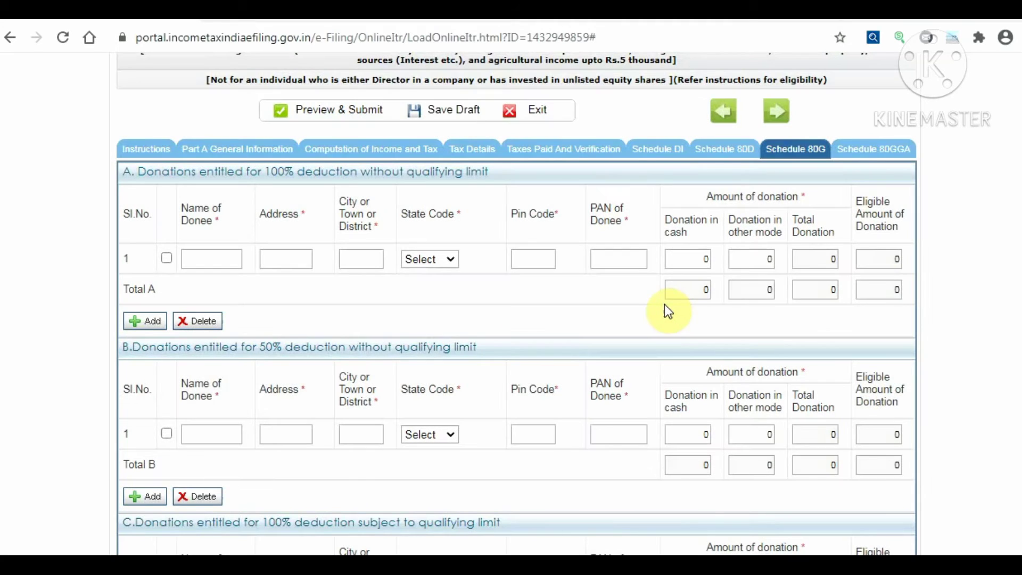
pyautogui.scroll(-5, 671, 305)
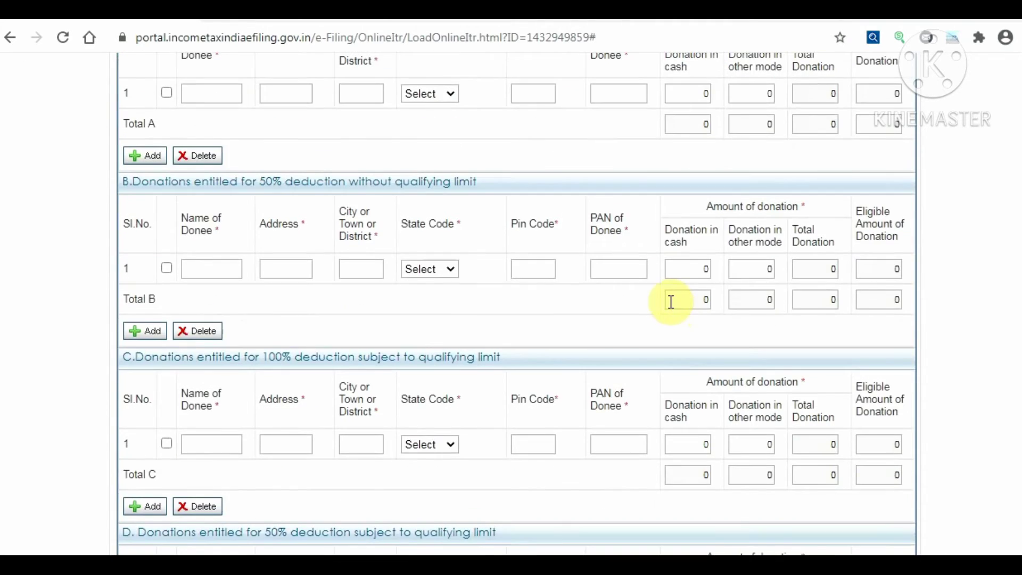
pyautogui.scroll(-3, 671, 301)
pyautogui.scroll(5, 669, 301)
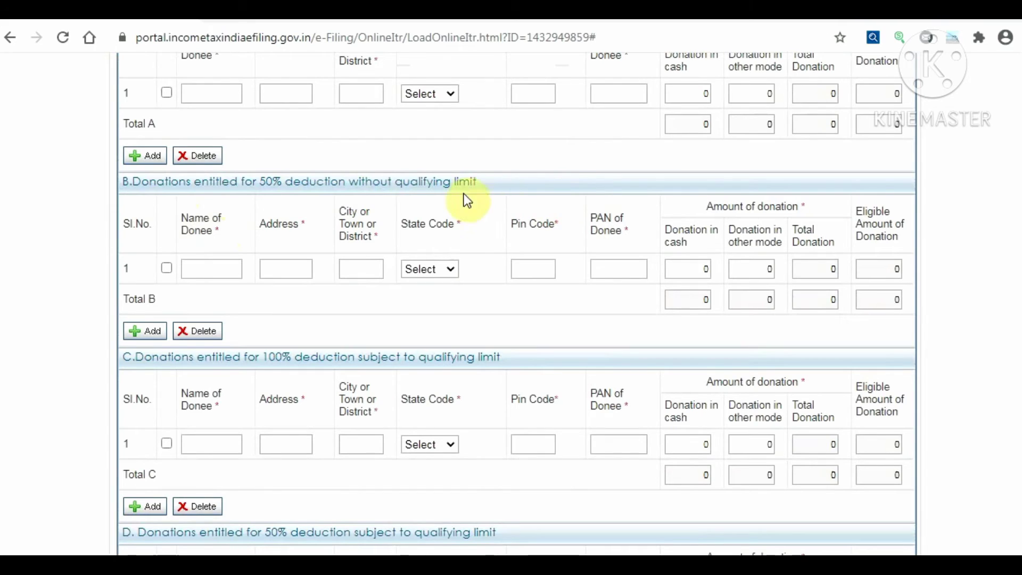
pyautogui.scroll(5, 438, 191)
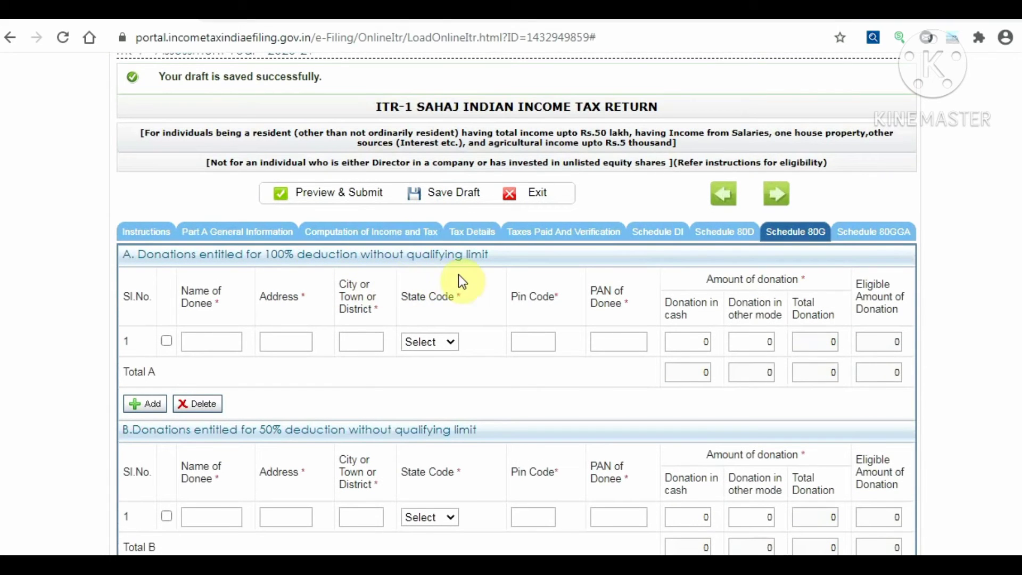
pyautogui.scroll(-6, 462, 282)
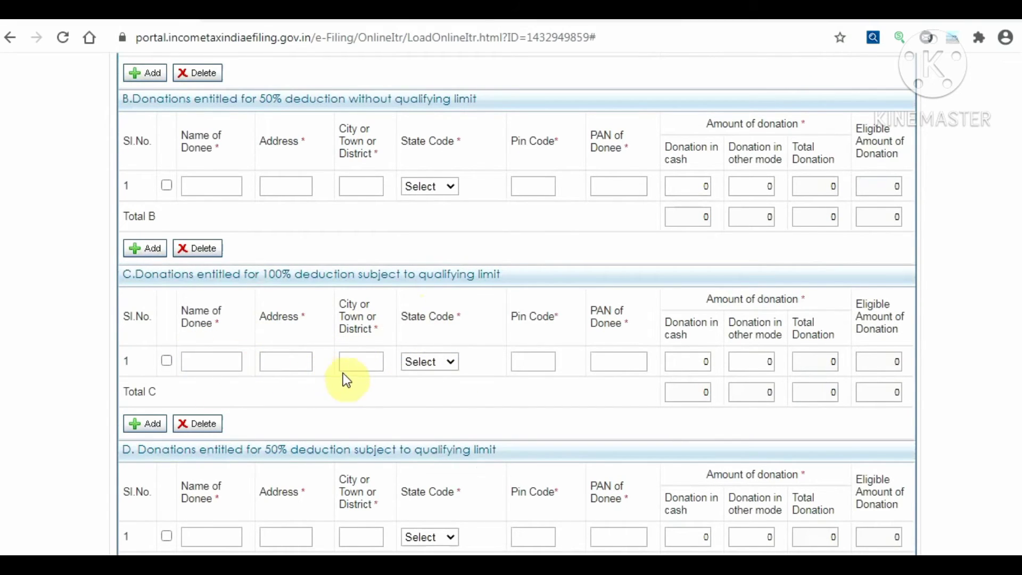
pyautogui.scroll(-3, 362, 372)
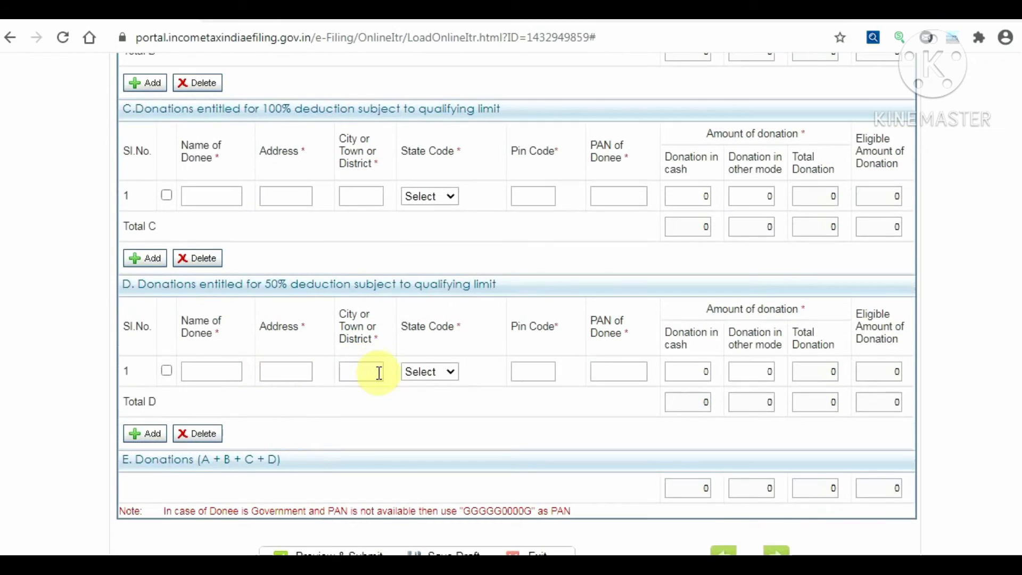
pyautogui.scroll(-2, 388, 377)
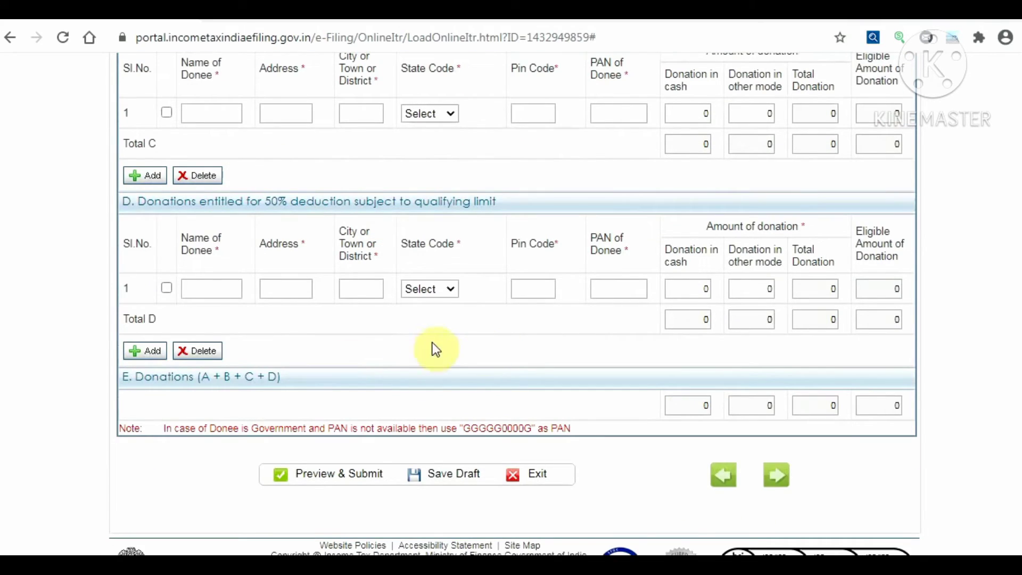
pyautogui.scroll(12, 432, 337)
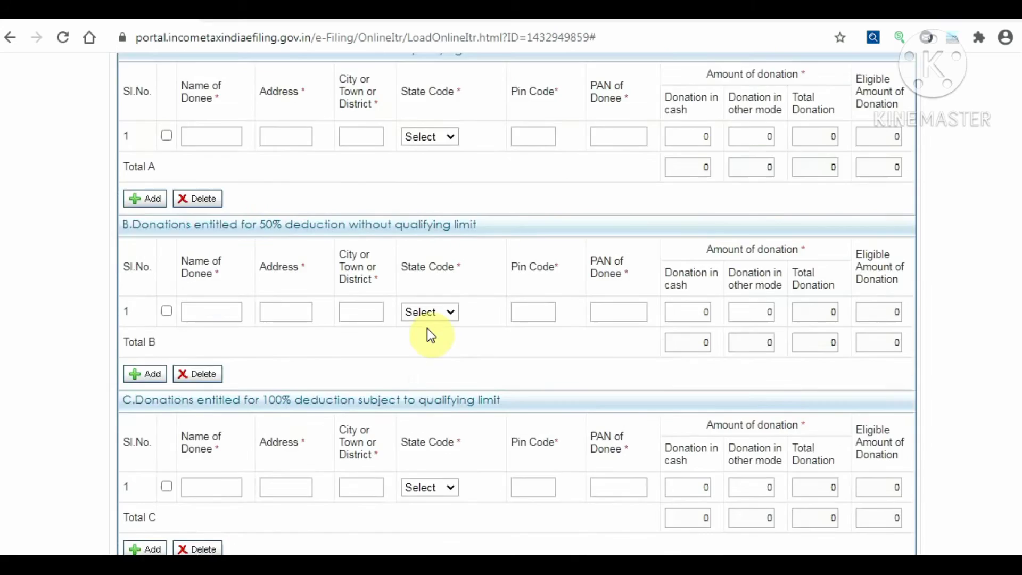
# Review Part B and Part C: gross total income 495112 and 80C deduction 150000
pyautogui.click(394, 315)
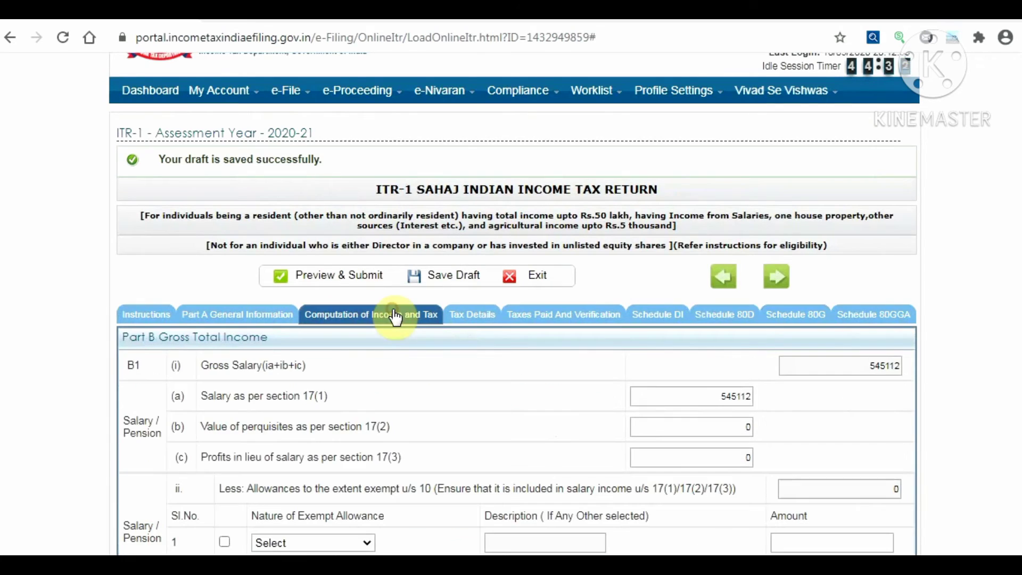
pyautogui.scroll(-1, 411, 399)
pyautogui.scroll(-12, 411, 399)
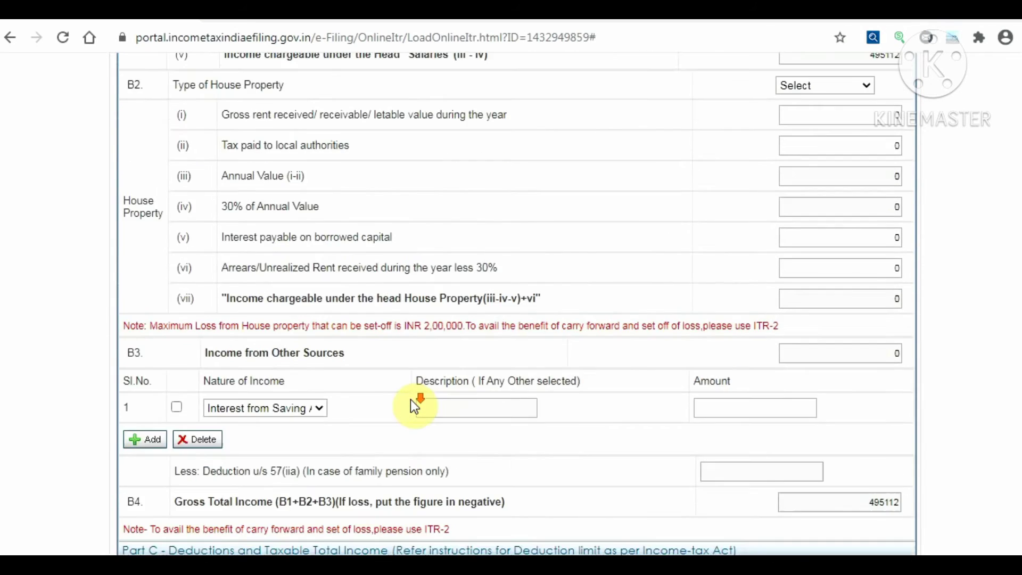
pyautogui.scroll(-1, 411, 401)
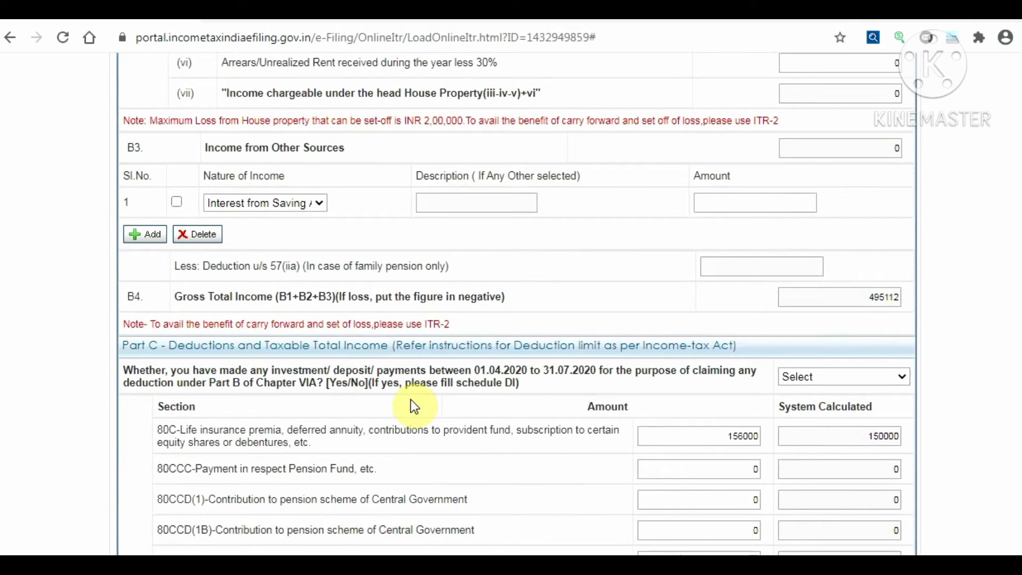
pyautogui.scroll(-8, 411, 400)
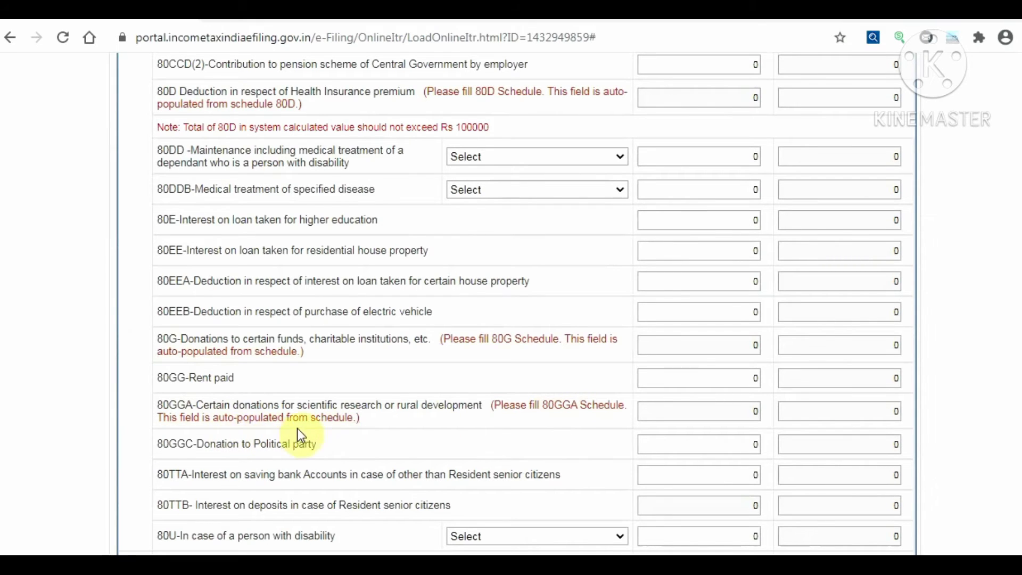
pyautogui.scroll(10, 554, 360)
pyautogui.scroll(10, 554, 360)
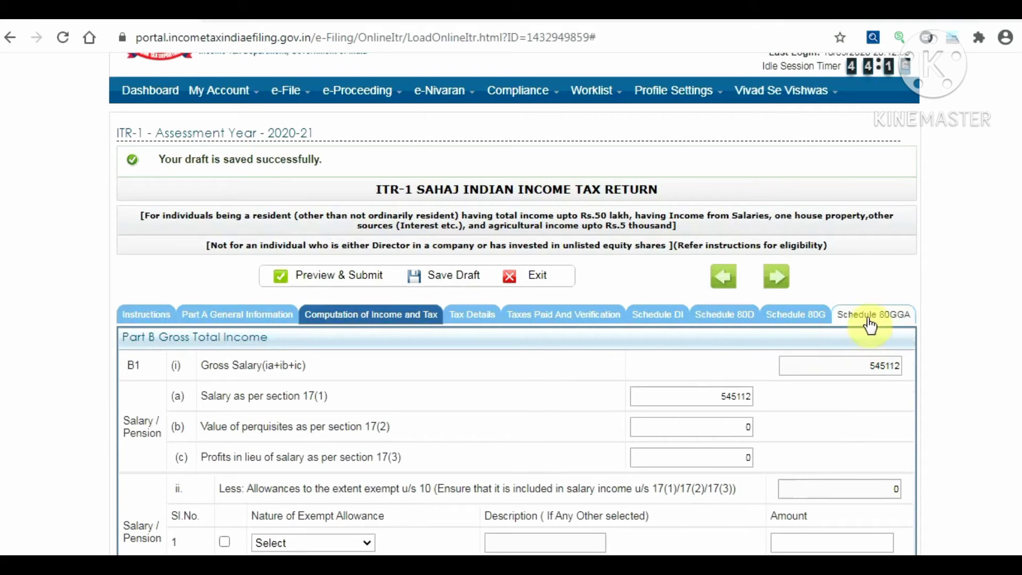
pyautogui.click(868, 319)
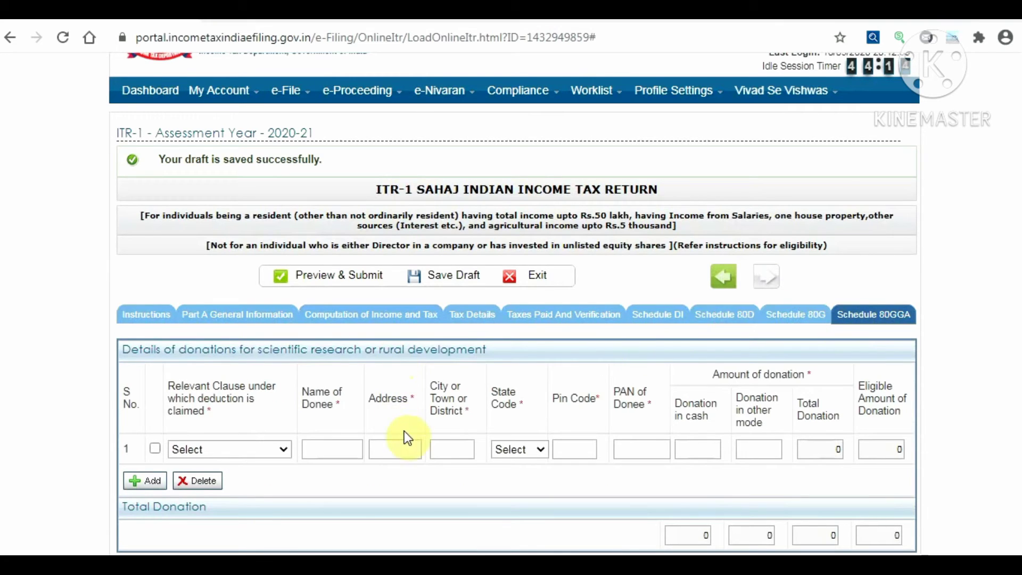
pyautogui.scroll(-2, 415, 428)
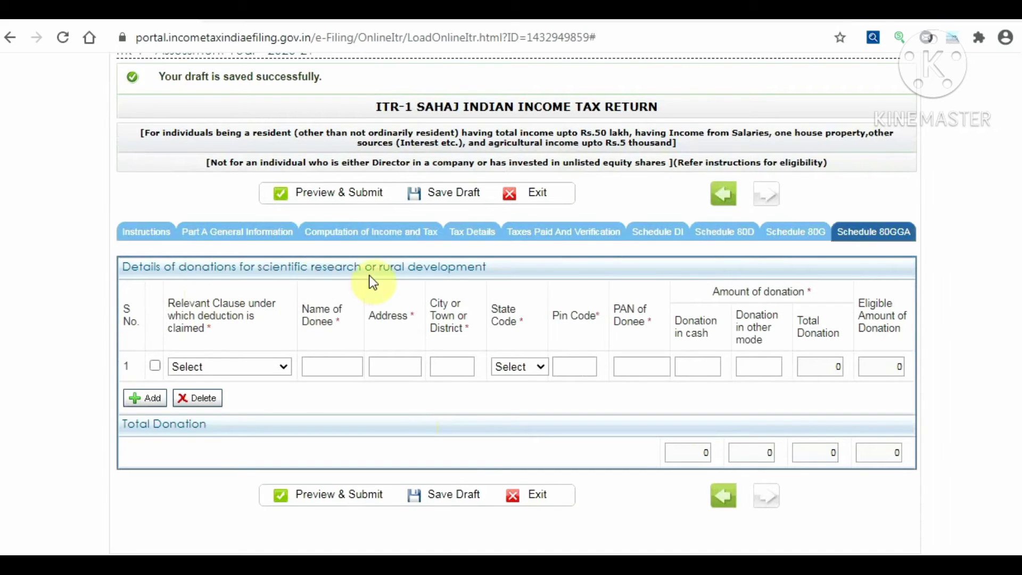
pyautogui.click(343, 233)
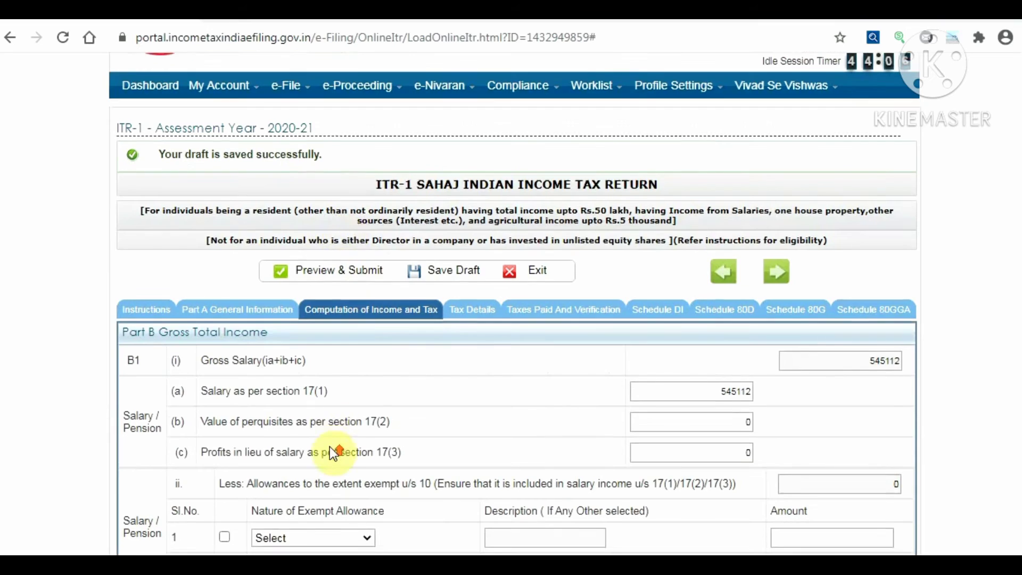
# Focus the 80TTA amount and list exempt income types for the first Exempt income row
pyautogui.scroll(-10, 332, 447)
pyautogui.scroll(-4, 332, 446)
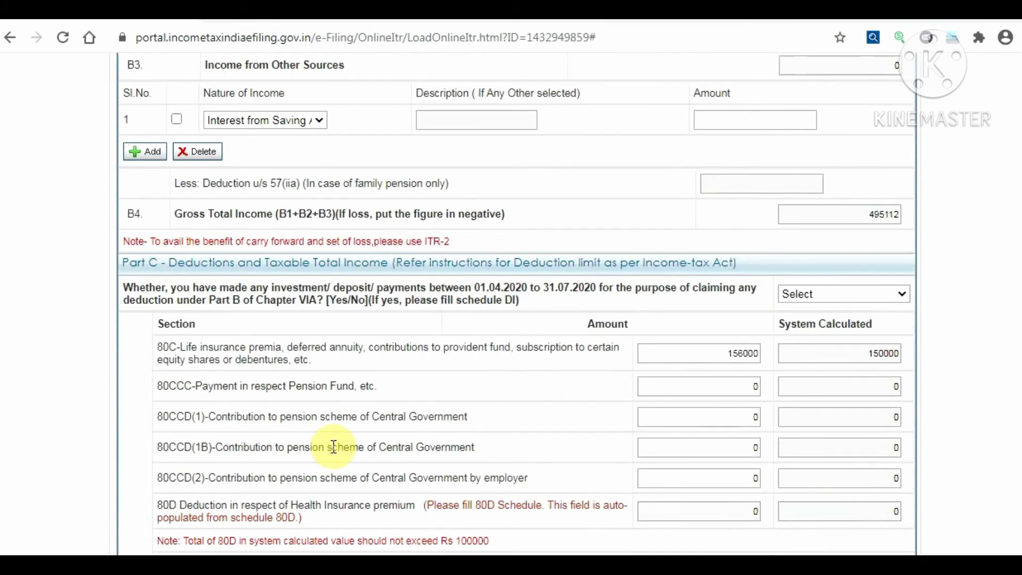
pyautogui.scroll(-13, 334, 446)
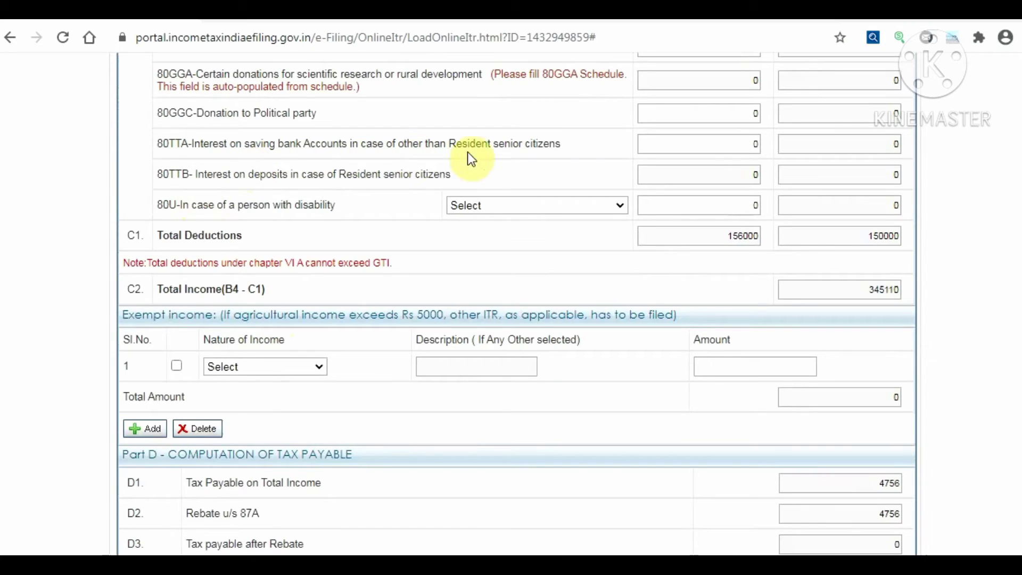
pyautogui.click(683, 146)
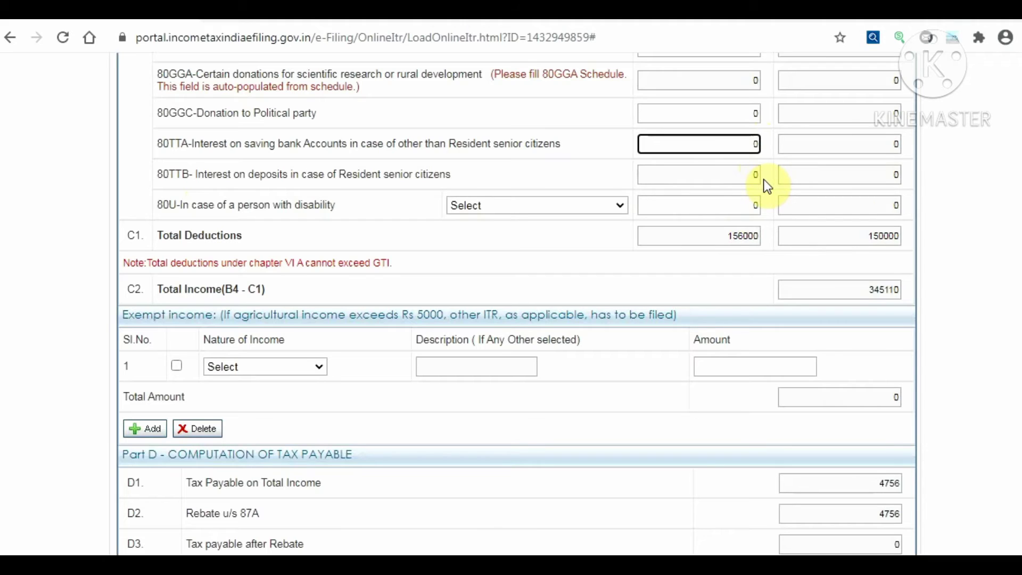
pyautogui.click(318, 367)
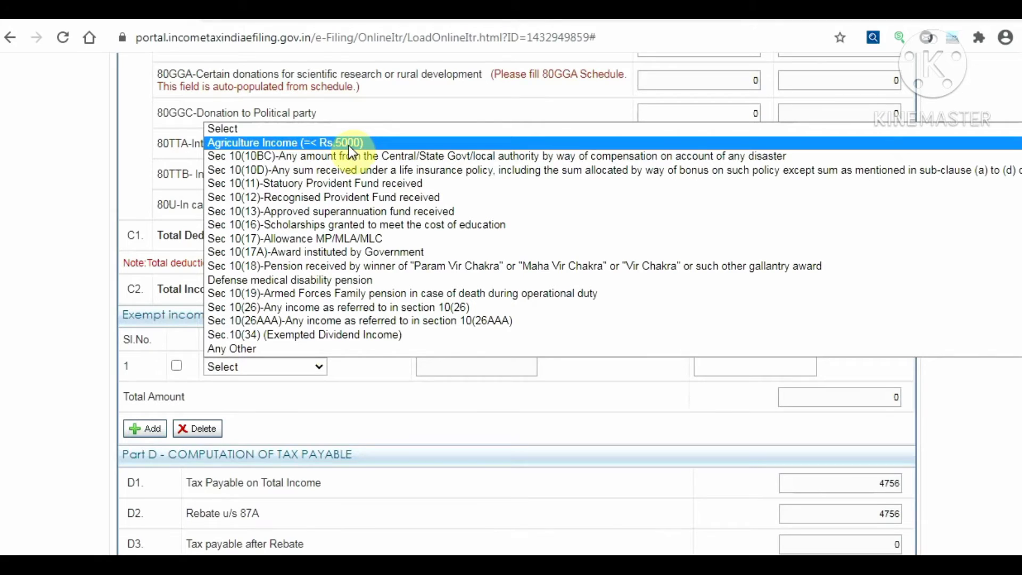
pyautogui.click(442, 458)
pyautogui.scroll(-3, 398, 426)
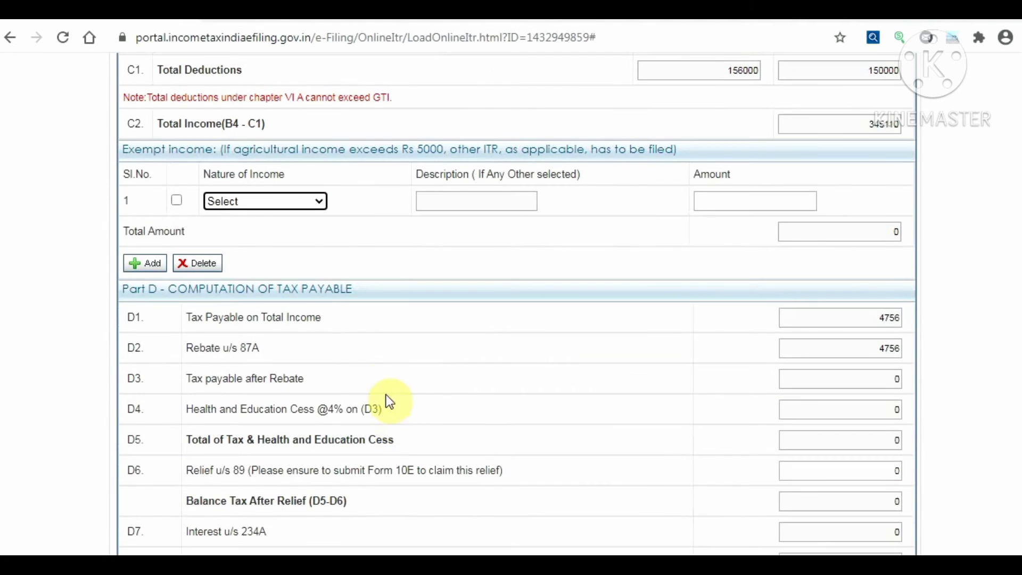
pyautogui.click(308, 202)
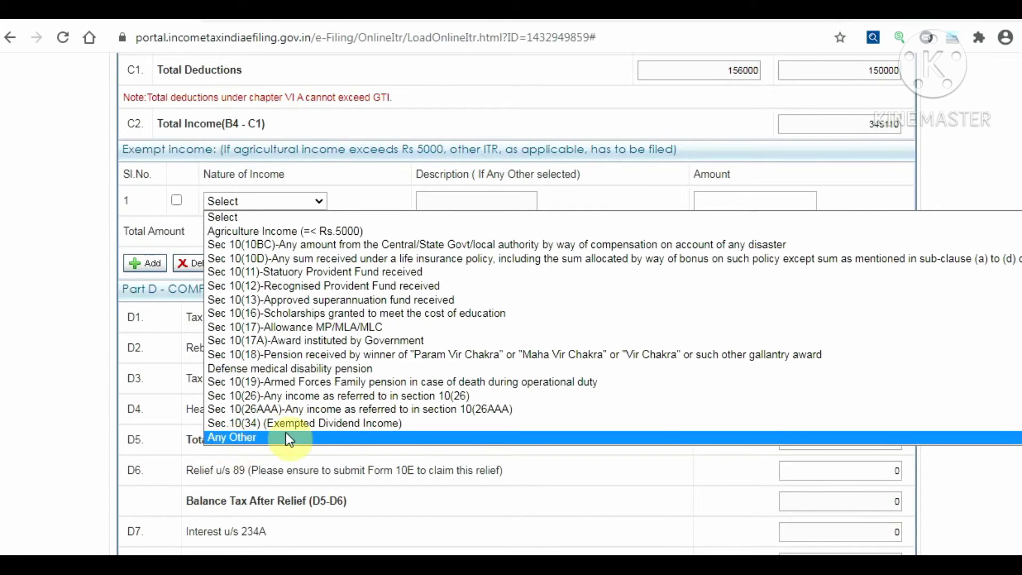
pyautogui.click(225, 438)
pyautogui.click(450, 143)
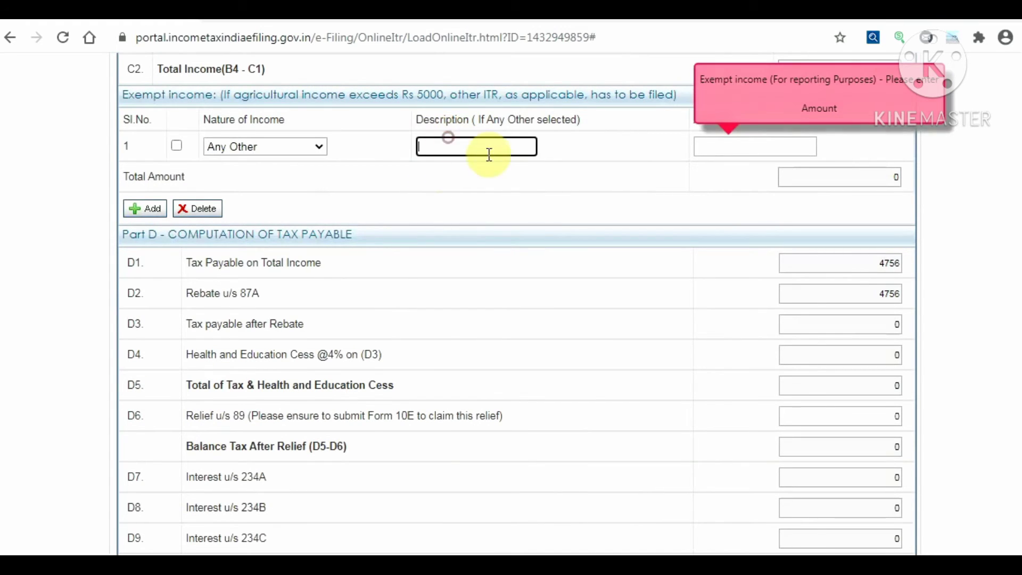
pyautogui.click(297, 151)
pyautogui.scroll(1, 291, 149)
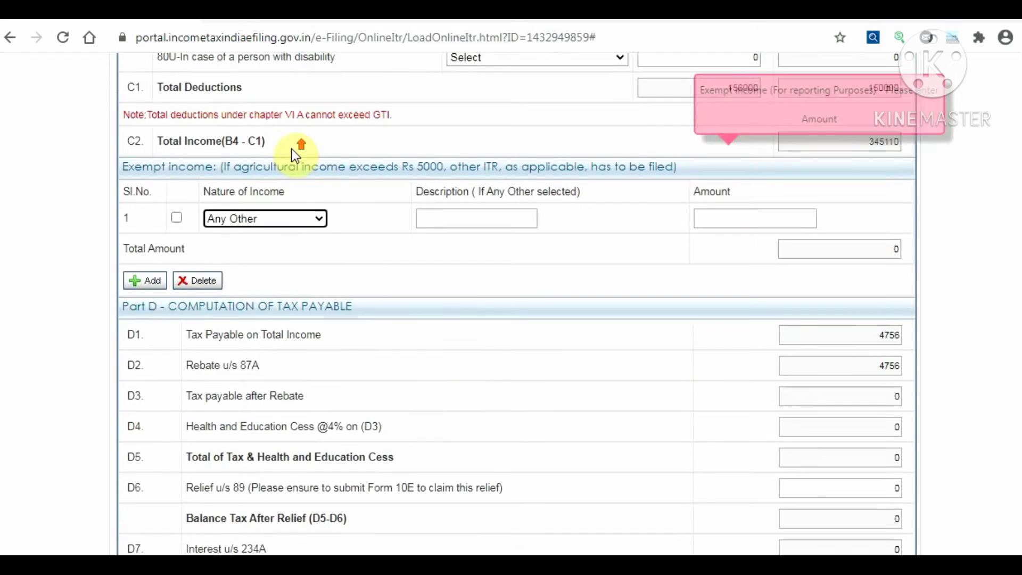
pyautogui.scroll(1, 291, 149)
pyautogui.click(251, 227)
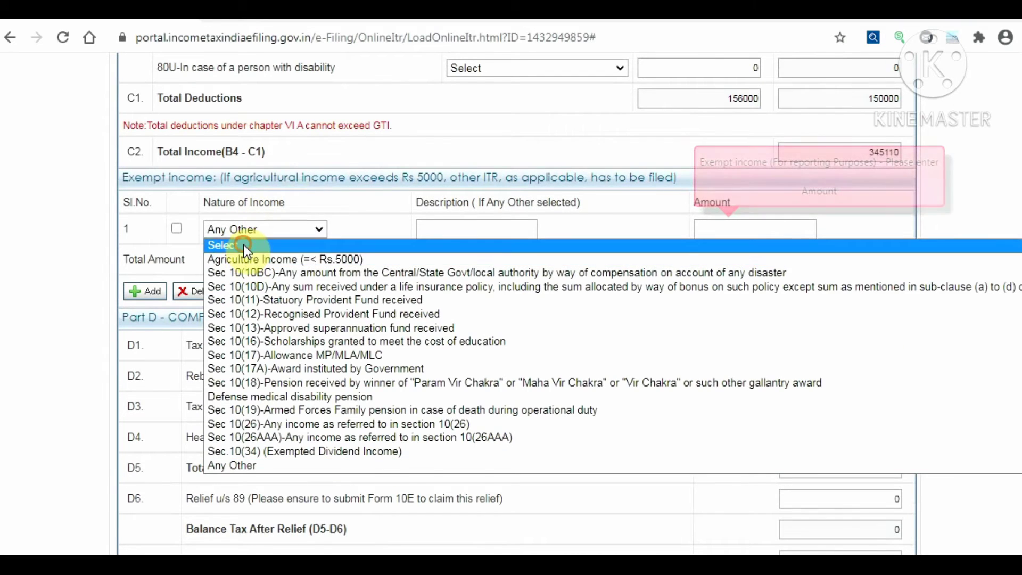
pyautogui.click(244, 245)
pyautogui.click(407, 248)
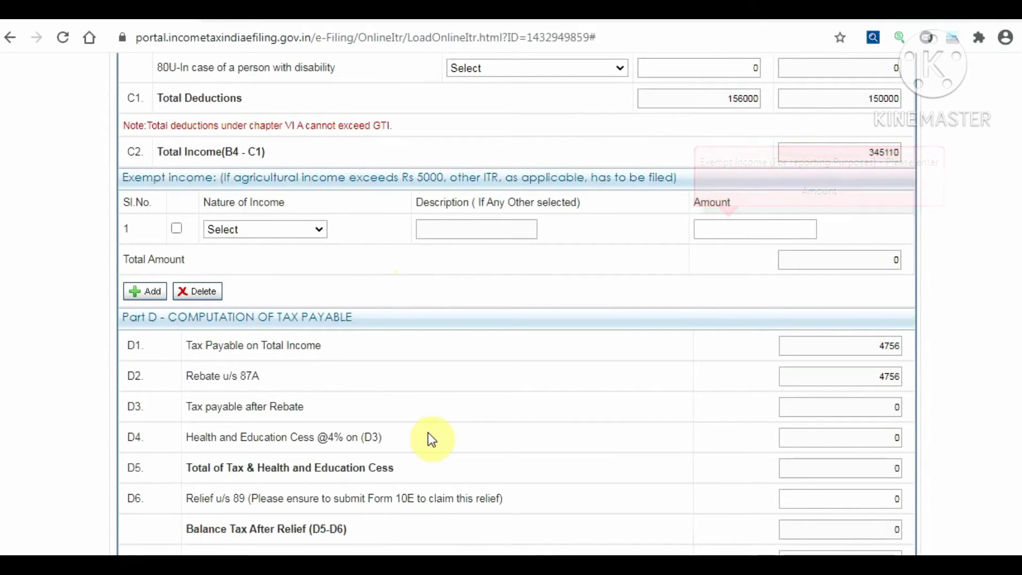
pyautogui.scroll(-5, 433, 440)
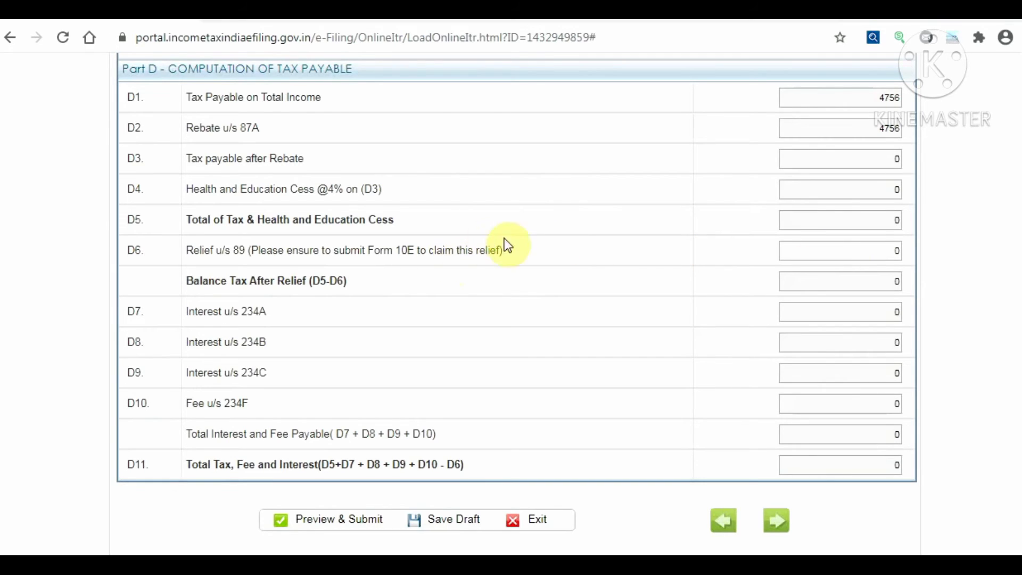
pyautogui.click(830, 255)
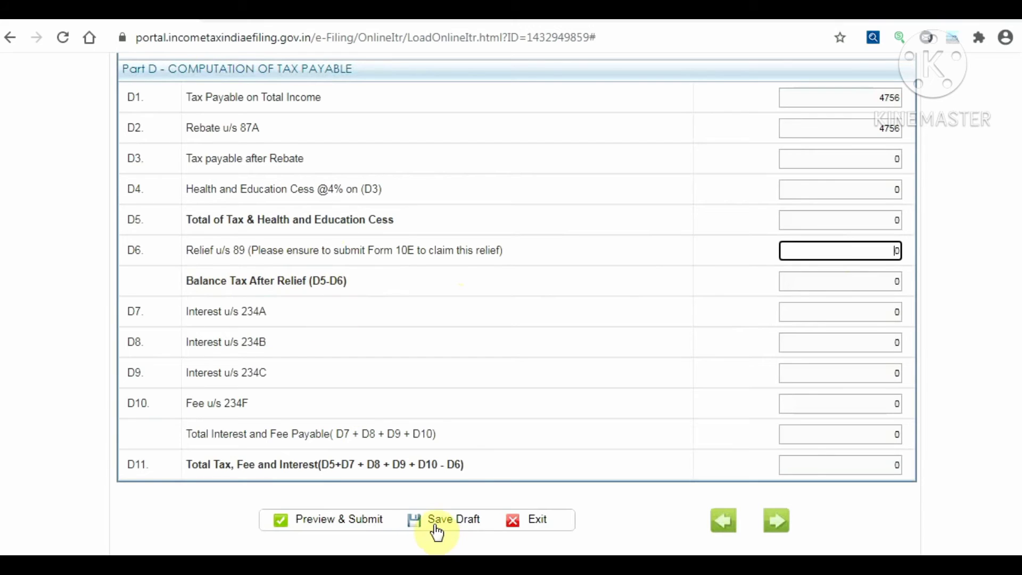
pyautogui.scroll(-2, 448, 528)
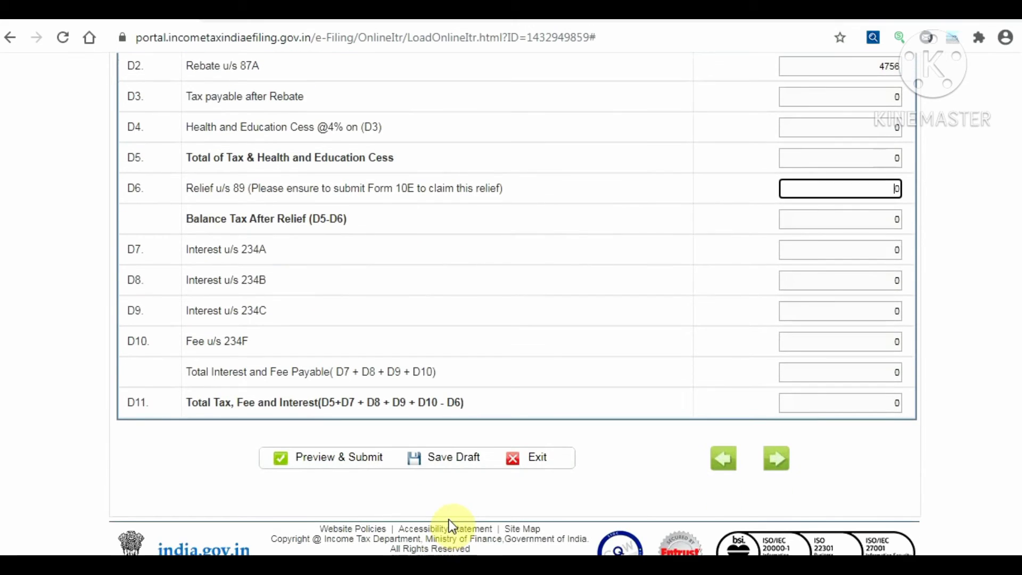
pyautogui.scroll(15, 453, 442)
pyautogui.scroll(15, 457, 431)
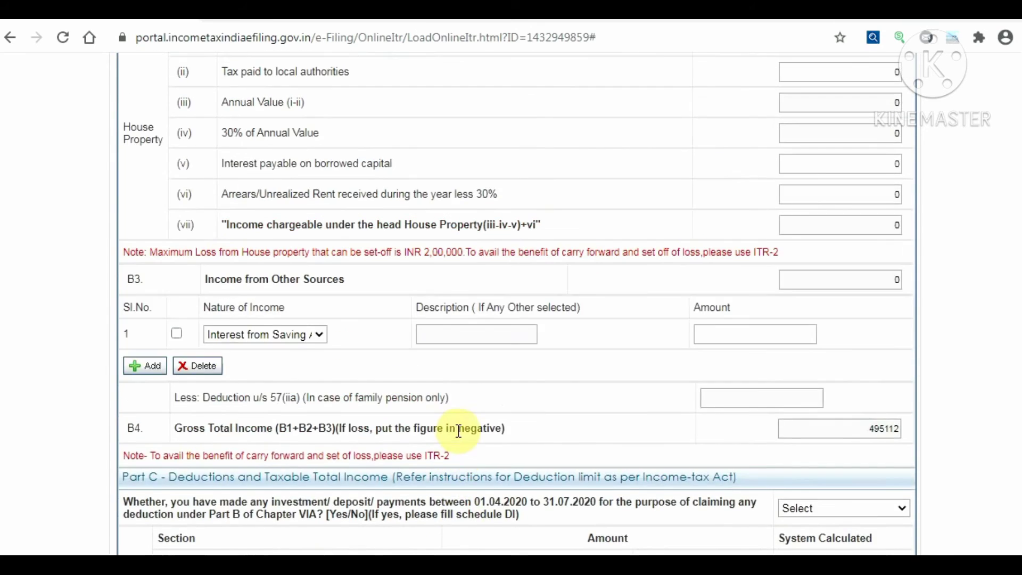
pyautogui.scroll(10, 438, 395)
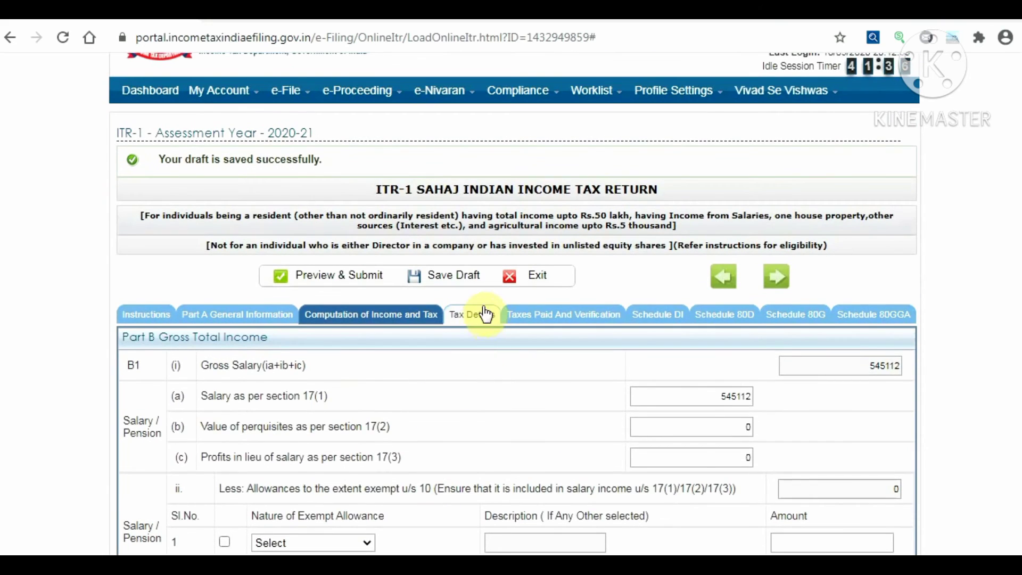
# Review the Tax Details Sch-TDS tables and refresh the TDS/TCS/IT details from e-filing records
pyautogui.click(479, 315)
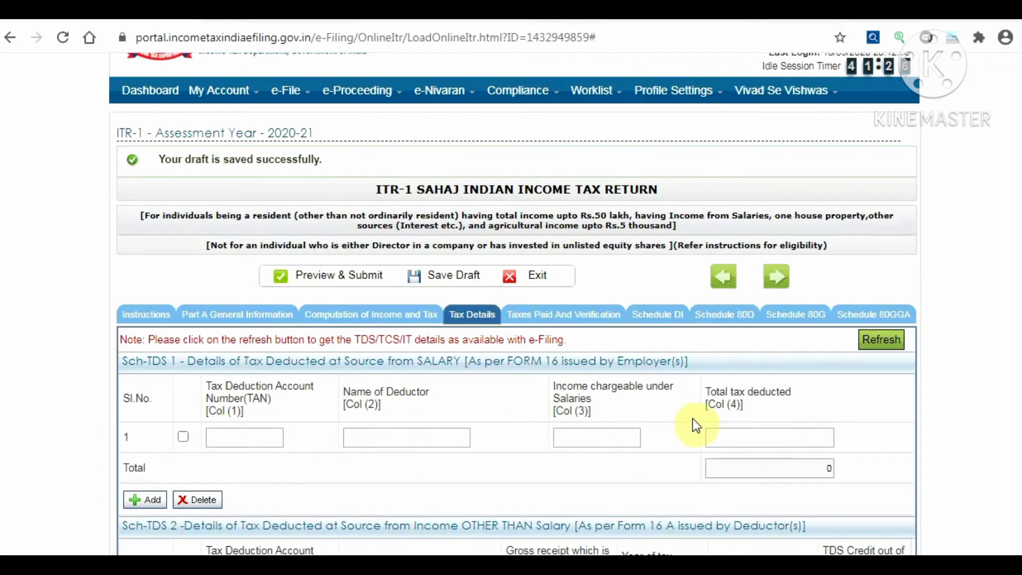
pyautogui.click(573, 431)
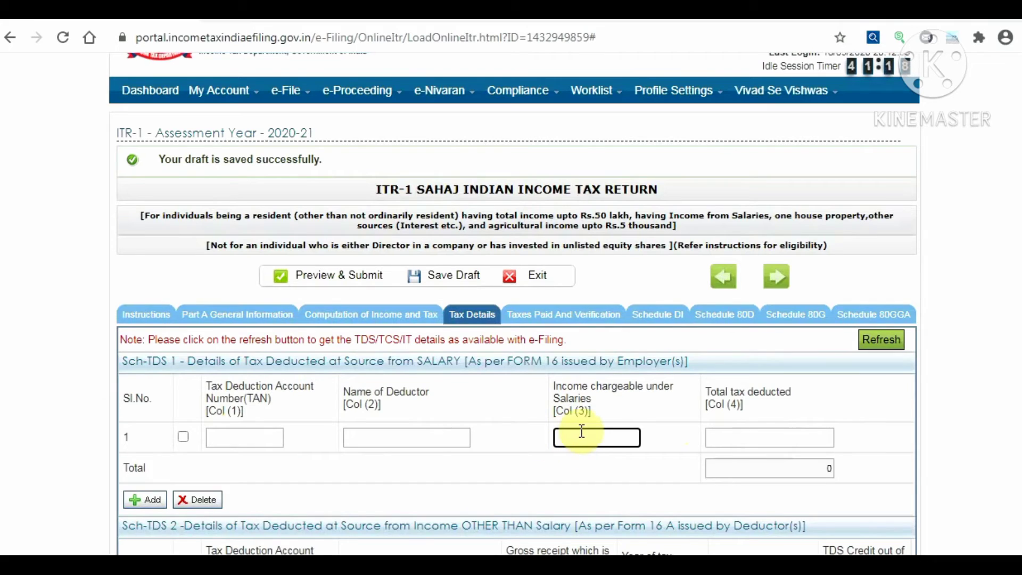
pyautogui.scroll(-6, 582, 429)
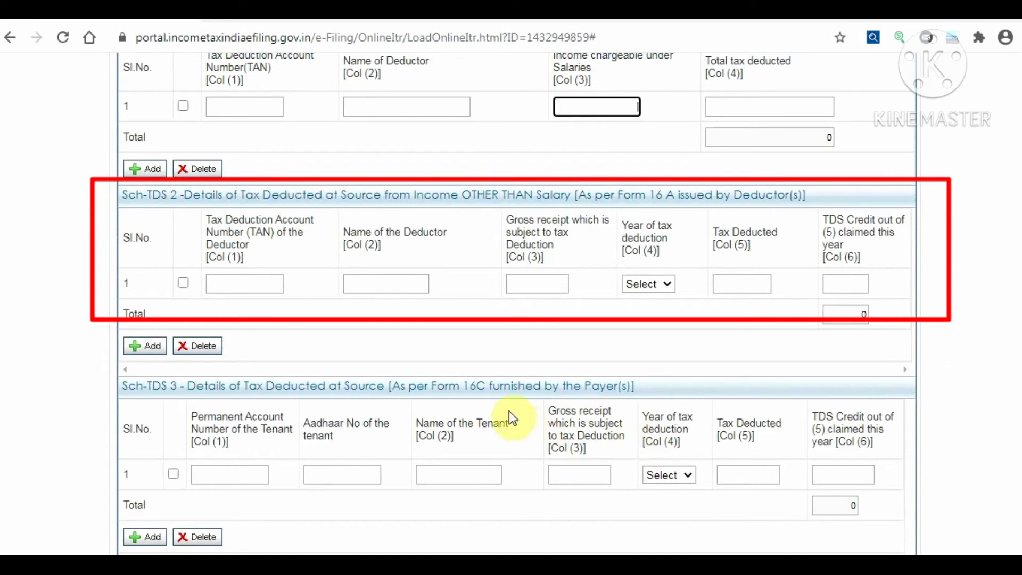
pyautogui.scroll(2, 528, 385)
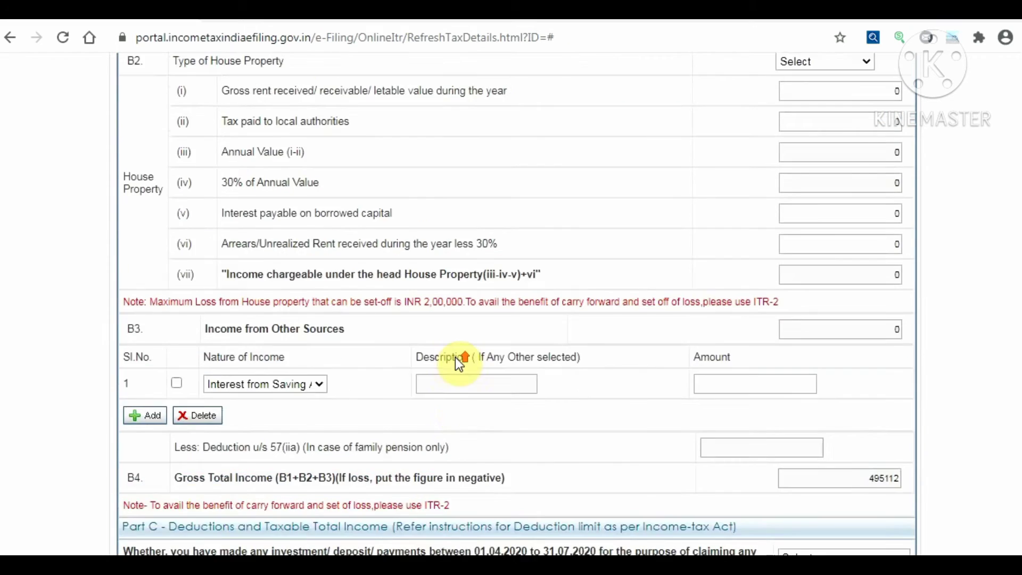
pyautogui.scroll(15, 456, 357)
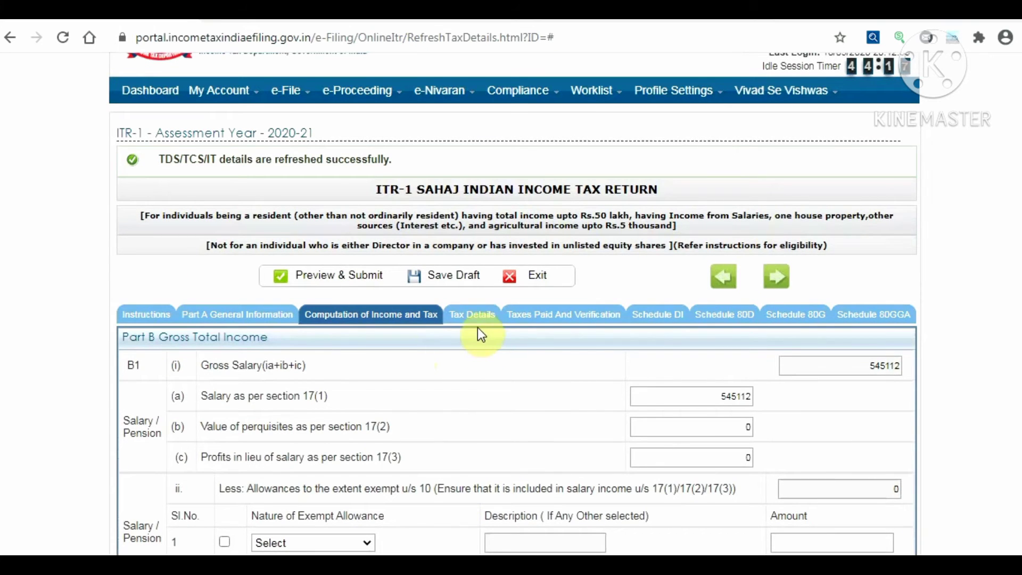
# Check the refreshed Tax Details, then view Taxes Paid and Verification with all totals 0
pyautogui.click(475, 319)
pyautogui.scroll(-10, 524, 434)
pyautogui.scroll(-6, 522, 436)
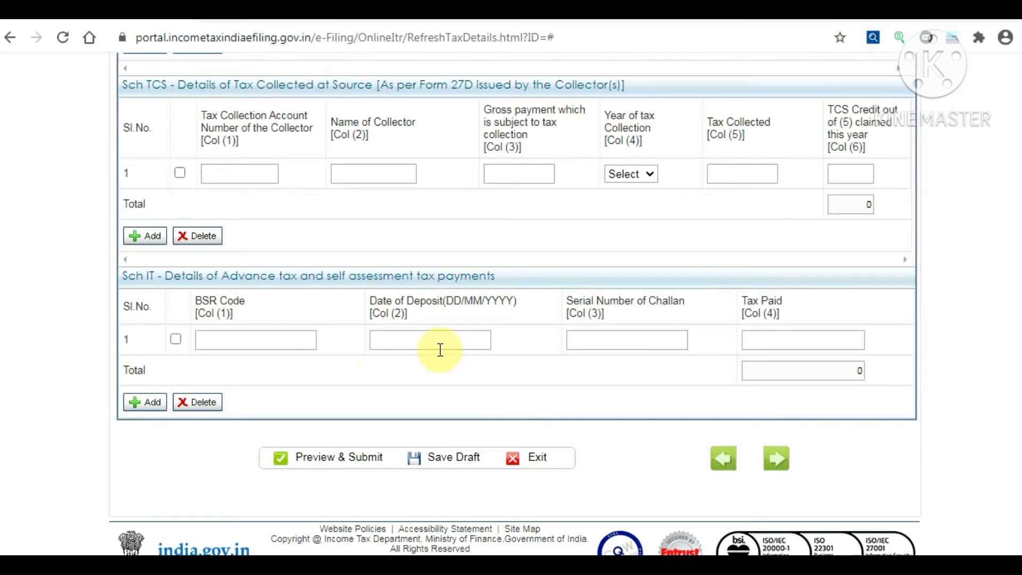
pyautogui.scroll(10, 356, 293)
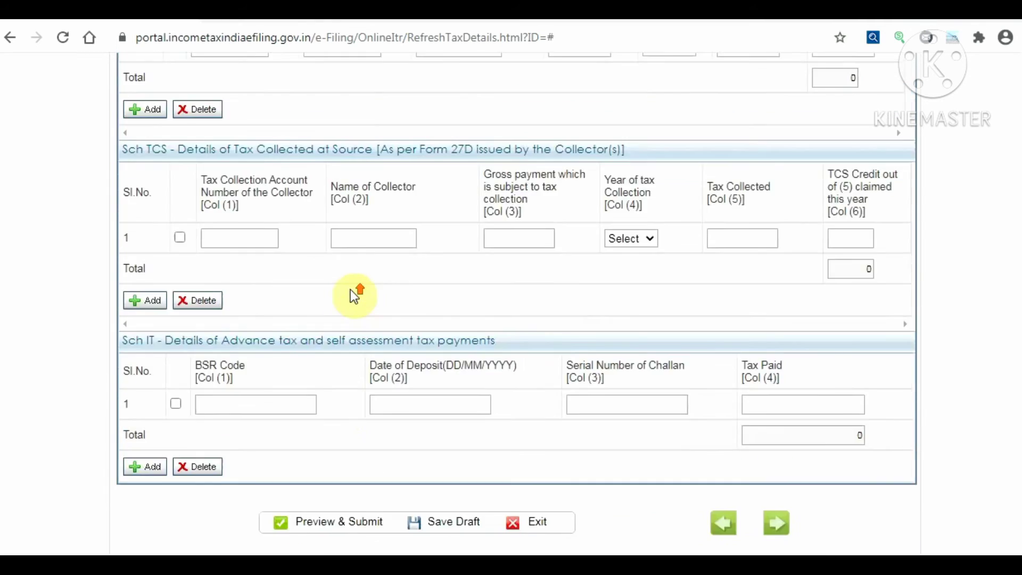
pyautogui.scroll(3, 415, 283)
pyautogui.click(535, 312)
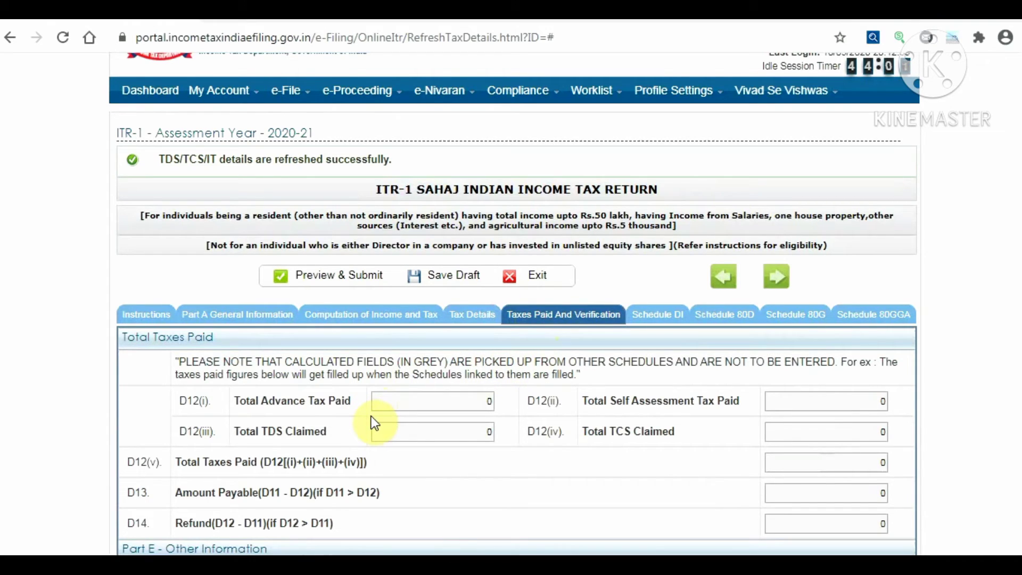
pyautogui.click(821, 436)
pyautogui.click(459, 424)
pyautogui.scroll(-3, 459, 424)
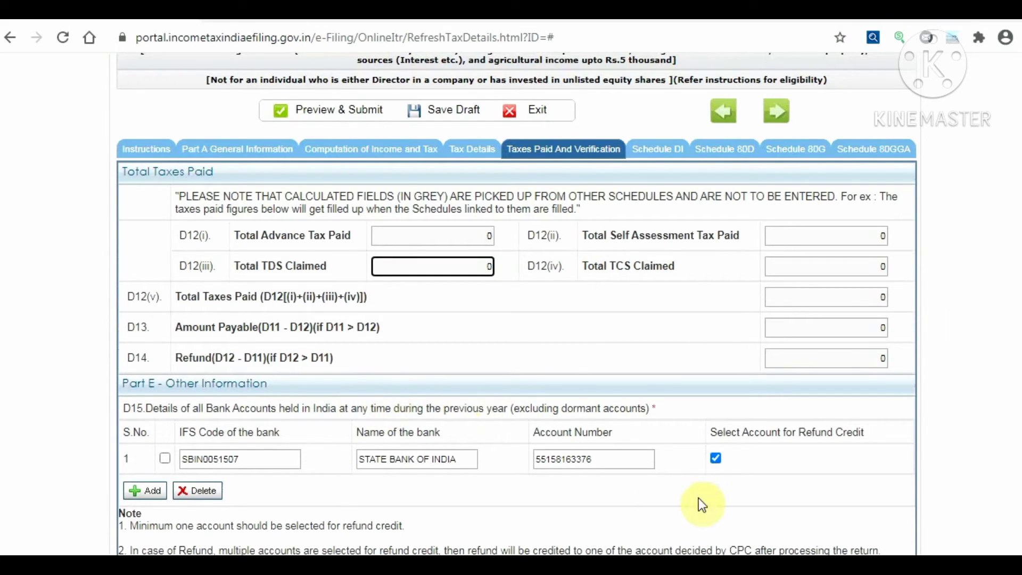
pyautogui.scroll(3, 611, 306)
pyautogui.scroll(-3, 617, 393)
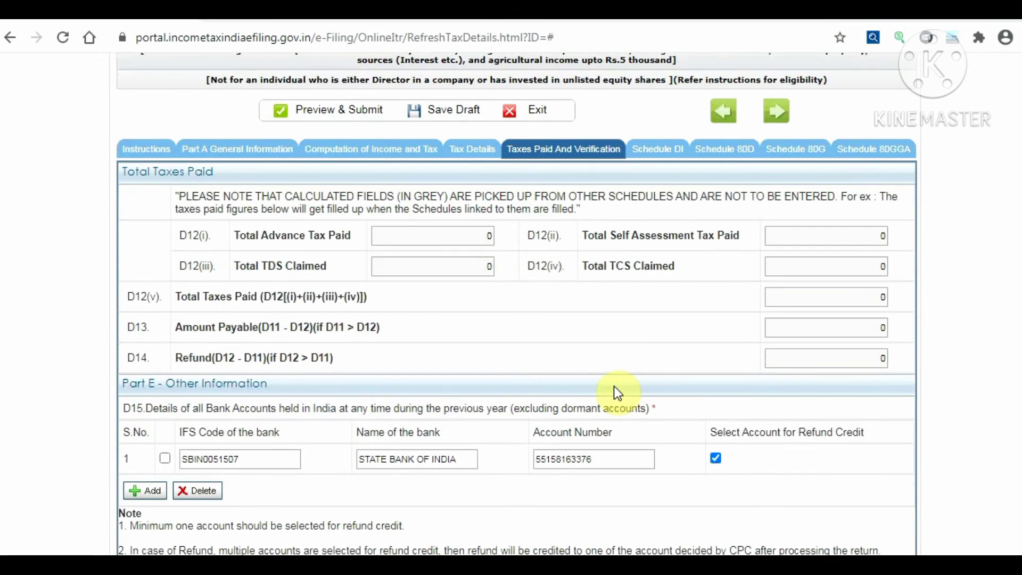
pyautogui.scroll(-2, 616, 393)
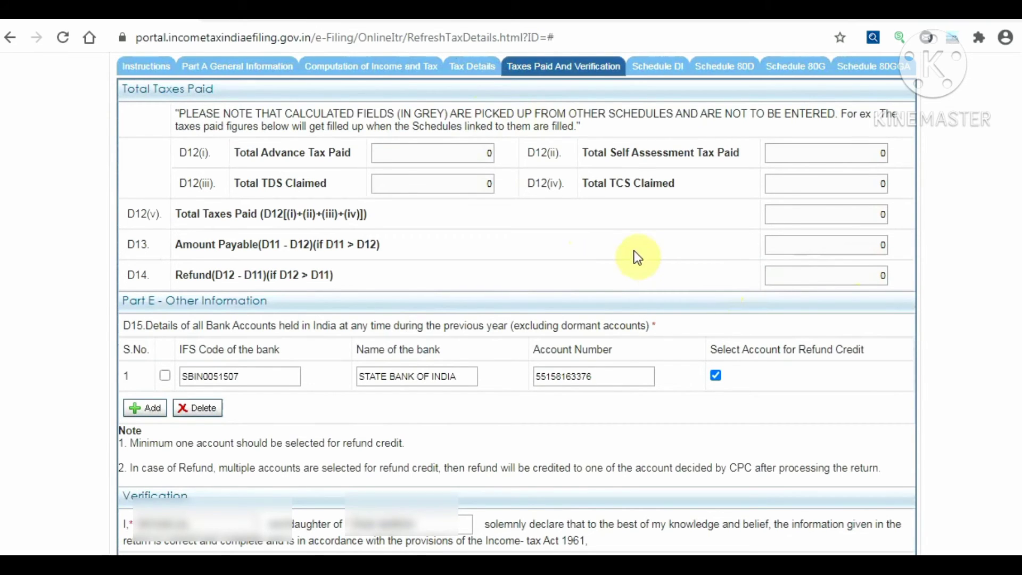
pyautogui.scroll(-2, 592, 238)
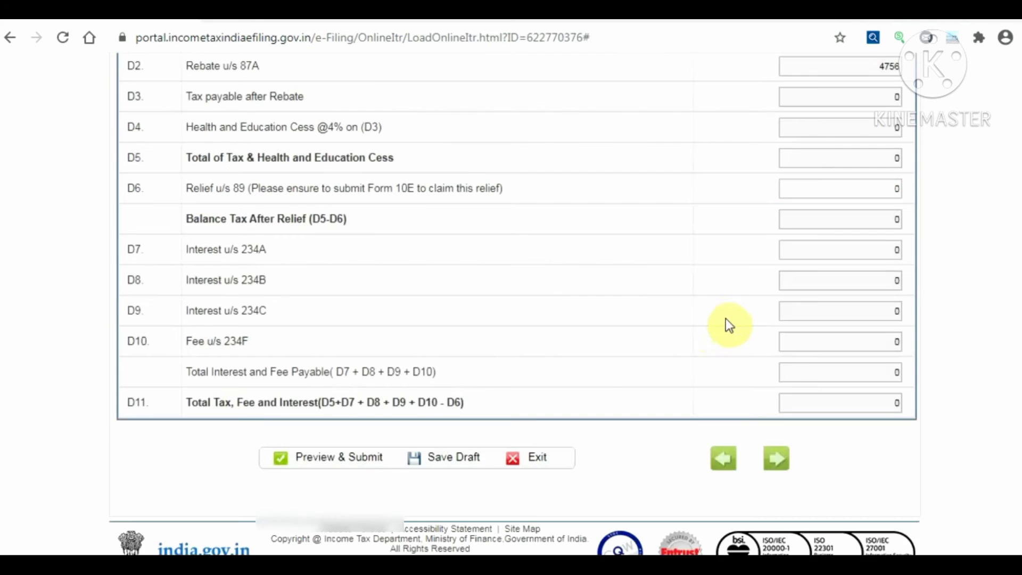
# In Schedule DI, attribute 30000 of the 80C deduction to 01.04.2020–31.07.2020
pyautogui.scroll(8, 730, 322)
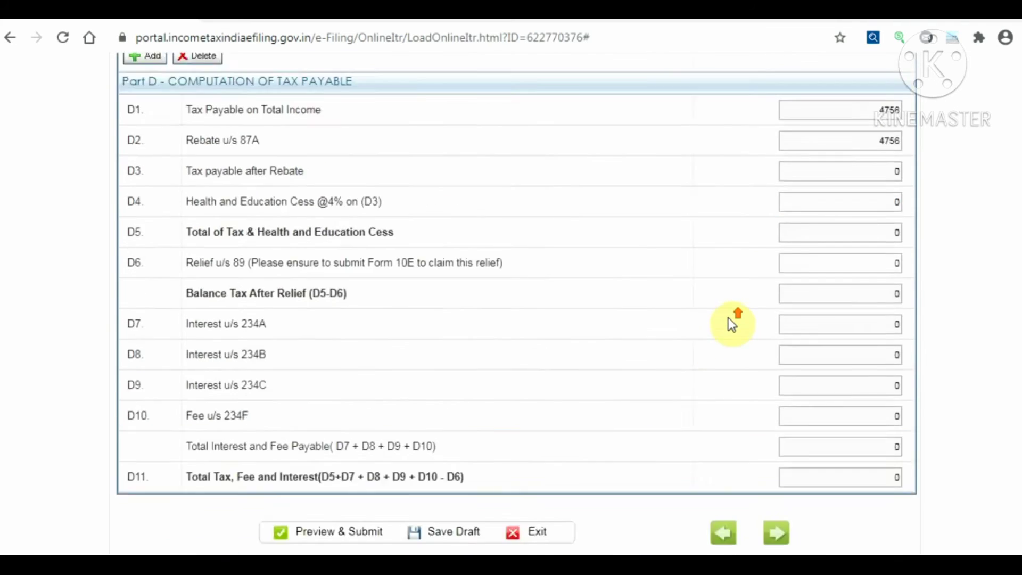
pyautogui.scroll(20, 732, 323)
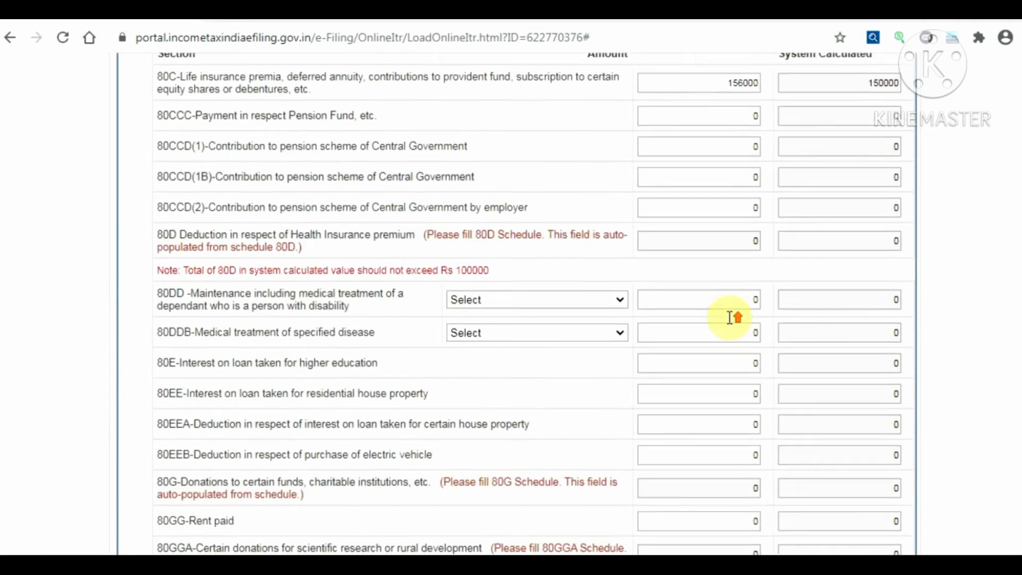
pyautogui.scroll(7, 732, 322)
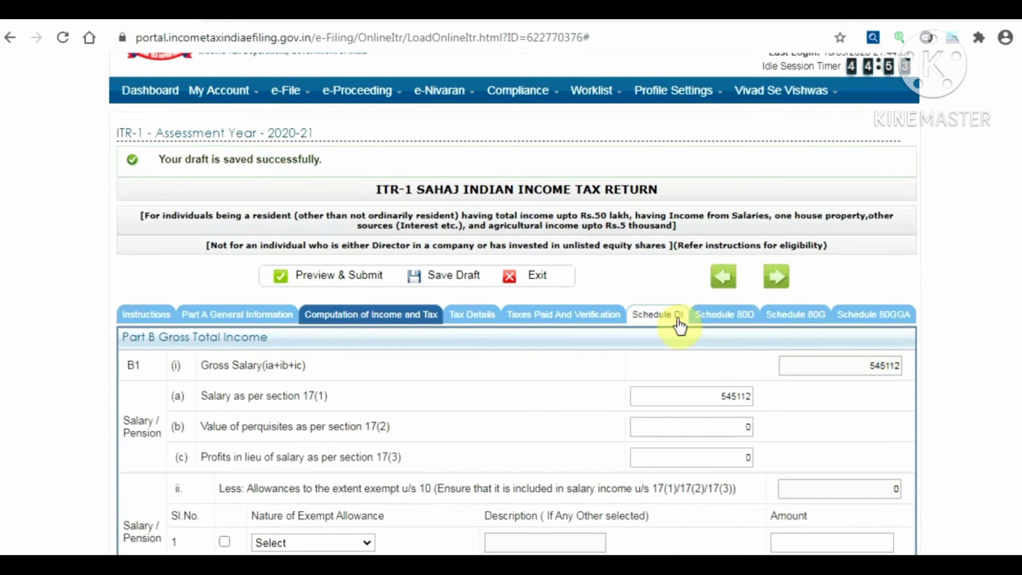
pyautogui.click(674, 326)
pyautogui.scroll(-5, 798, 413)
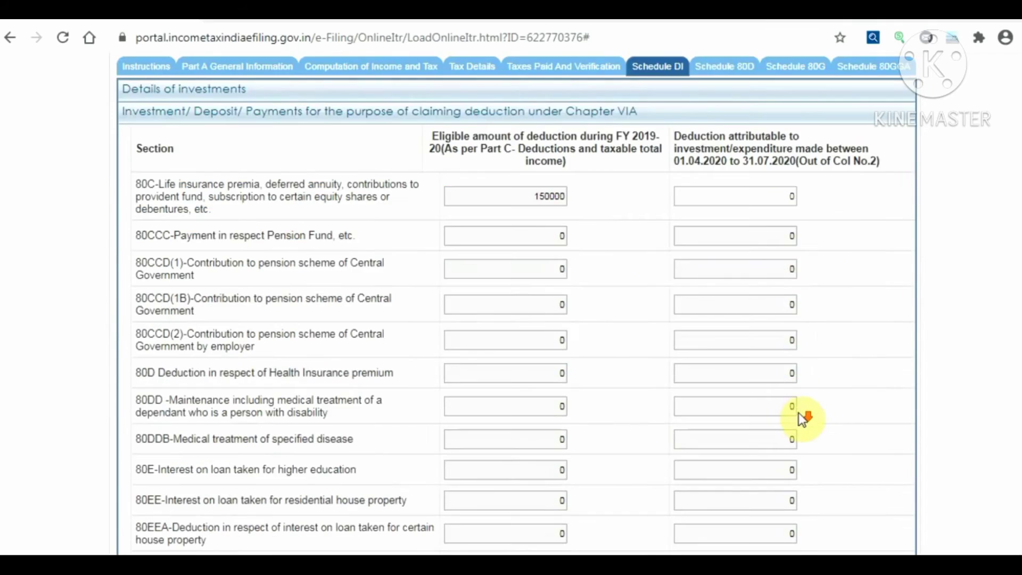
pyautogui.click(744, 205)
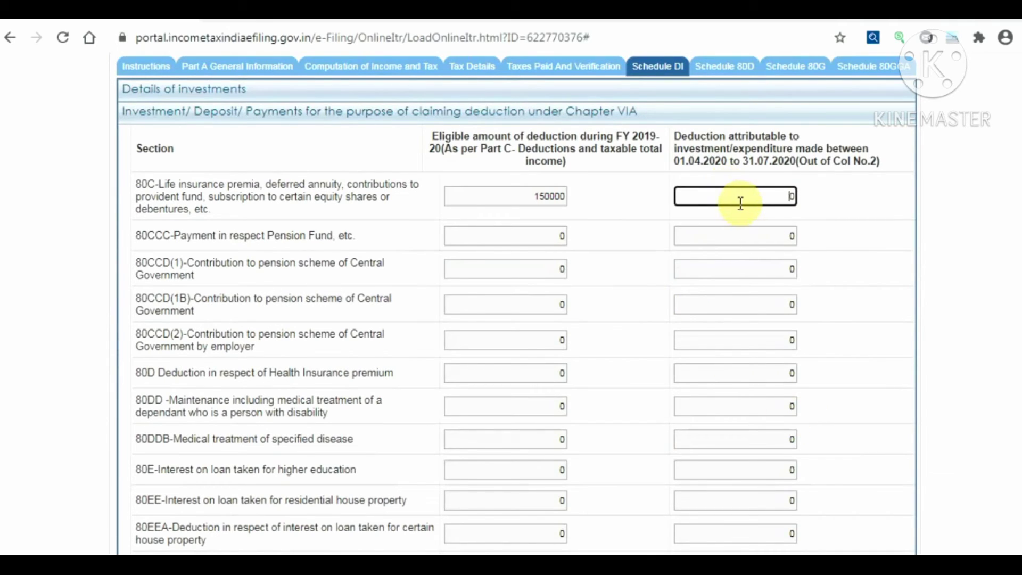
pyautogui.press('BackSpace')
pyautogui.write('30000')
pyautogui.click(619, 230)
pyautogui.scroll(-7, 619, 228)
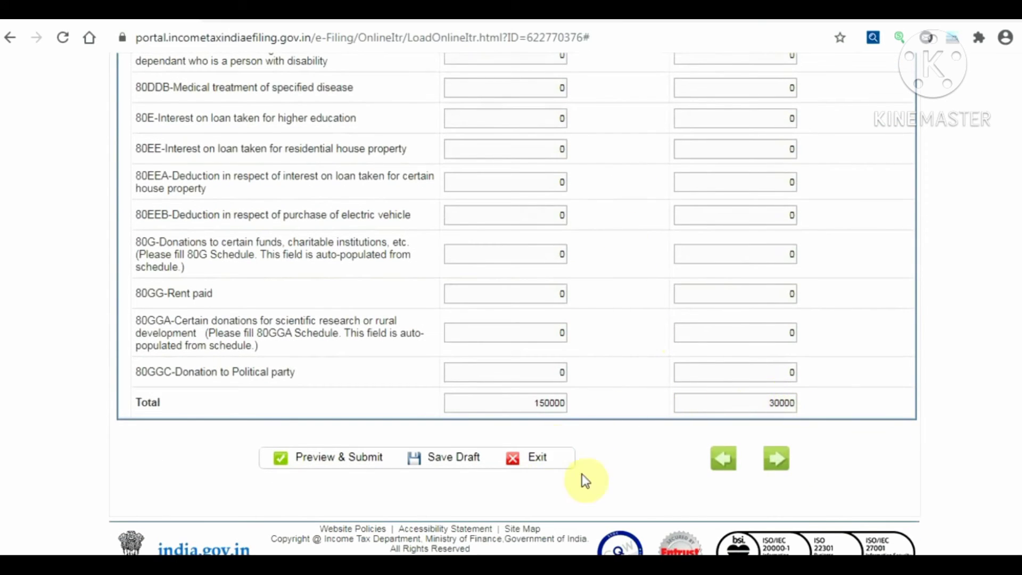
# Clear the Schedule DI 80C amount of 30000 so it returns to 0
pyautogui.scroll(10, 835, 381)
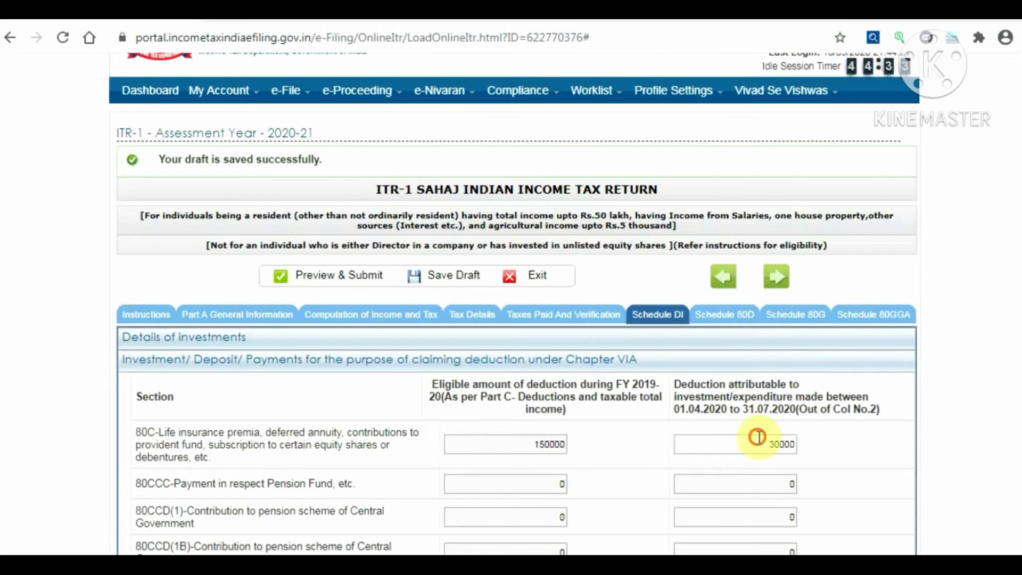
pyautogui.click(758, 437)
pyautogui.press('Delete')
pyautogui.press('Delete')
pyautogui.press('Delete')
pyautogui.press('Delete')
pyautogui.press('Delete')
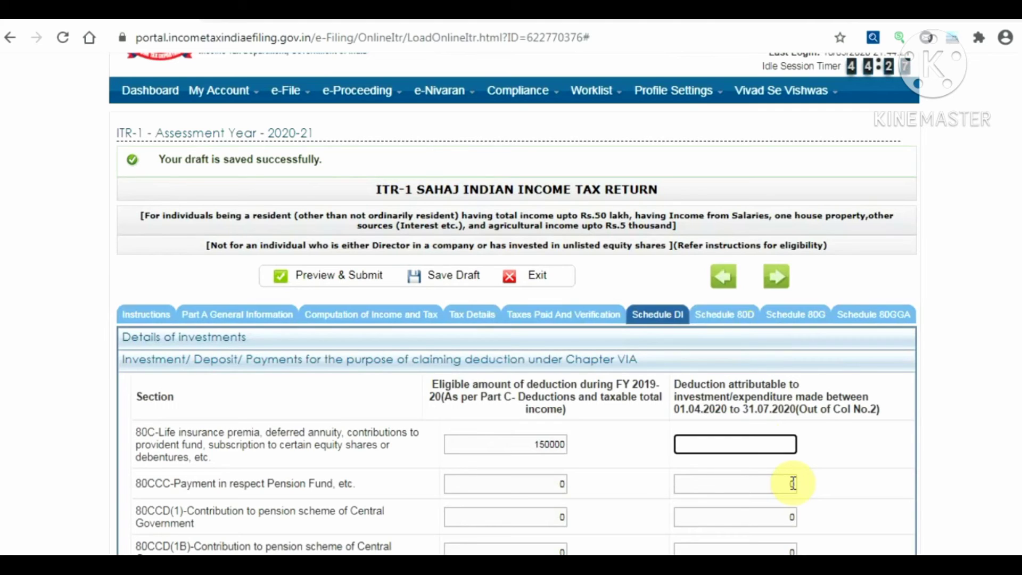
pyautogui.click(829, 445)
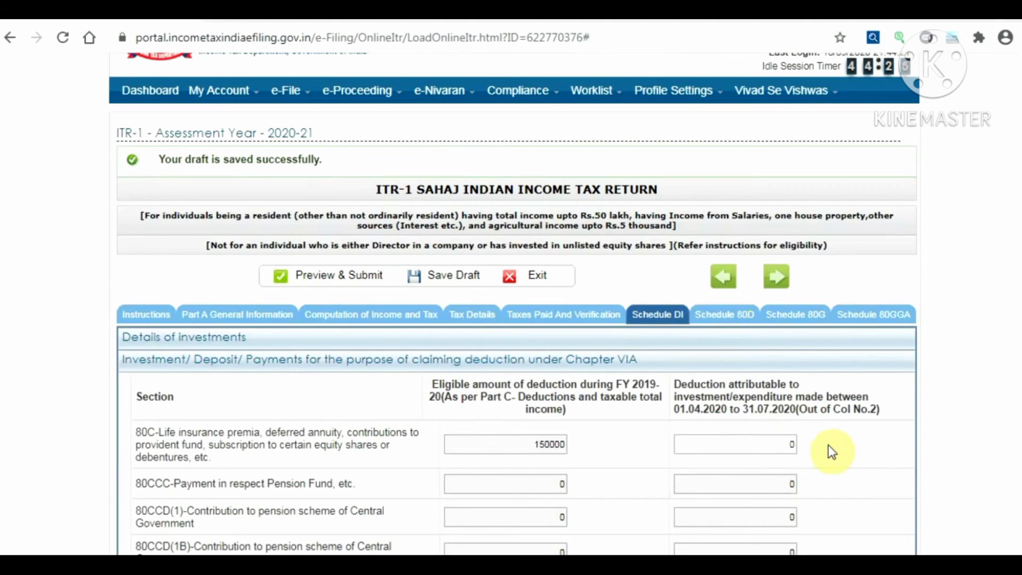
pyautogui.scroll(-2, 828, 445)
pyautogui.click(792, 362)
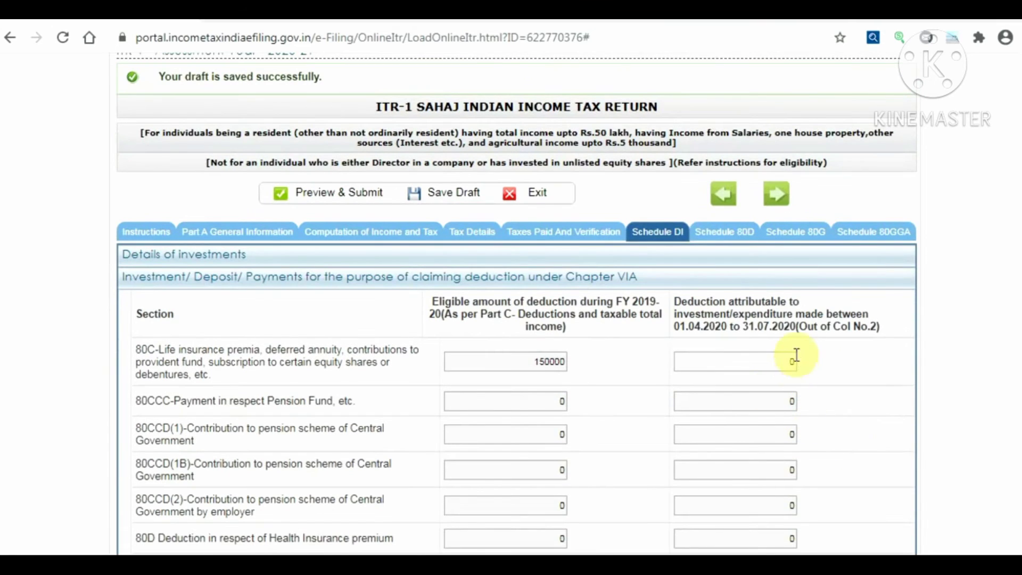
pyautogui.scroll(-10, 892, 331)
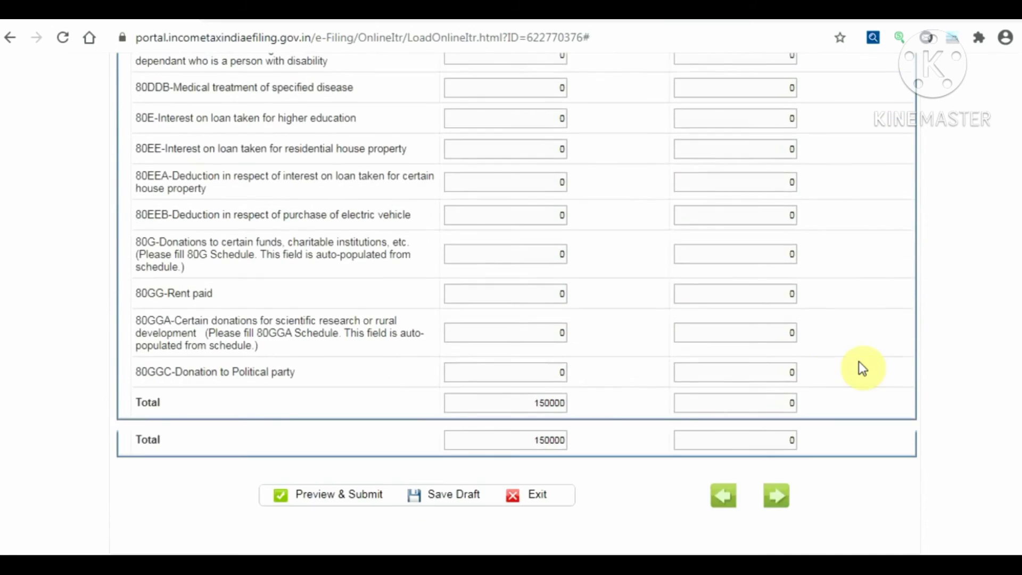
pyautogui.scroll(15, 668, 410)
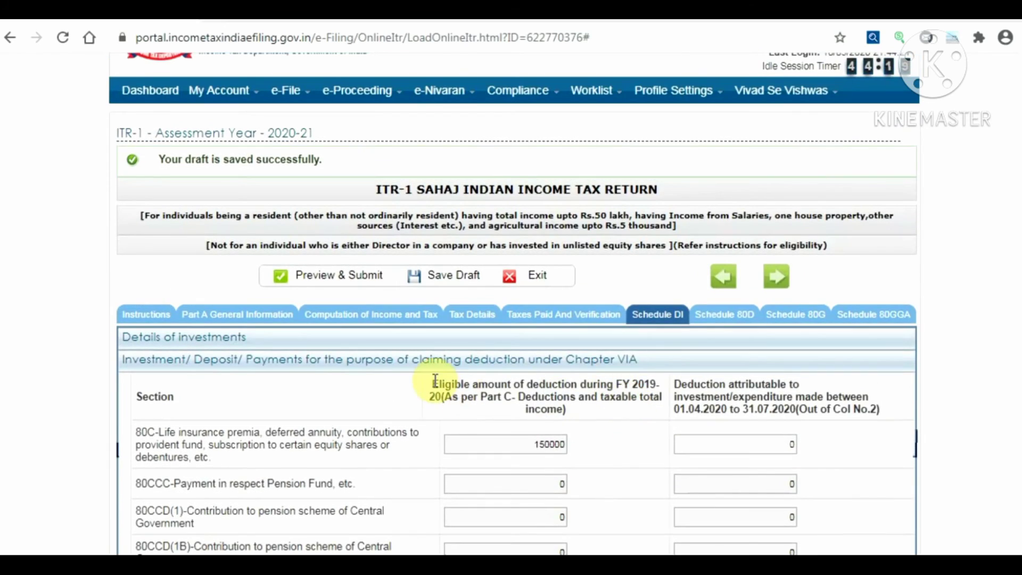
# Answer NO to Part C's 01.04.2020–31.07.2020 investment question and save the draft
pyautogui.click(371, 320)
pyautogui.scroll(-15, 371, 322)
pyautogui.scroll(-8, 369, 322)
pyautogui.scroll(10, 420, 338)
pyautogui.scroll(7, 421, 338)
pyautogui.click(831, 259)
pyautogui.click(831, 288)
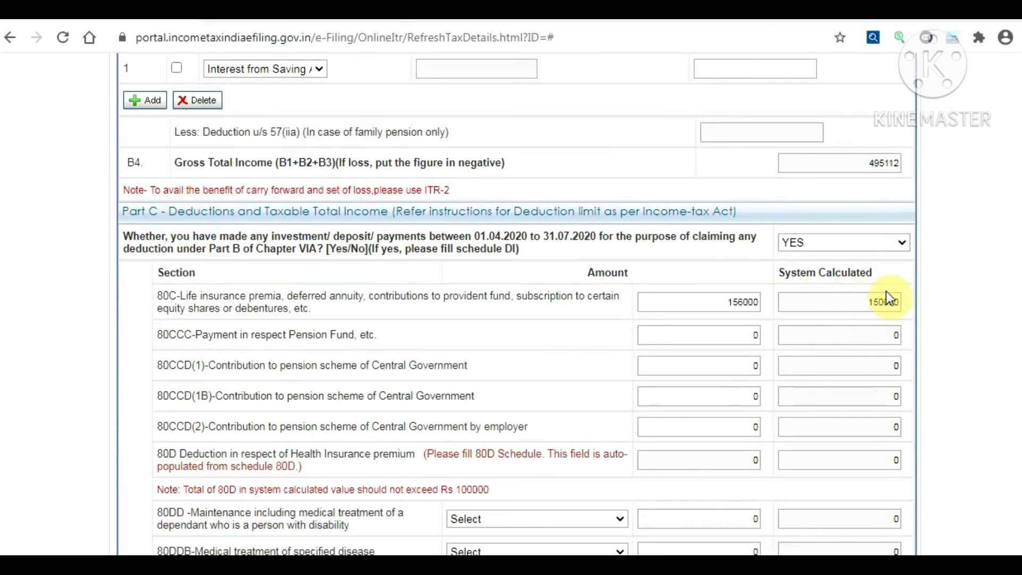
pyautogui.click(858, 242)
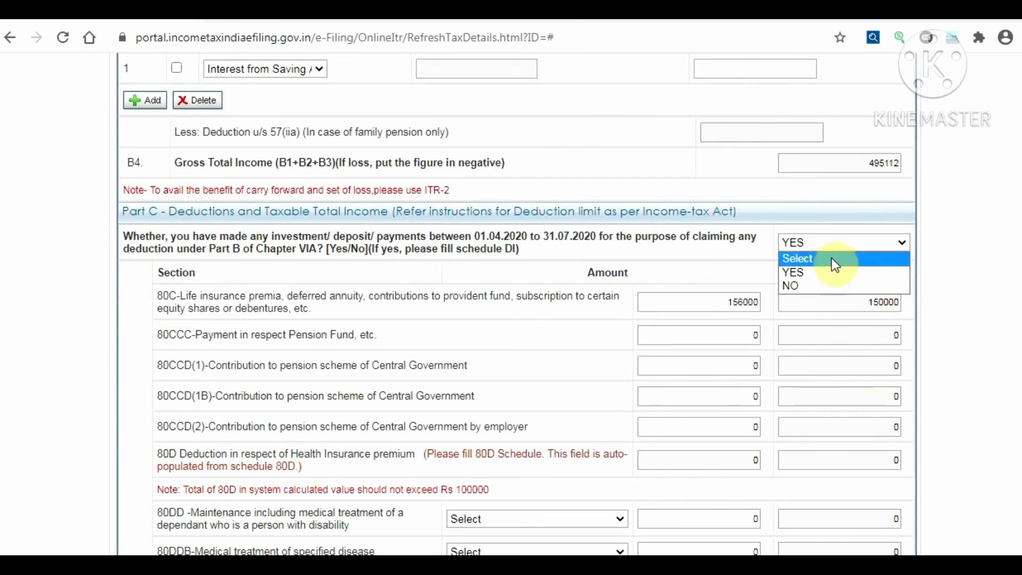
pyautogui.click(819, 292)
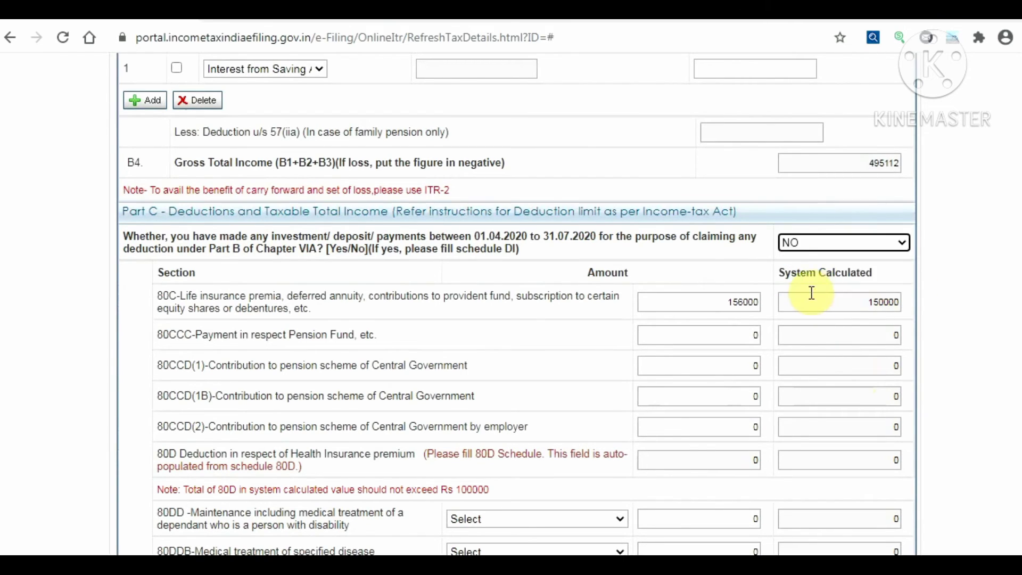
pyautogui.scroll(-20, 525, 429)
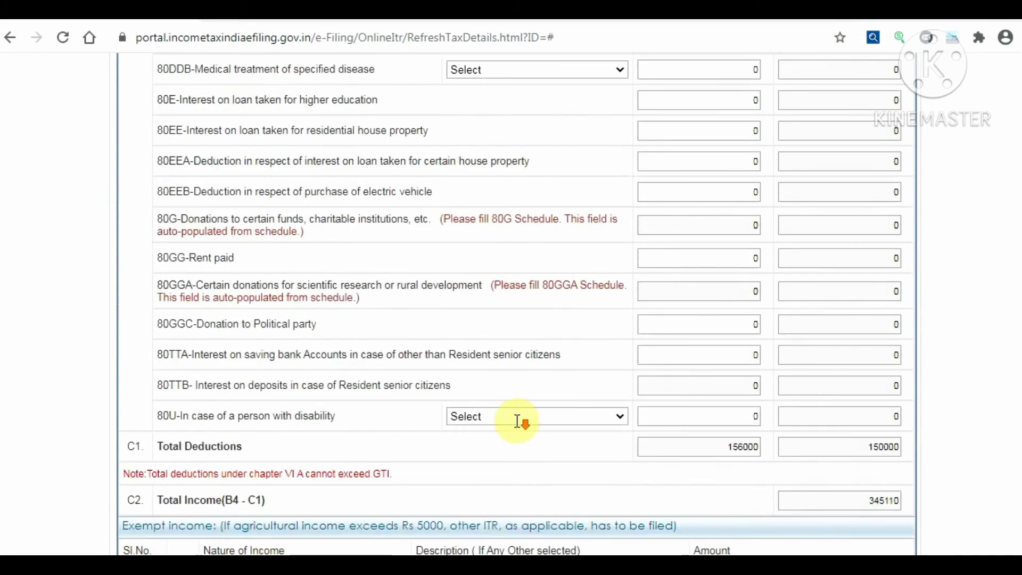
pyautogui.scroll(-1, 489, 426)
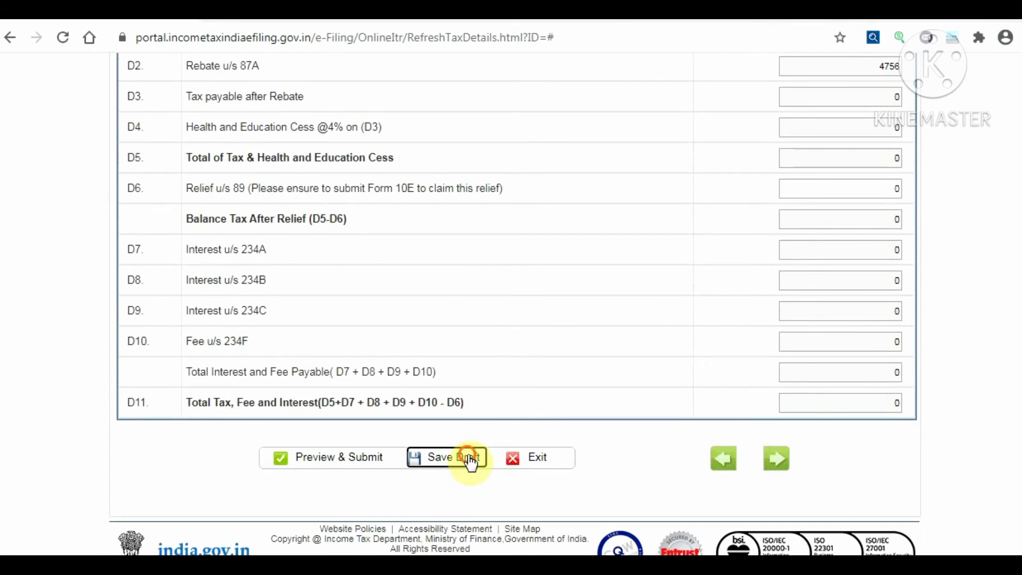
pyautogui.click(469, 458)
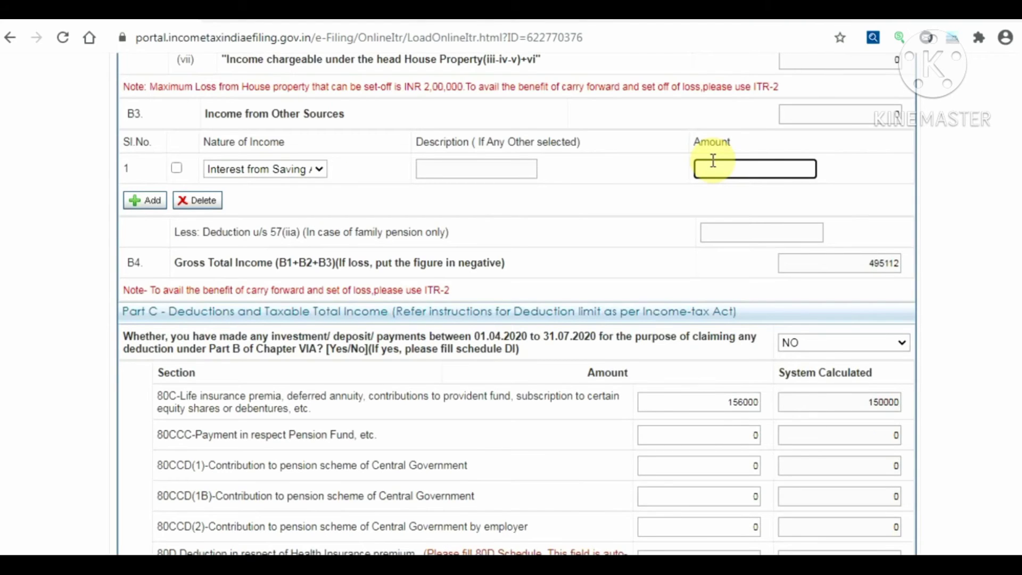
# Enter 1511 savings account interest, giving Gross Total Income 496623 and Total Income 346620
pyautogui.write('1511')
pyautogui.click(651, 208)
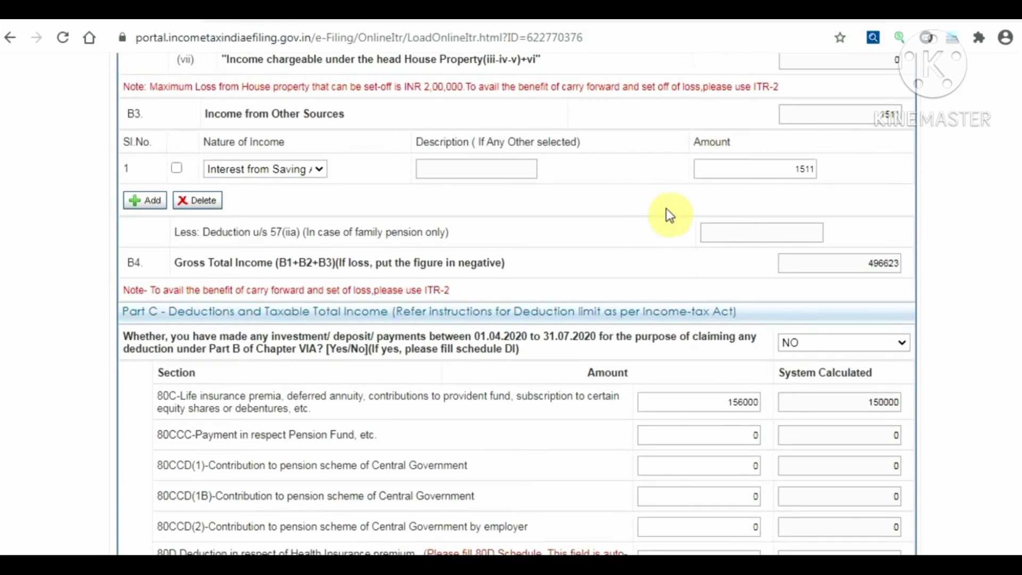
pyautogui.scroll(-3, 570, 246)
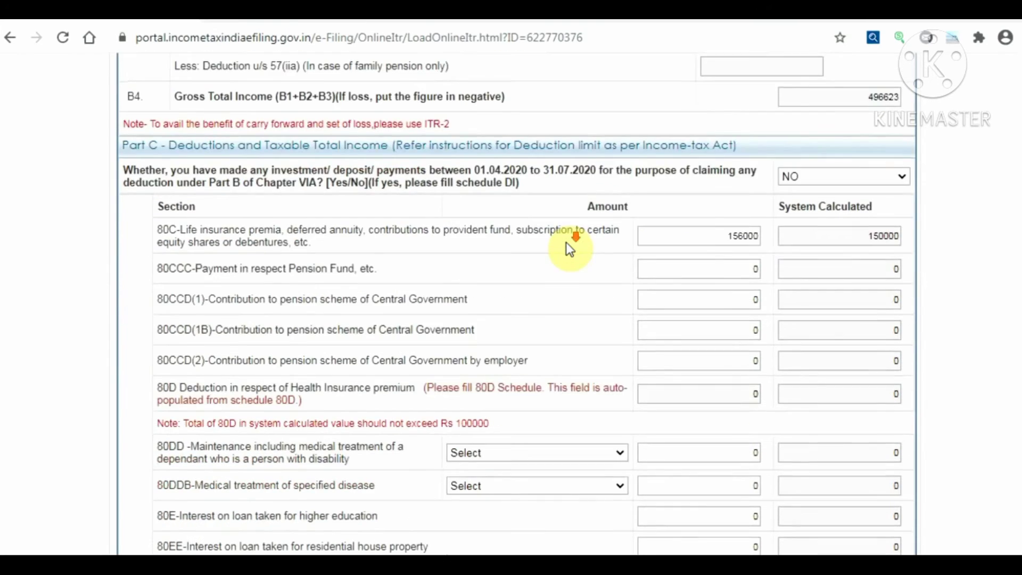
pyautogui.scroll(-2, 570, 248)
pyautogui.scroll(-6, 570, 249)
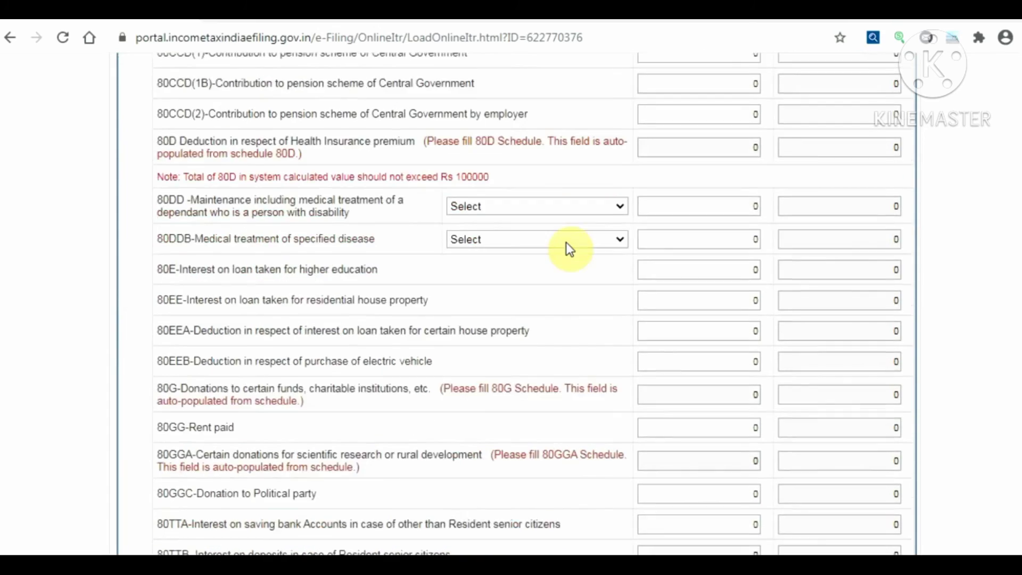
pyautogui.scroll(-2, 570, 245)
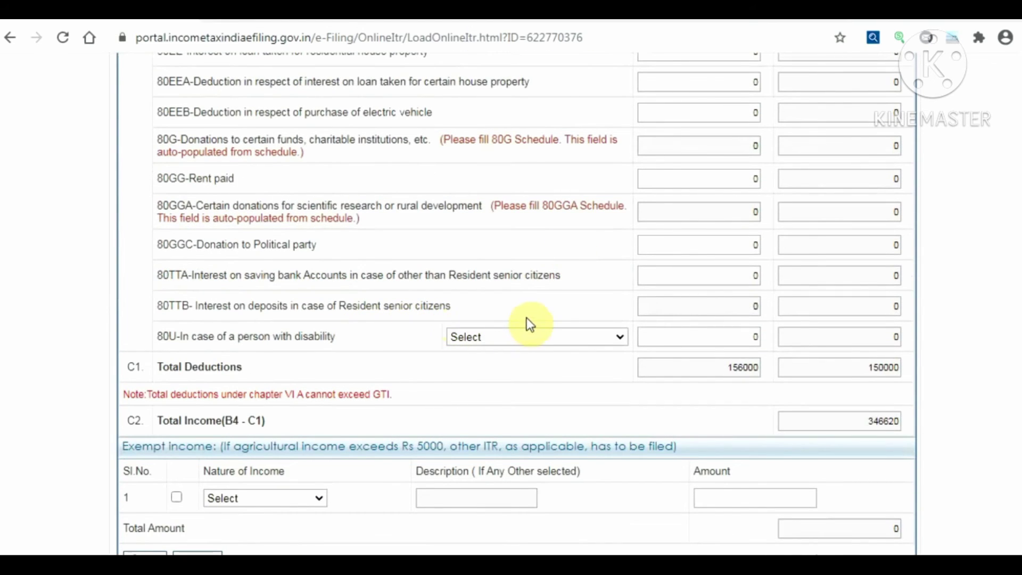
# Change the 80TTA deduction from 0 to 1511 and enter Bengalururu as the place
pyautogui.click(686, 275)
pyautogui.press('Delete')
pyautogui.write('1511')
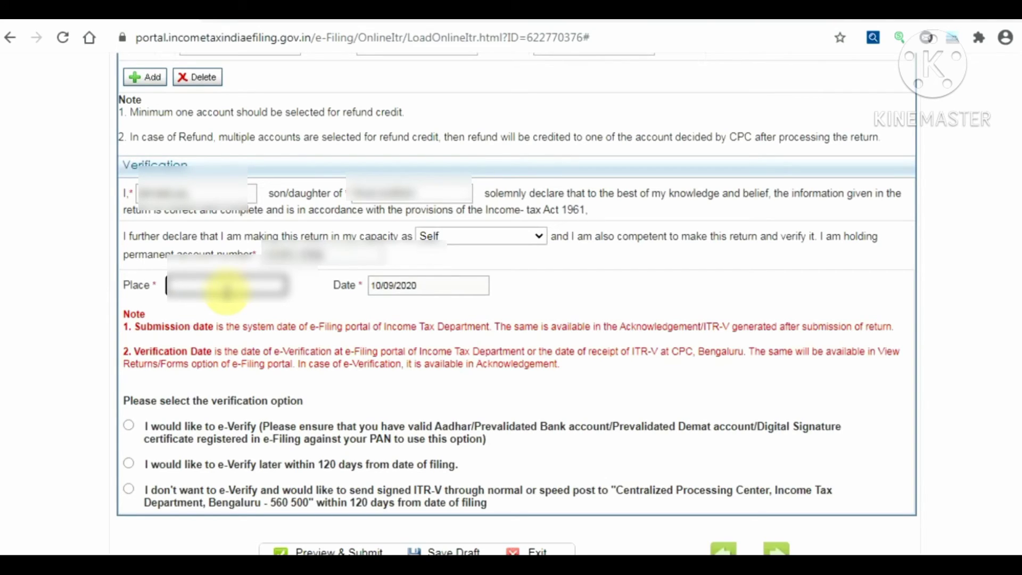
pyautogui.write('Bengalururu')
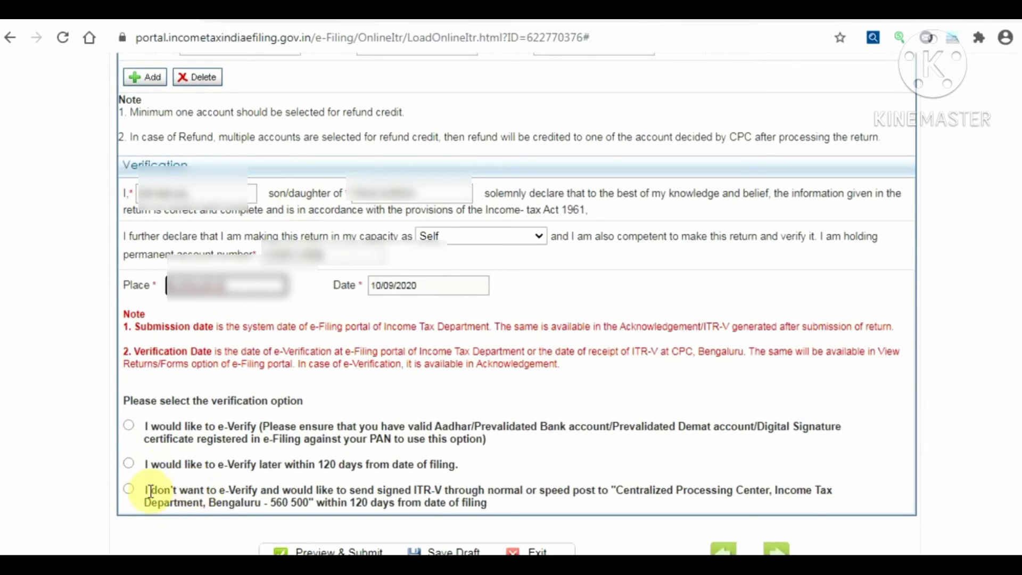
# Choose to e-verify later within 120 days and save the return as a draft
pyautogui.click(128, 463)
pyautogui.scroll(-2, 263, 474)
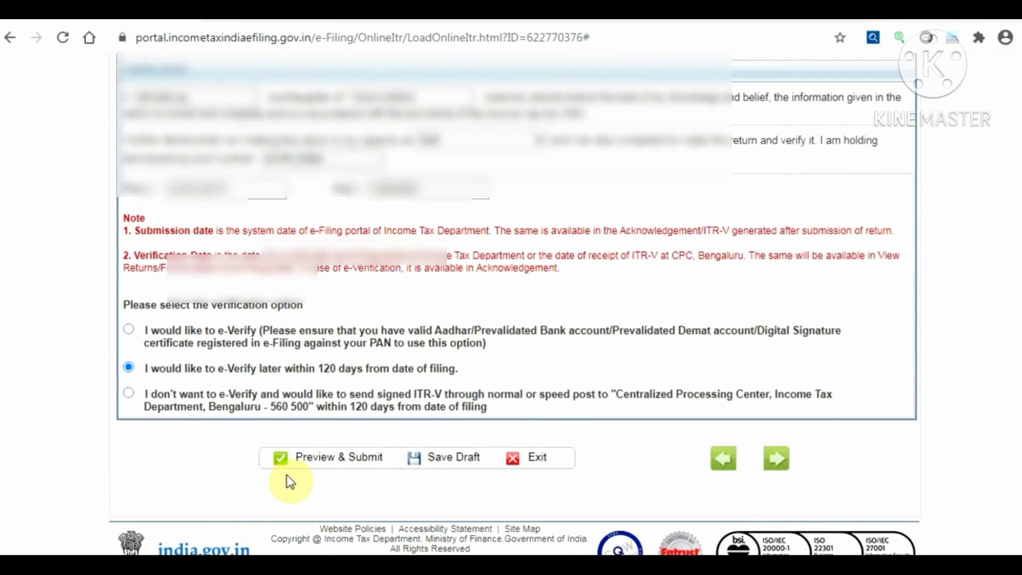
pyautogui.click(443, 457)
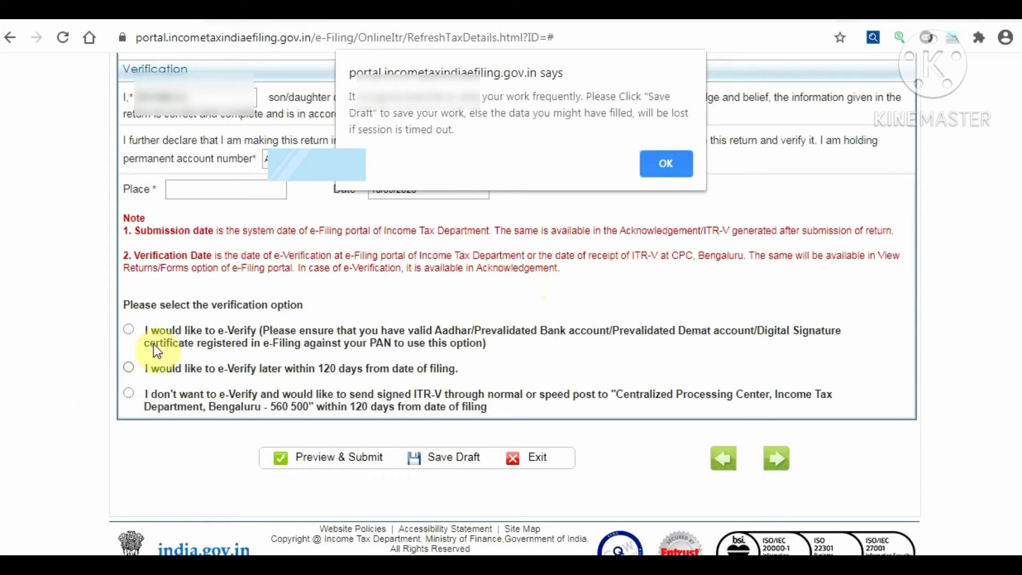
# Dismiss the save reminder, choose e-verify later, declare in capacity Self, and fill the place
pyautogui.click(658, 171)
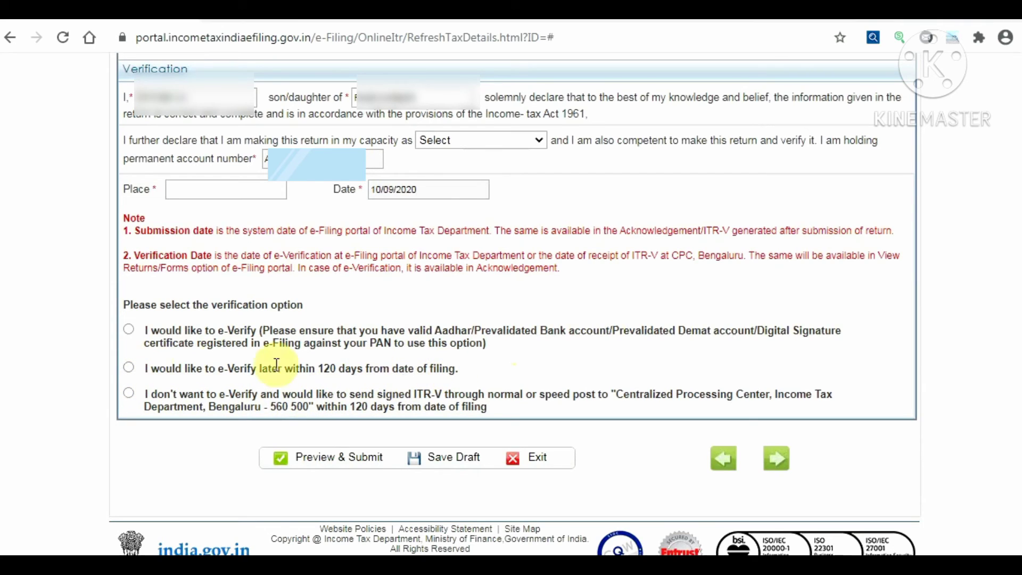
pyautogui.click(125, 368)
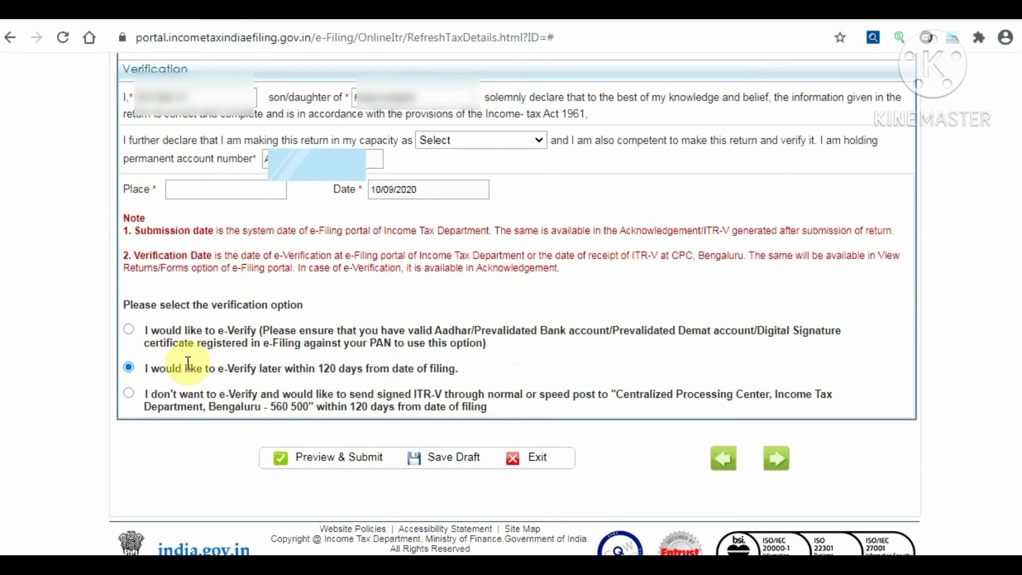
pyautogui.click(478, 142)
pyautogui.click(460, 170)
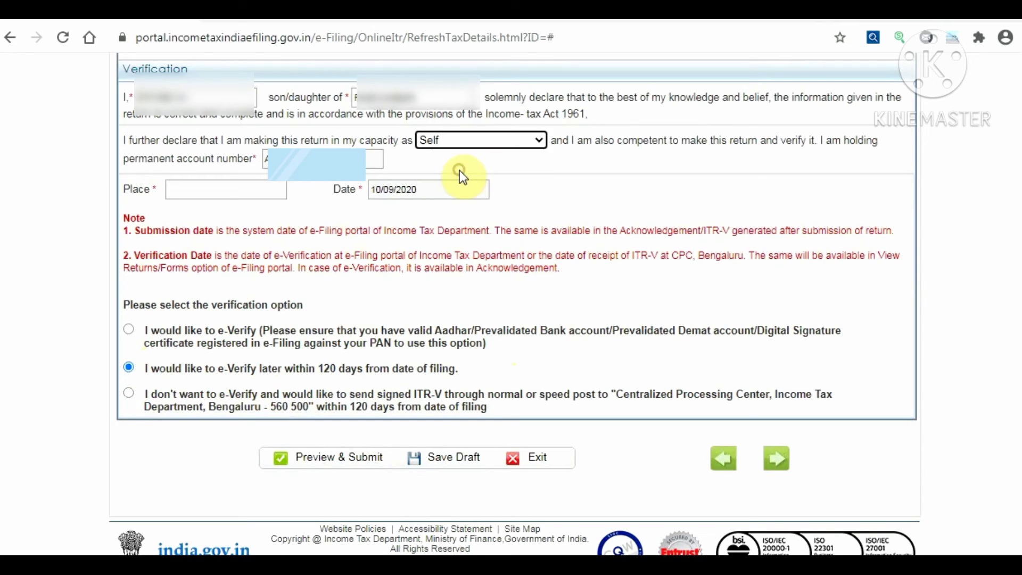
pyautogui.click(254, 194)
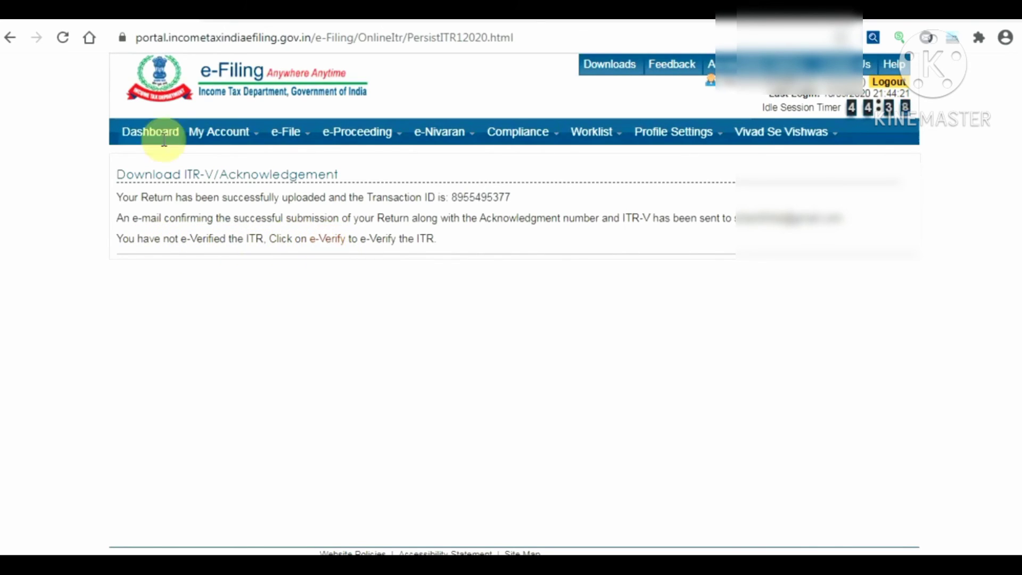
# Open My Account > e-Verify Return and start e-verifying the AY 2020-21 ITR-1
pyautogui.moveTo(226, 141)
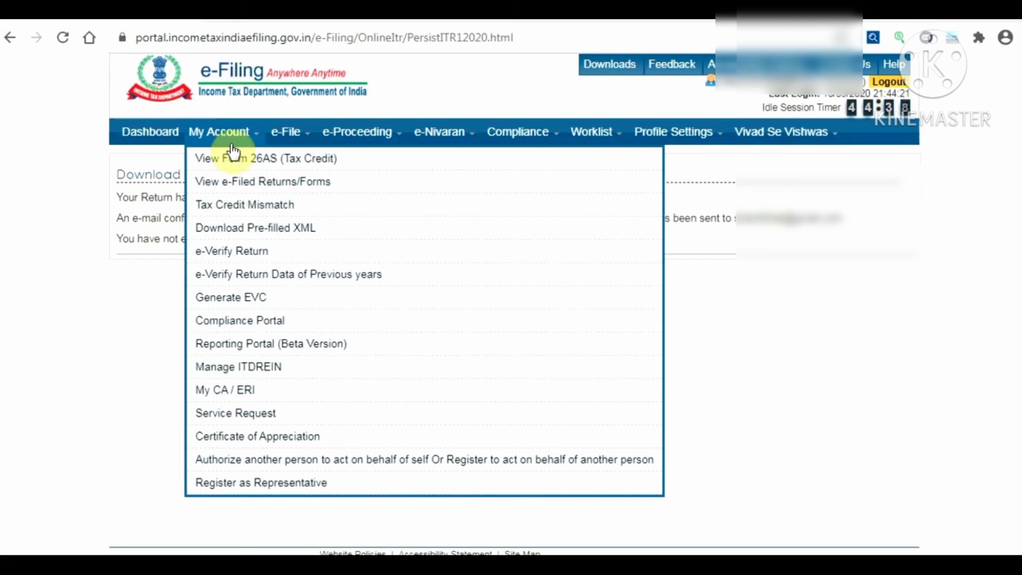
pyautogui.click(228, 258)
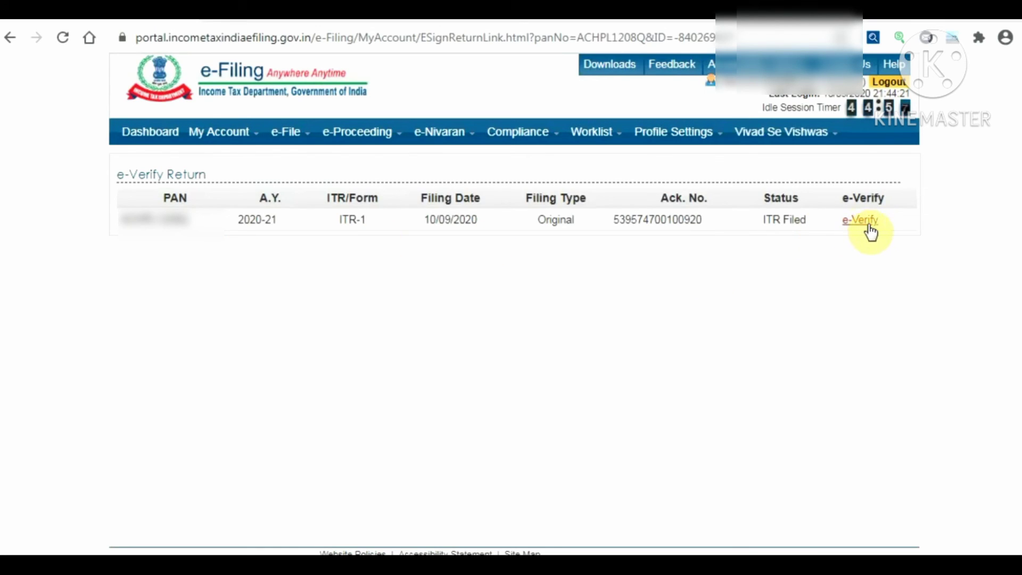
pyautogui.click(852, 226)
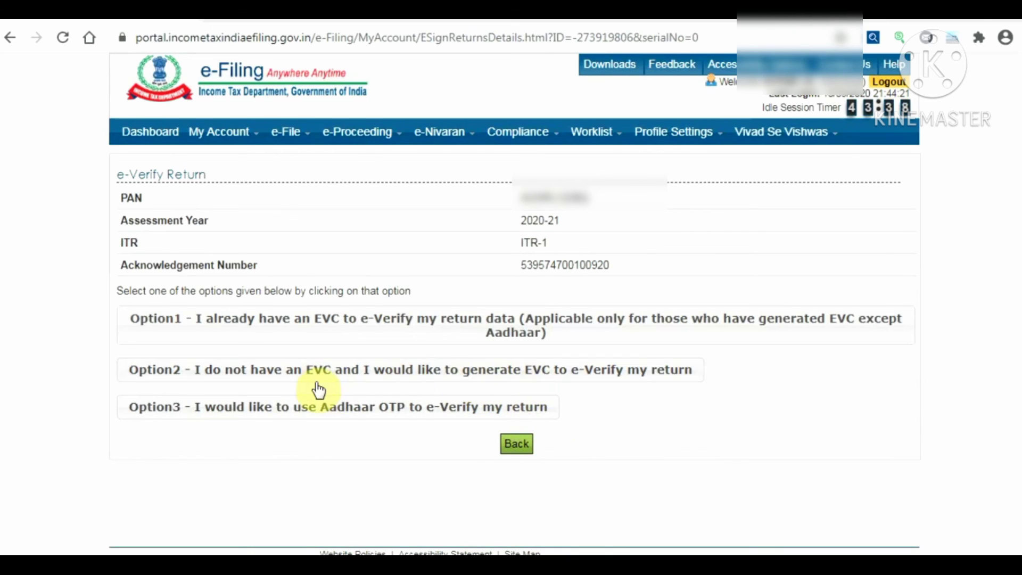
# Generate an EVC through the bank account number, enter the received code, and submit it
pyautogui.click(503, 373)
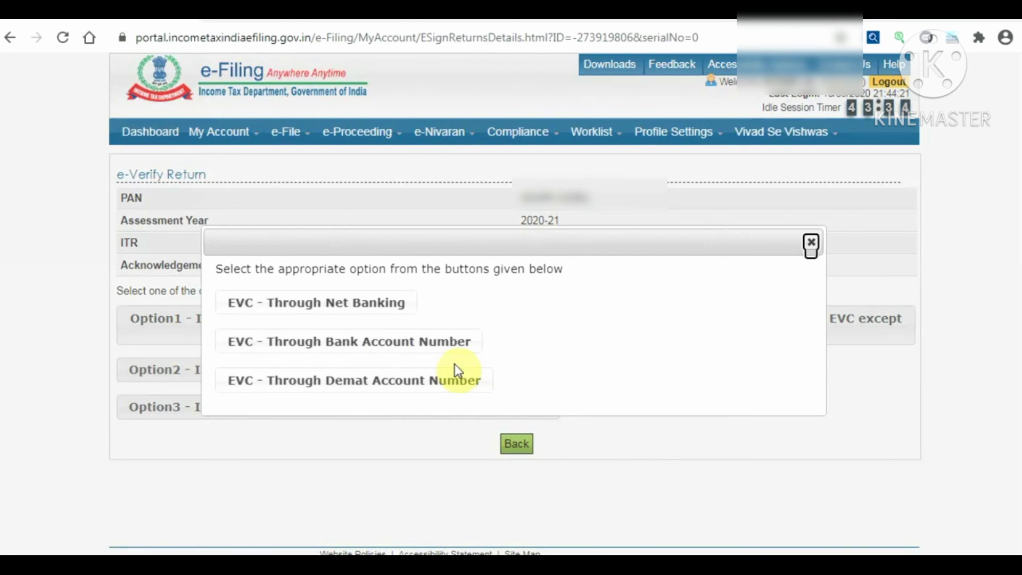
pyautogui.click(410, 347)
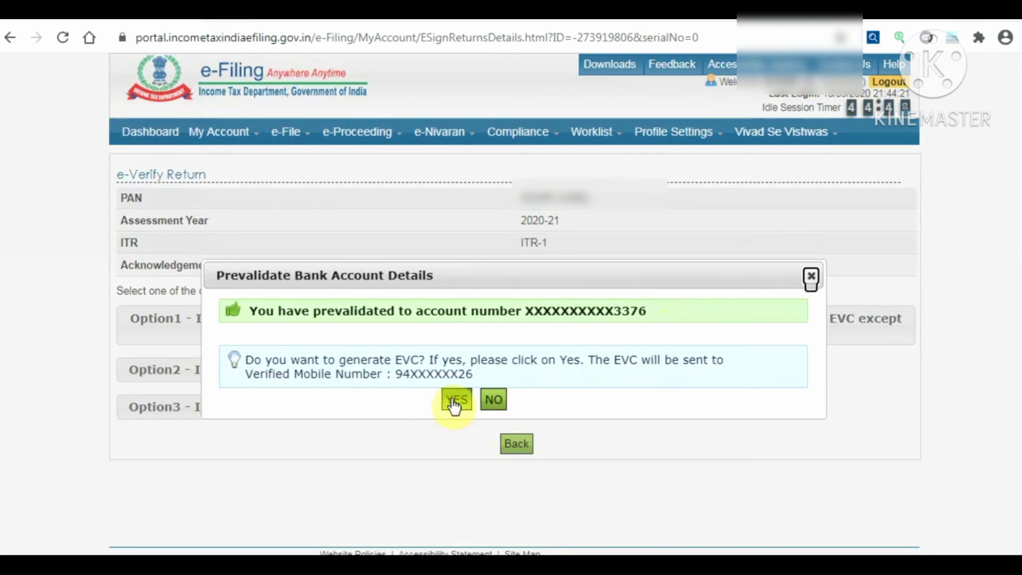
pyautogui.click(456, 400)
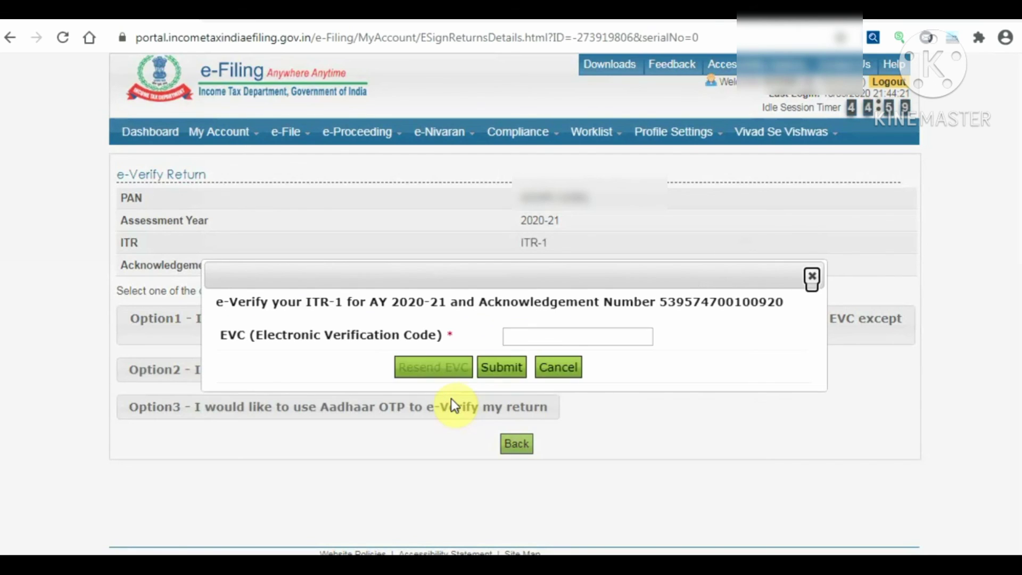
pyautogui.click(546, 335)
pyautogui.hotkey('ctrl', 'v')
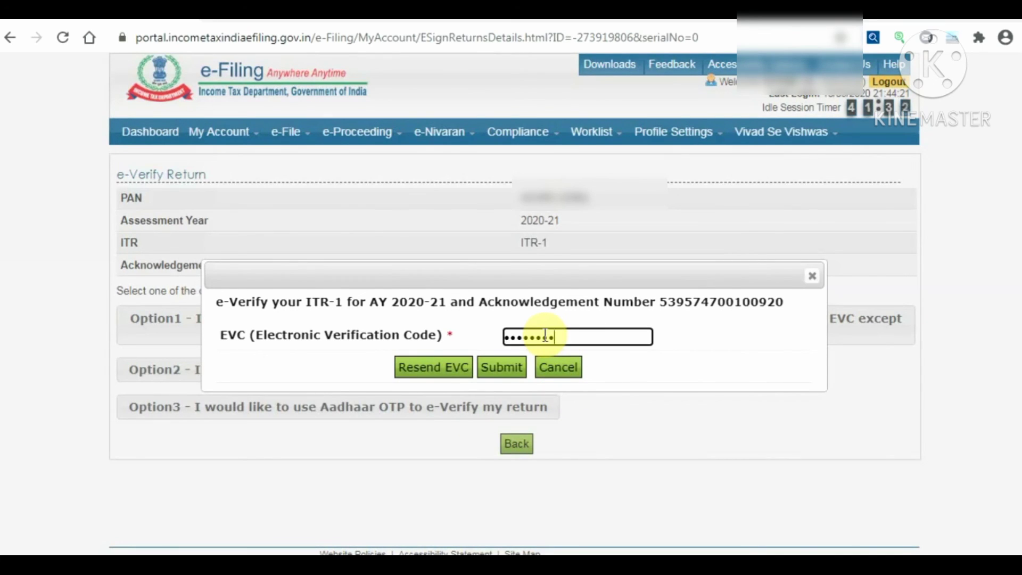
pyautogui.write('••')
pyautogui.write('•')
pyautogui.click(491, 373)
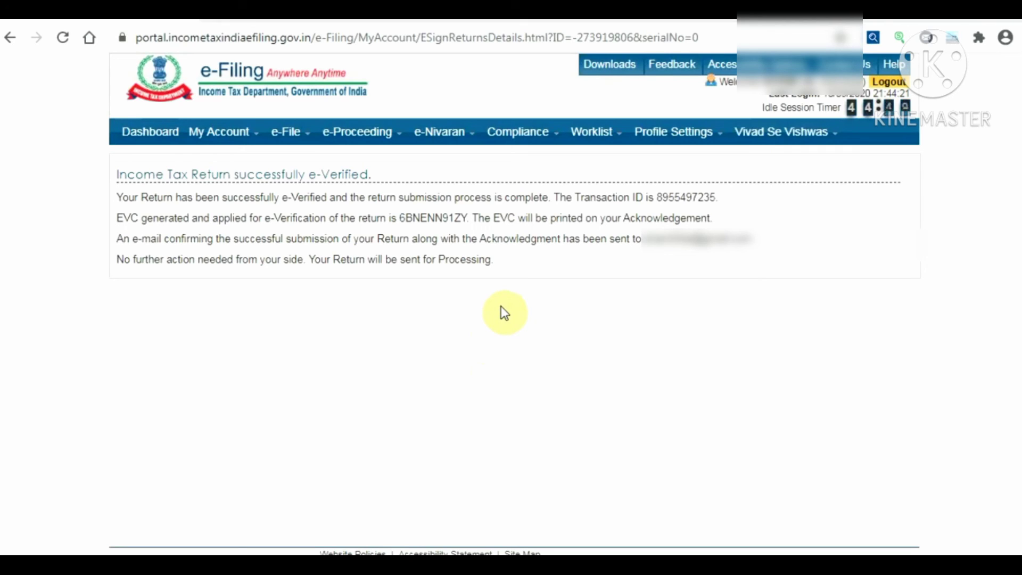
# From the Dashboard, open View Returns / Forms and list the filed Income Tax Returns
pyautogui.click(146, 135)
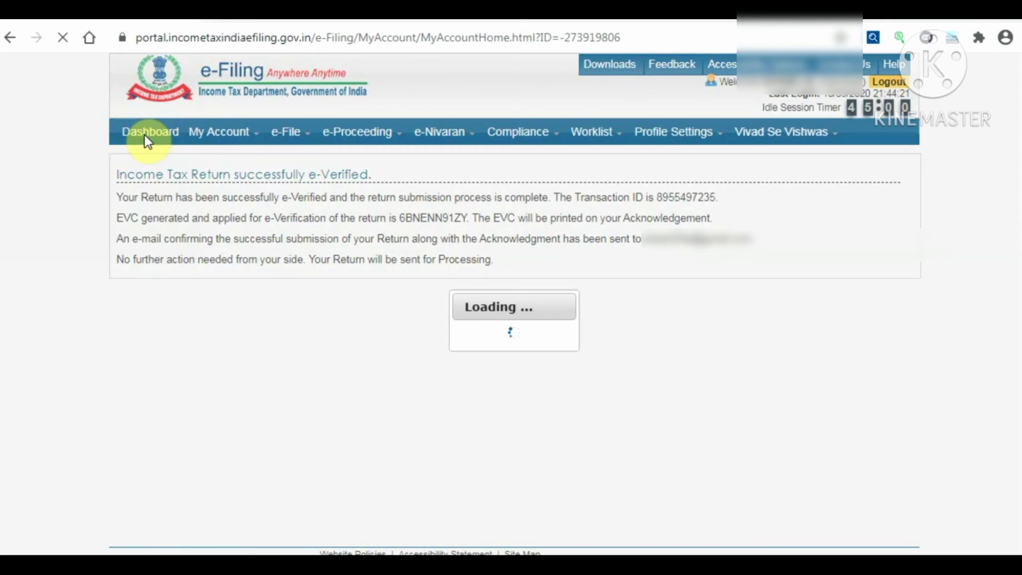
pyautogui.click(219, 193)
pyautogui.click(199, 220)
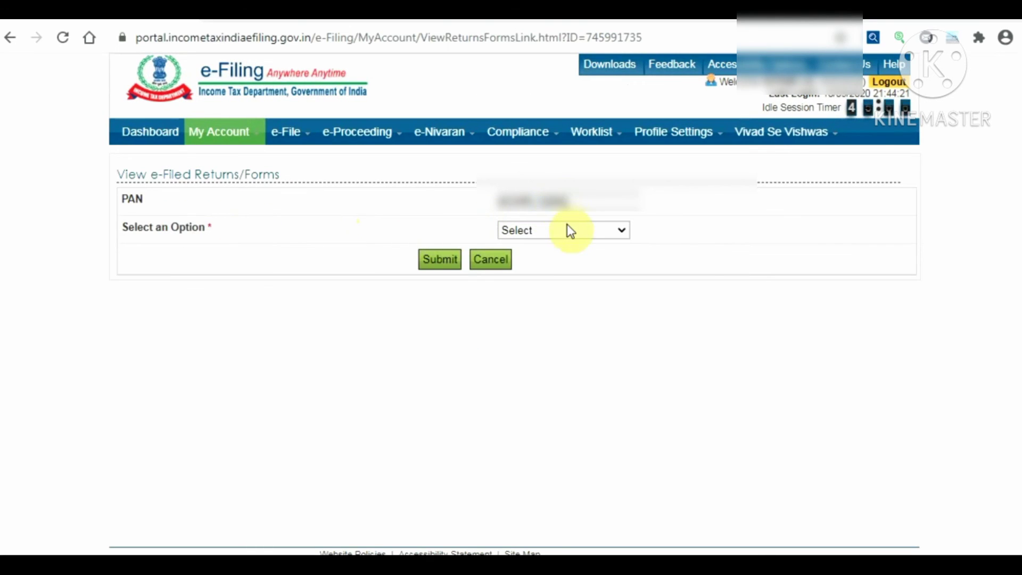
pyautogui.click(567, 230)
pyautogui.click(556, 259)
pyautogui.click(432, 261)
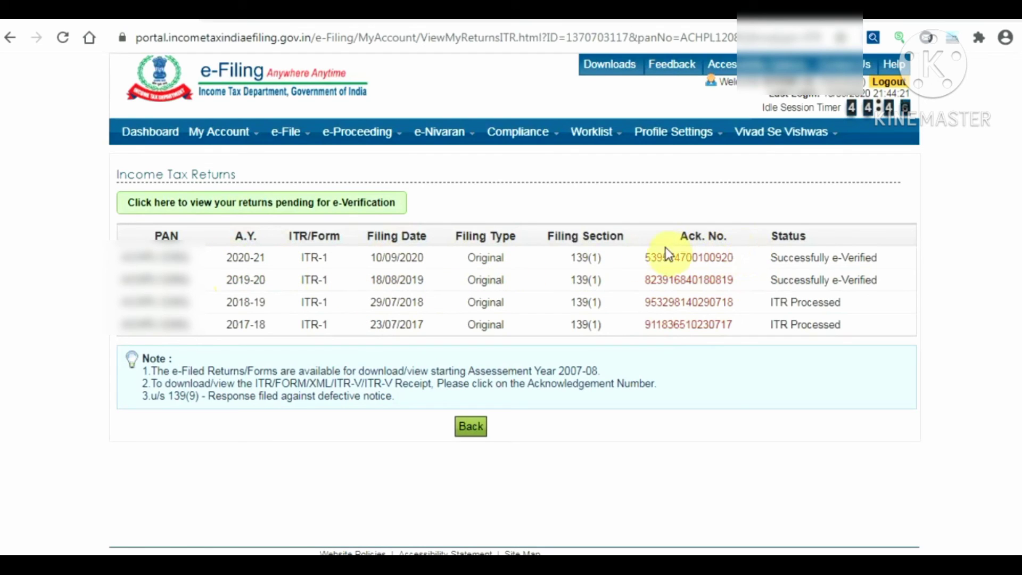
# Open the 2020-21 return details and review its ITR-V acknowledgement PDF
pyautogui.click(699, 258)
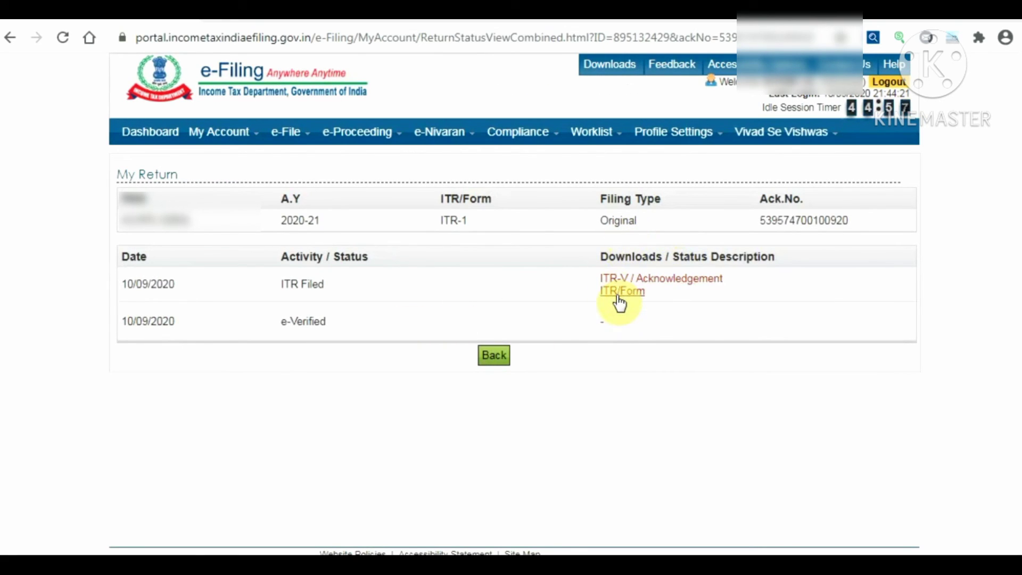
pyautogui.click(660, 287)
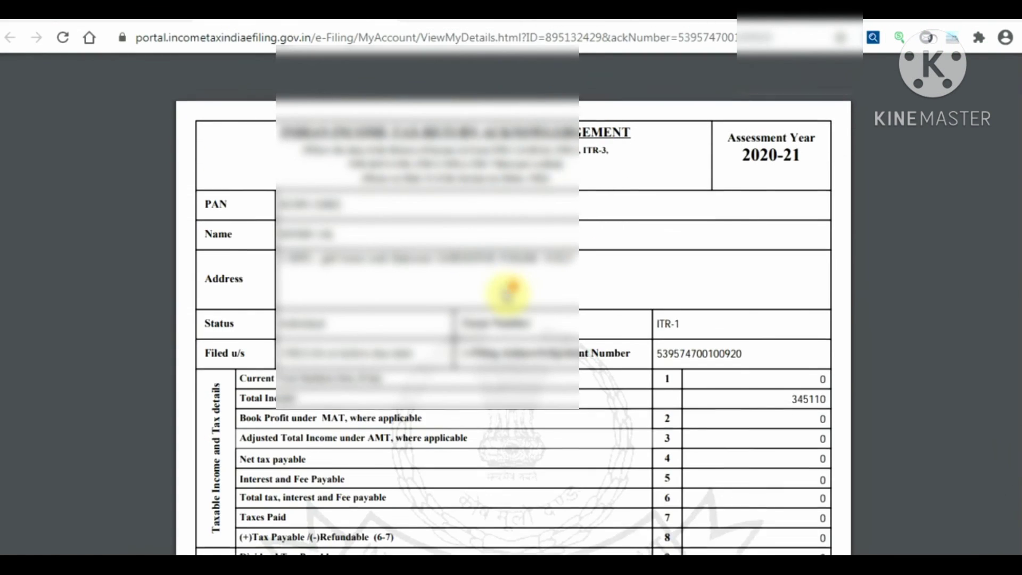
pyautogui.scroll(-2, 506, 293)
pyautogui.scroll(-5, 507, 293)
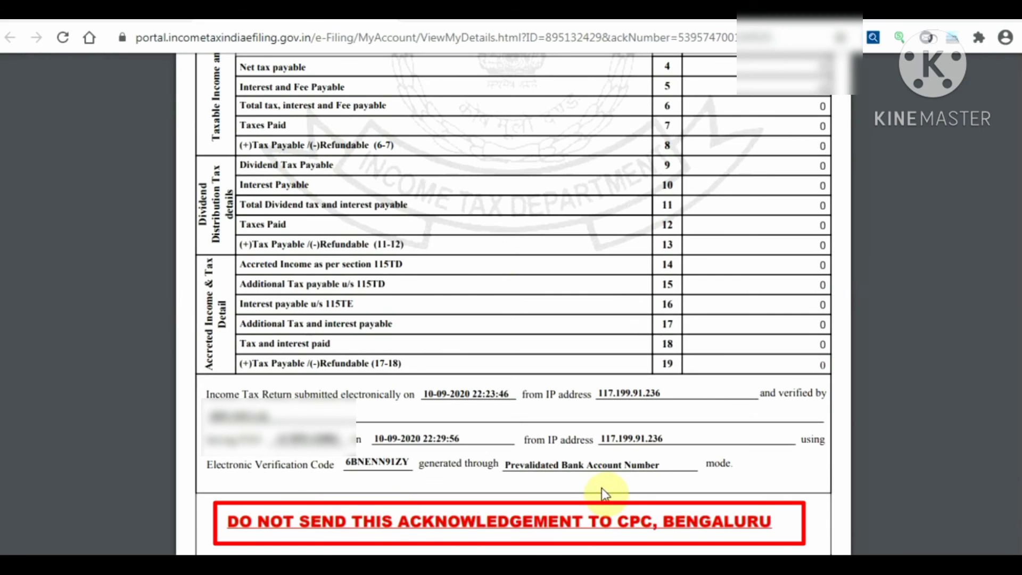
pyautogui.scroll(5, 551, 324)
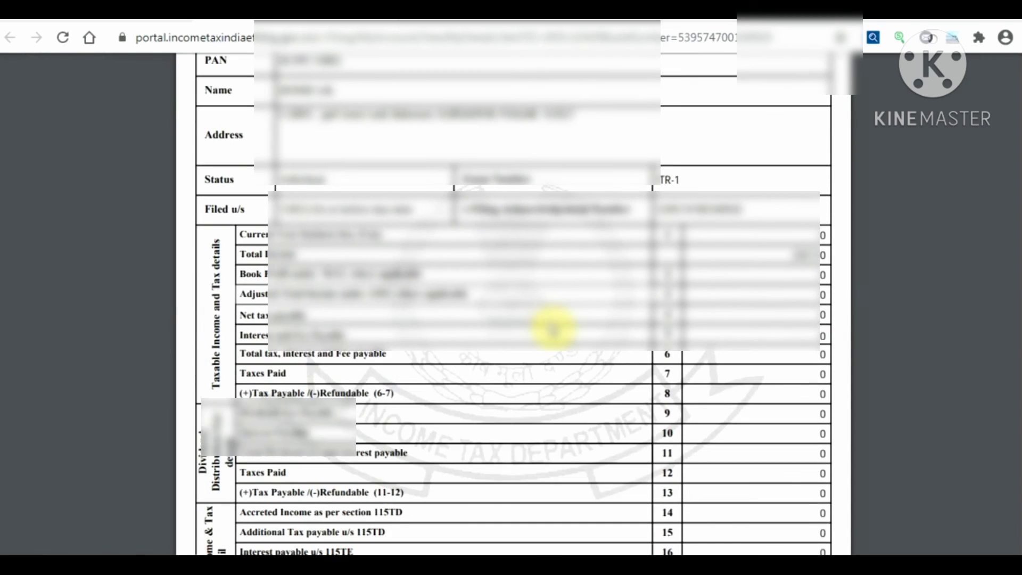
pyautogui.scroll(3, 554, 325)
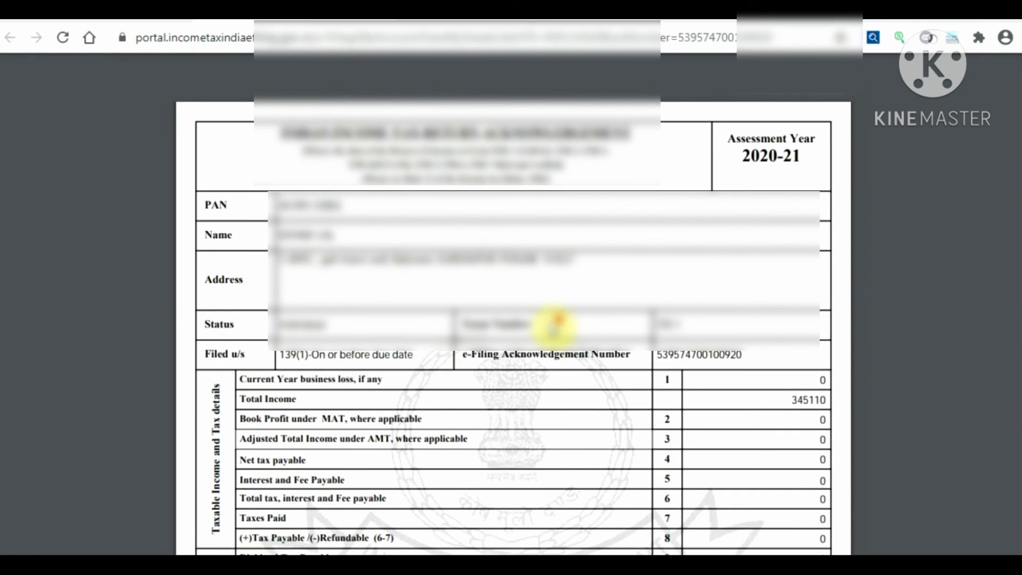
pyautogui.scroll(-5, 553, 327)
pyautogui.scroll(3, 556, 320)
pyautogui.scroll(2, 555, 325)
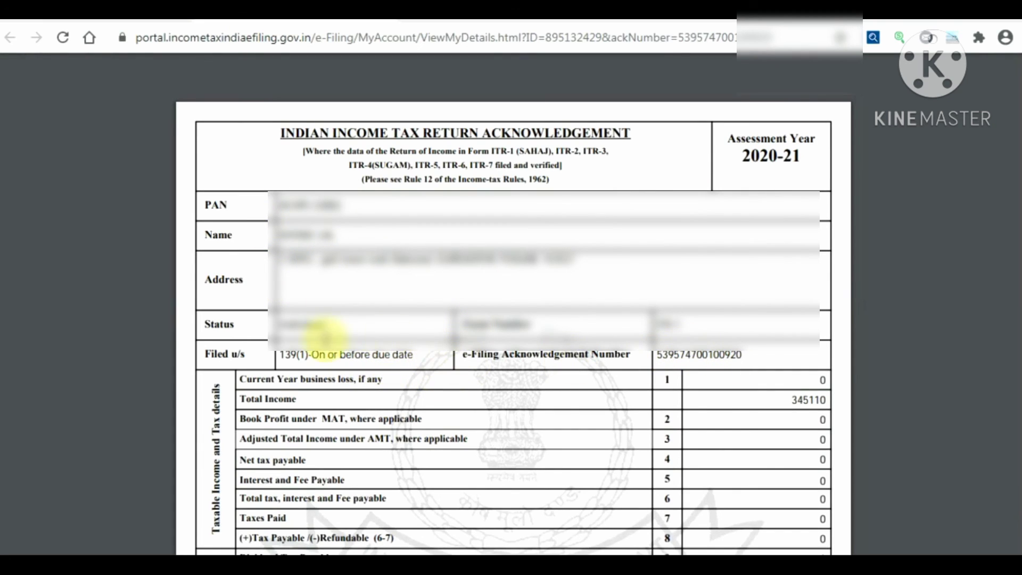
pyautogui.scroll(-7, 598, 399)
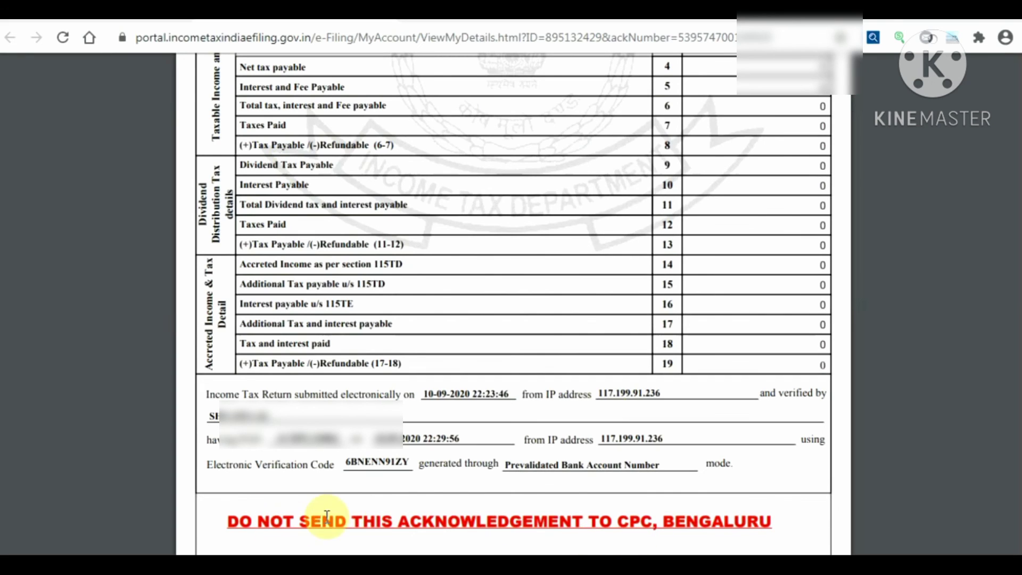
# Return to the top of the acknowledgement and log out of the e-Filing account
pyautogui.moveTo(648, 126)
pyautogui.scroll(7, 645, 122)
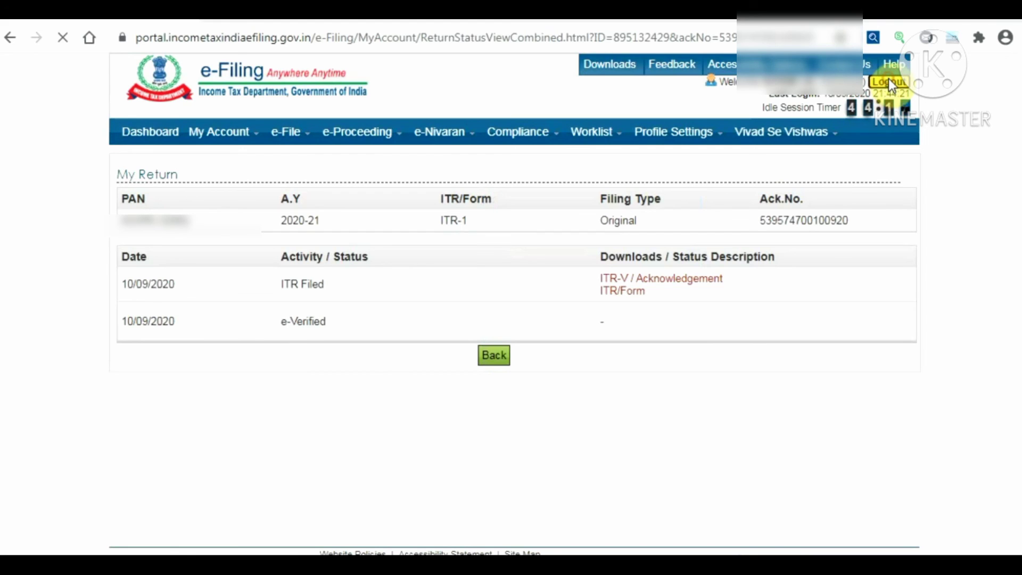
pyautogui.click(889, 81)
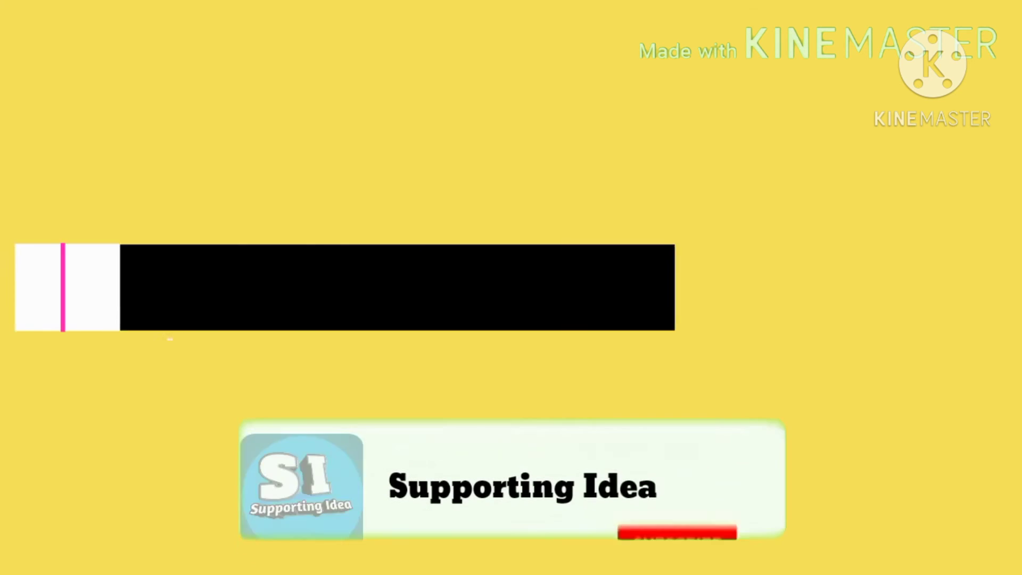